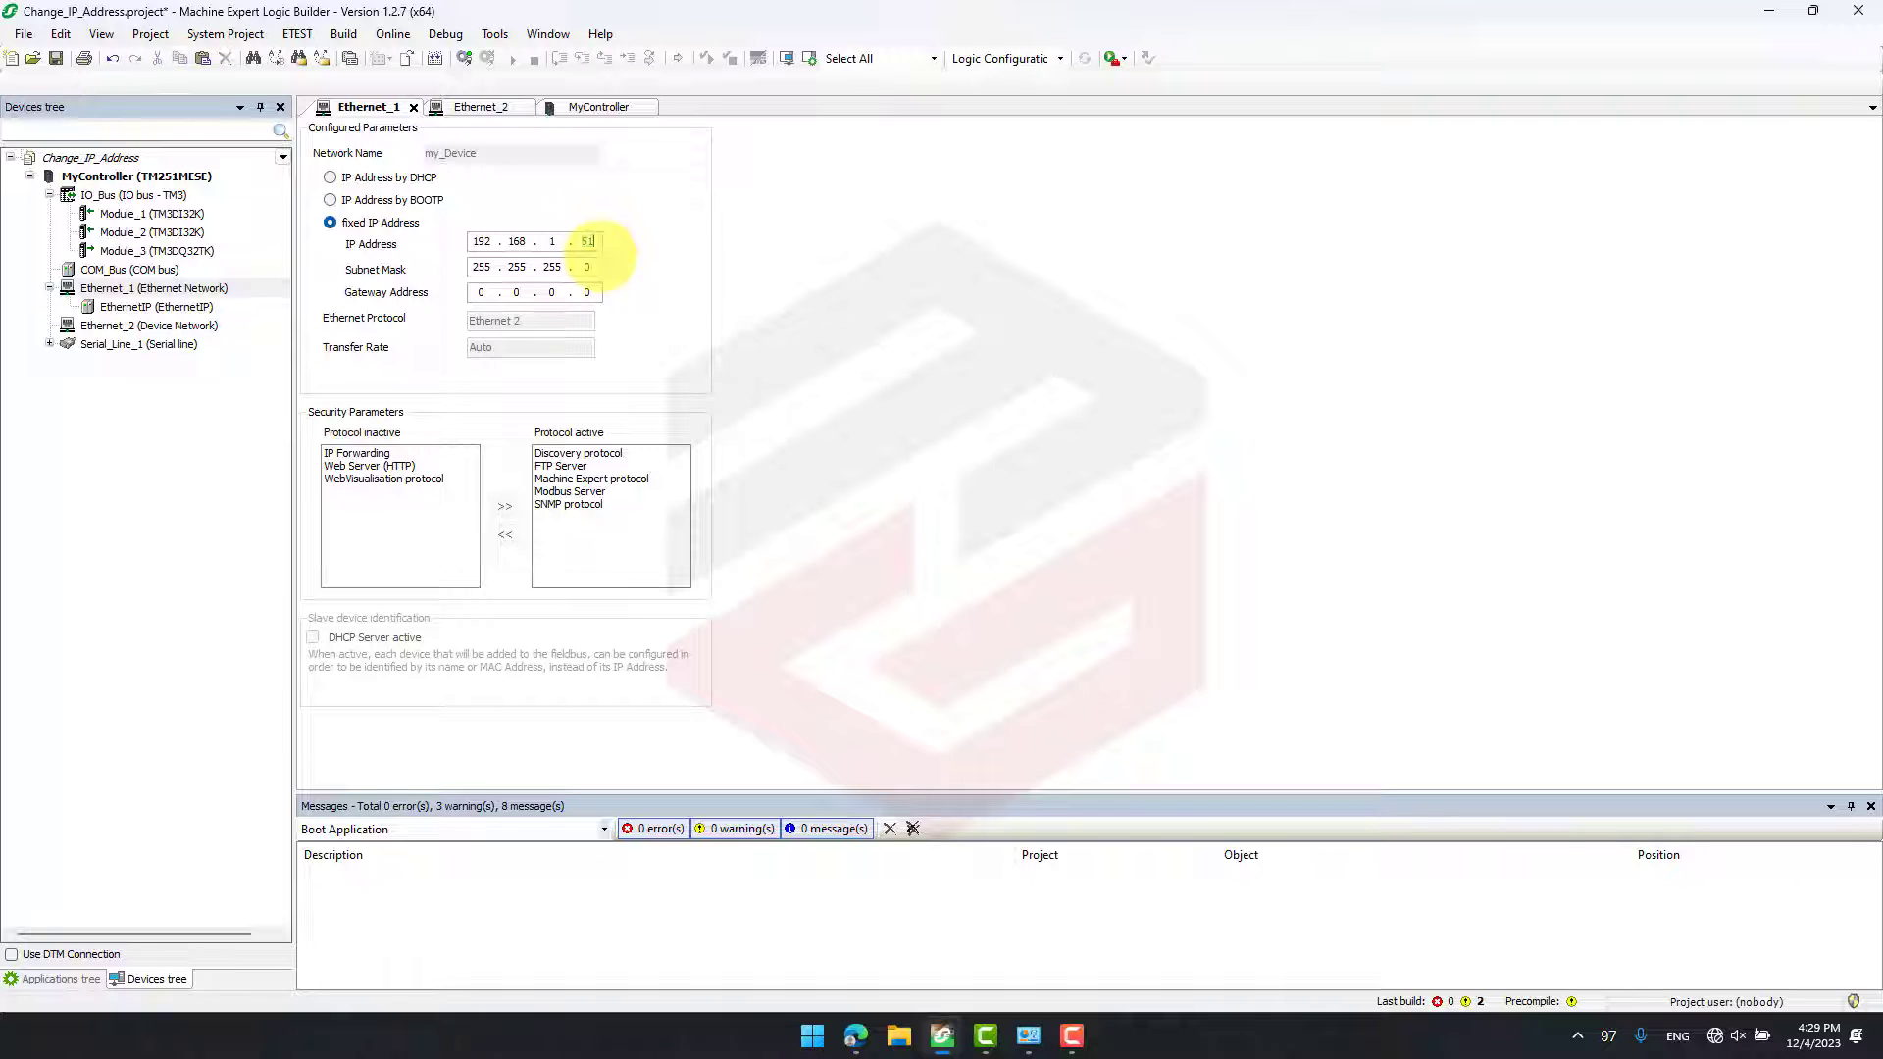
- Set the fixed IP address of Ethernet_2 to 192.168.2.52
click(496, 107)
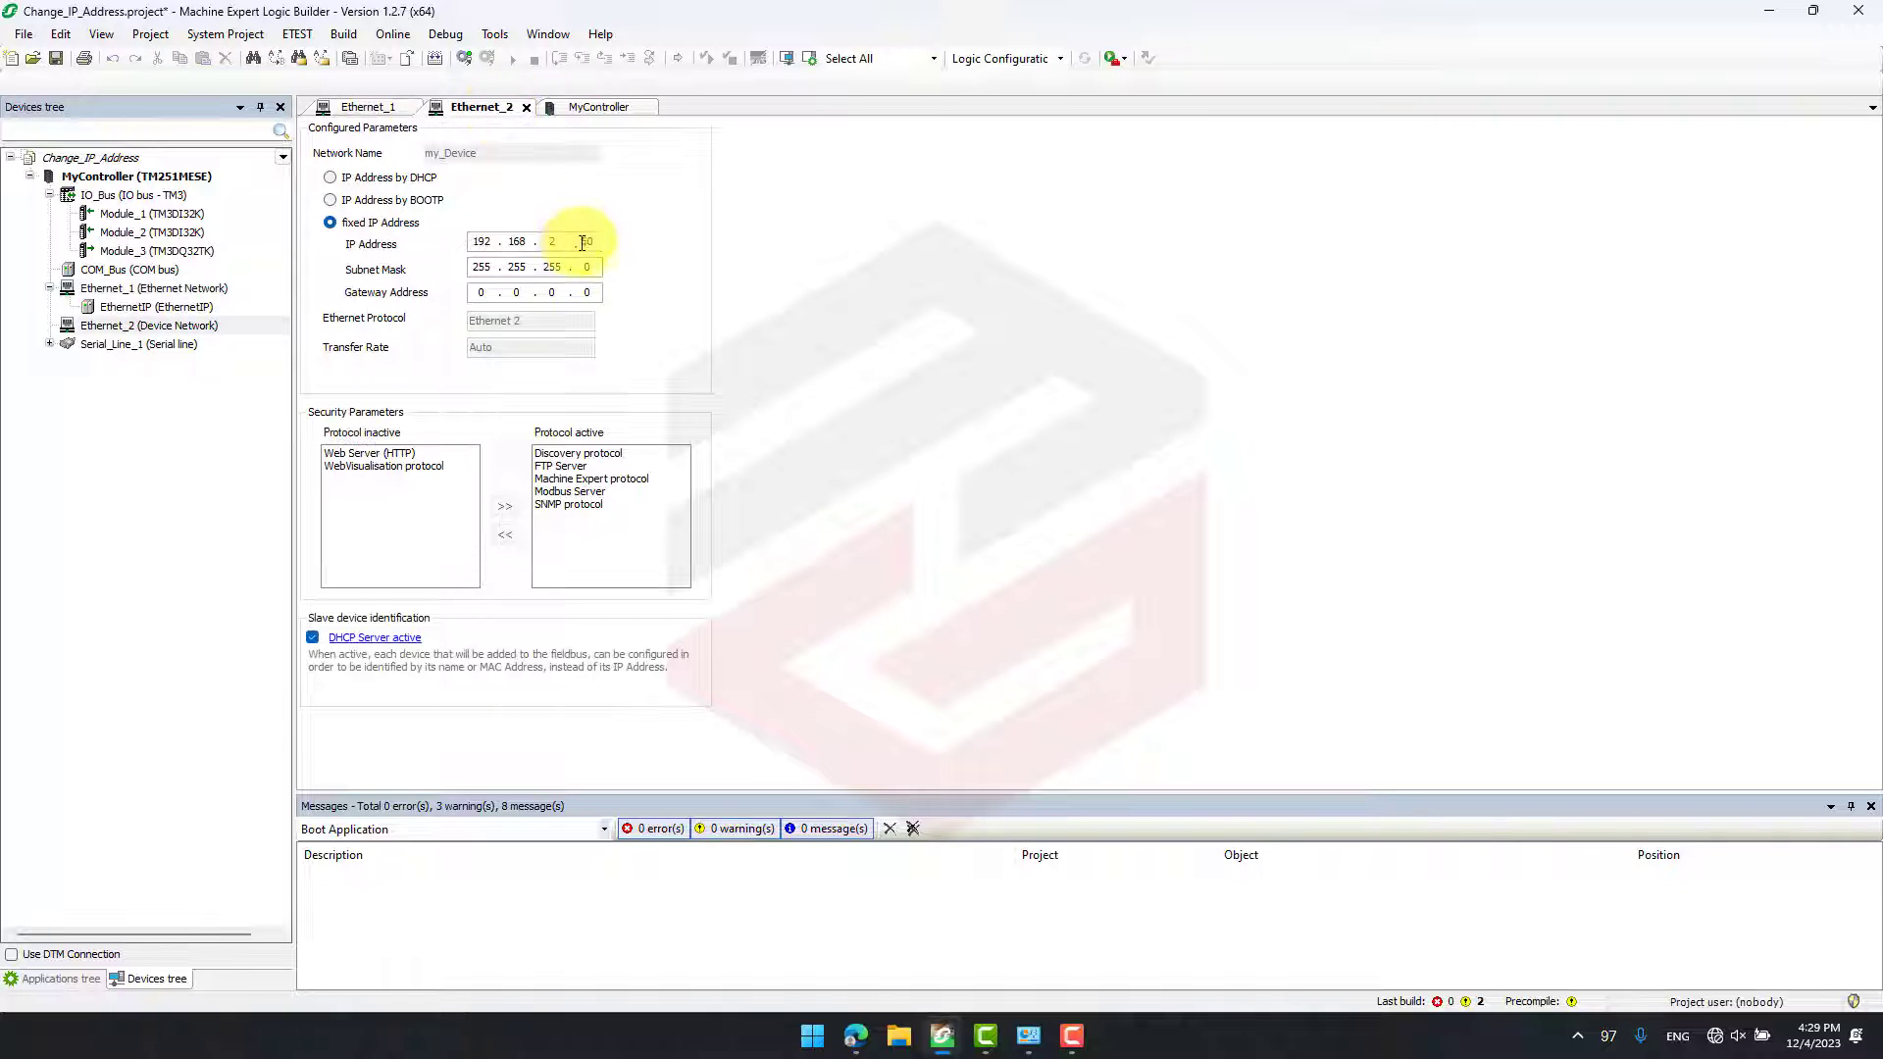
drag(579, 242, 606, 257)
text(52)
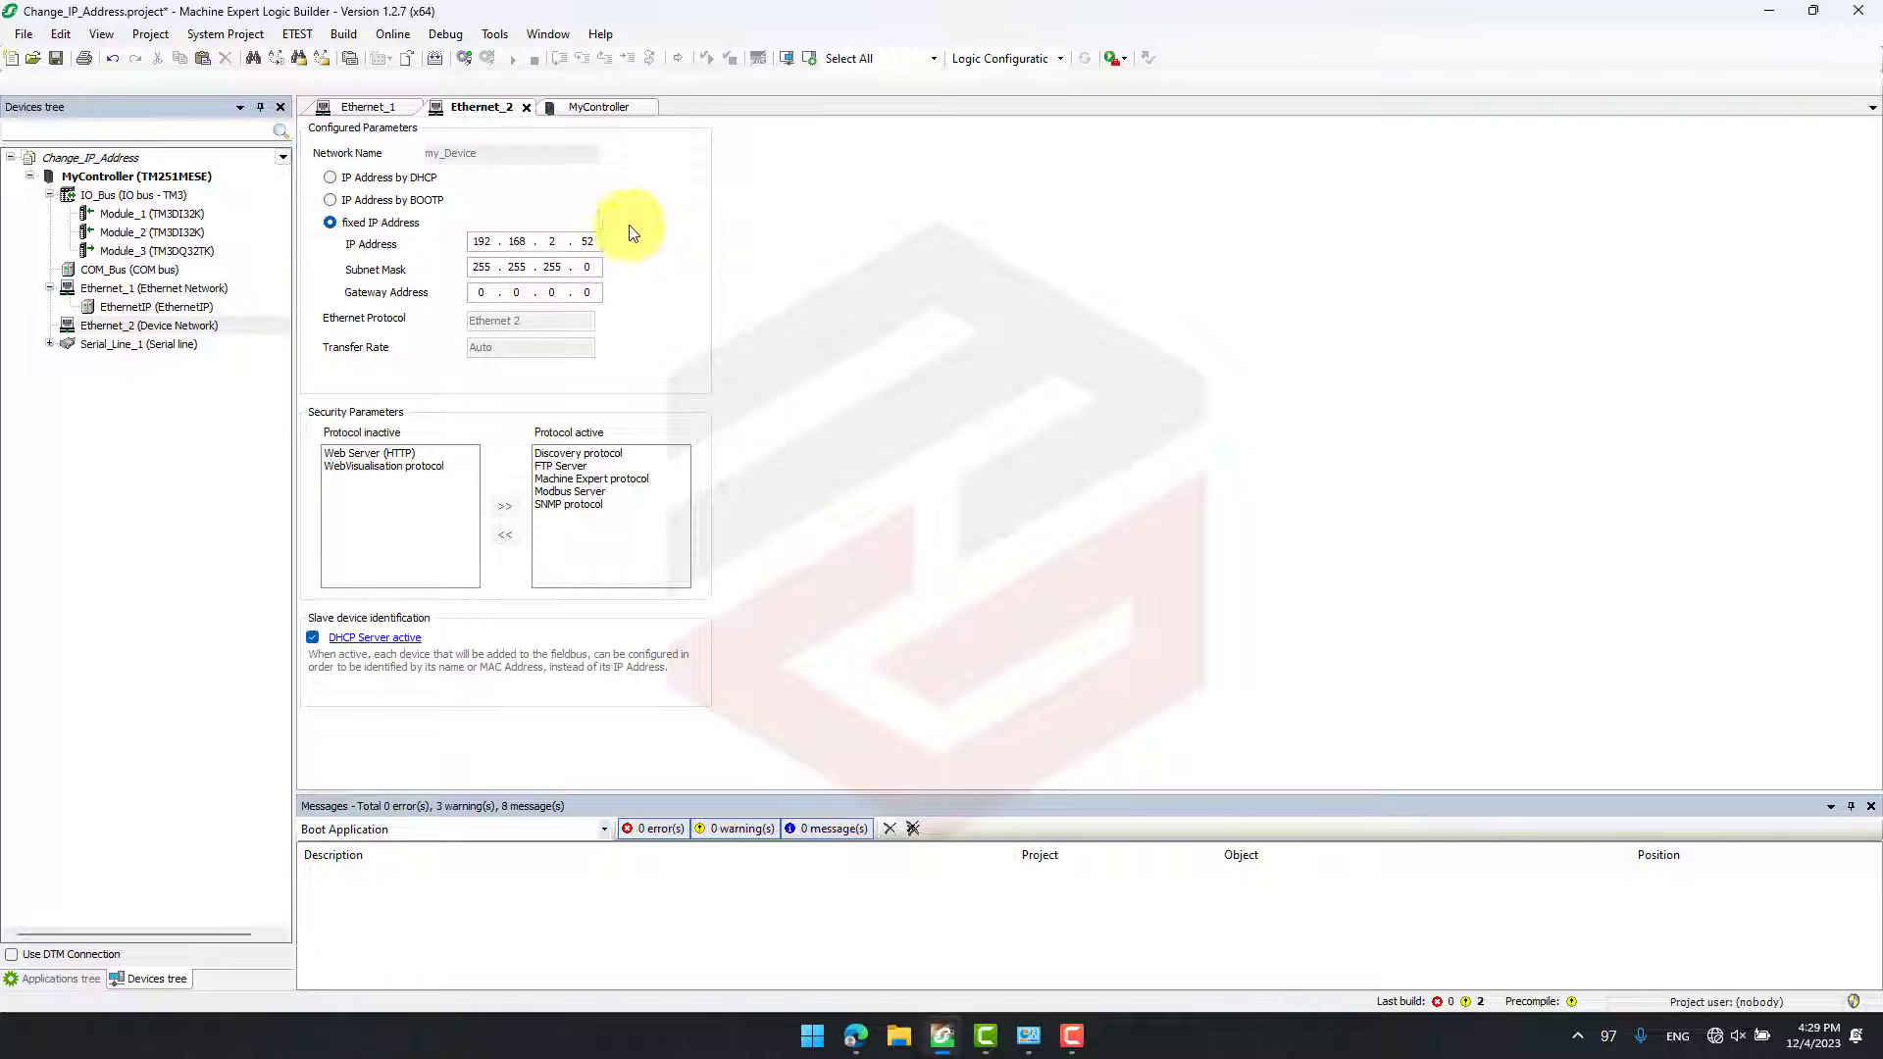
- Log in to the TM251MESE controller and download the modified project, dismissing the connection notice and declining the start operation
click(464, 58)
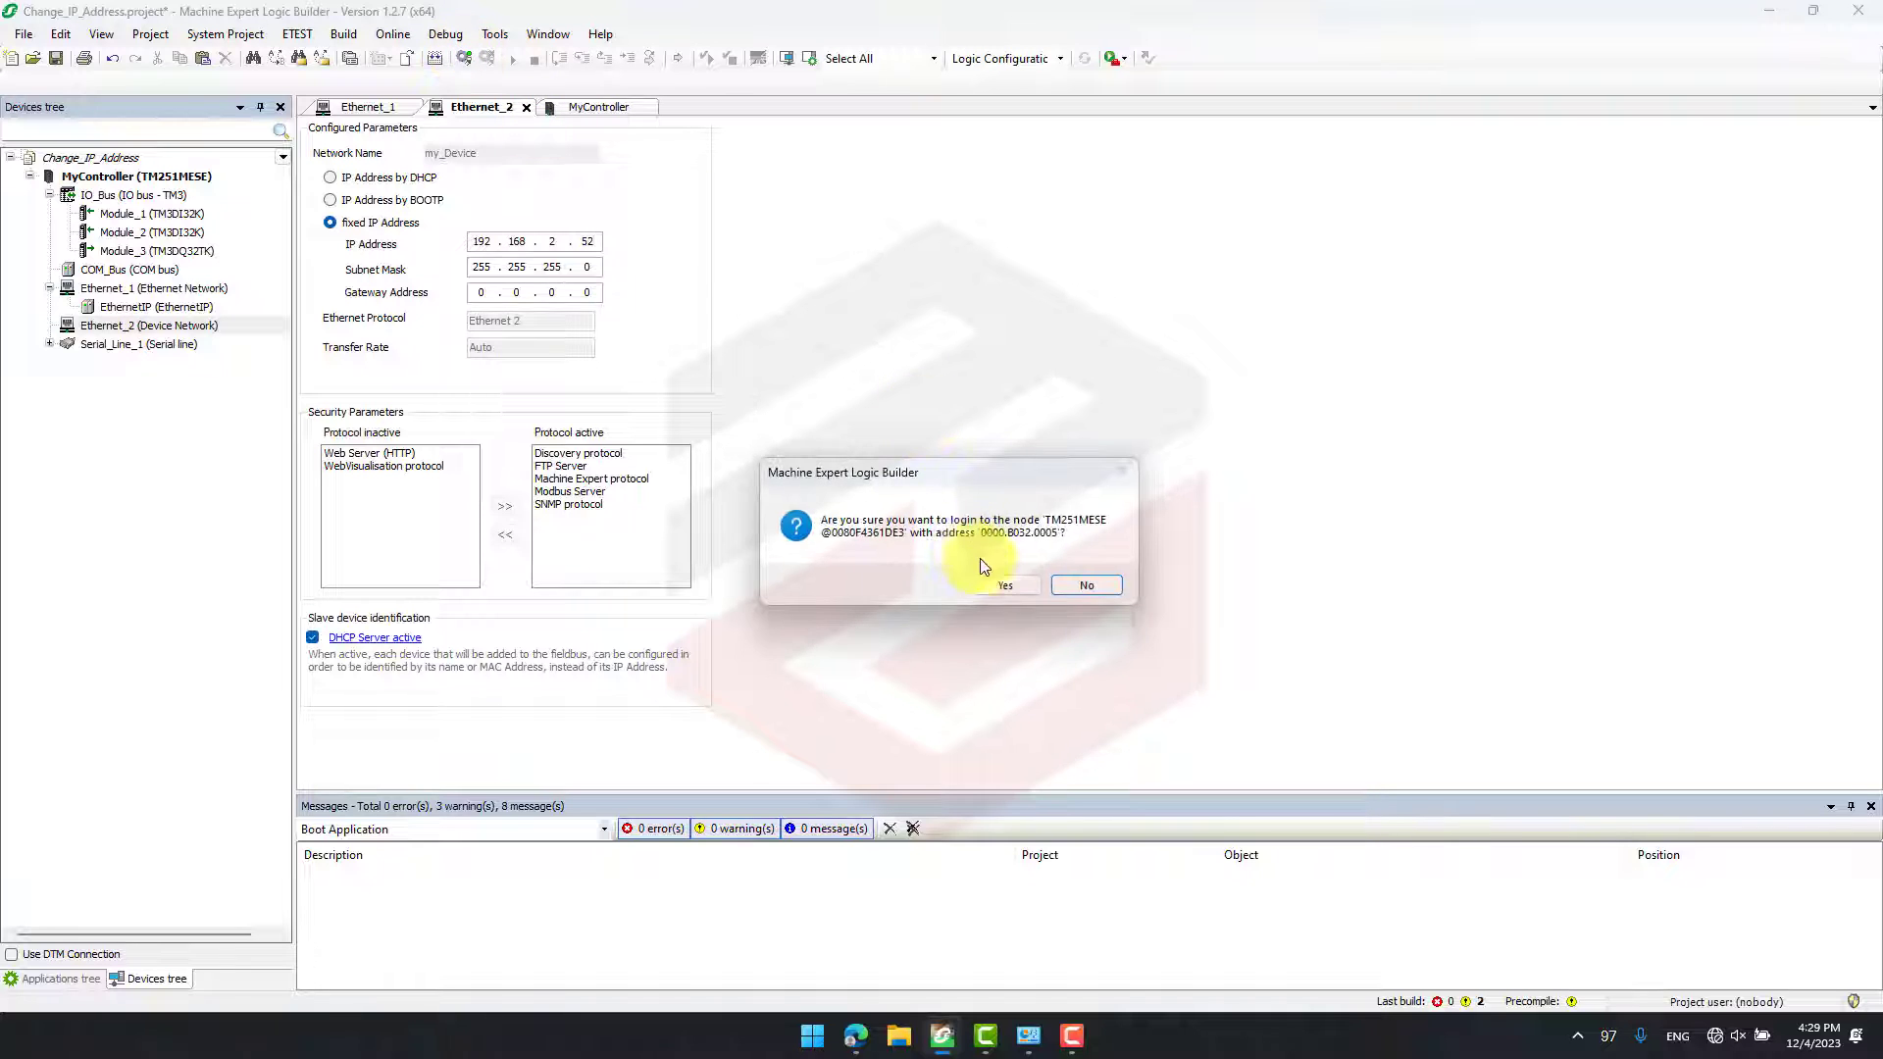
click(999, 583)
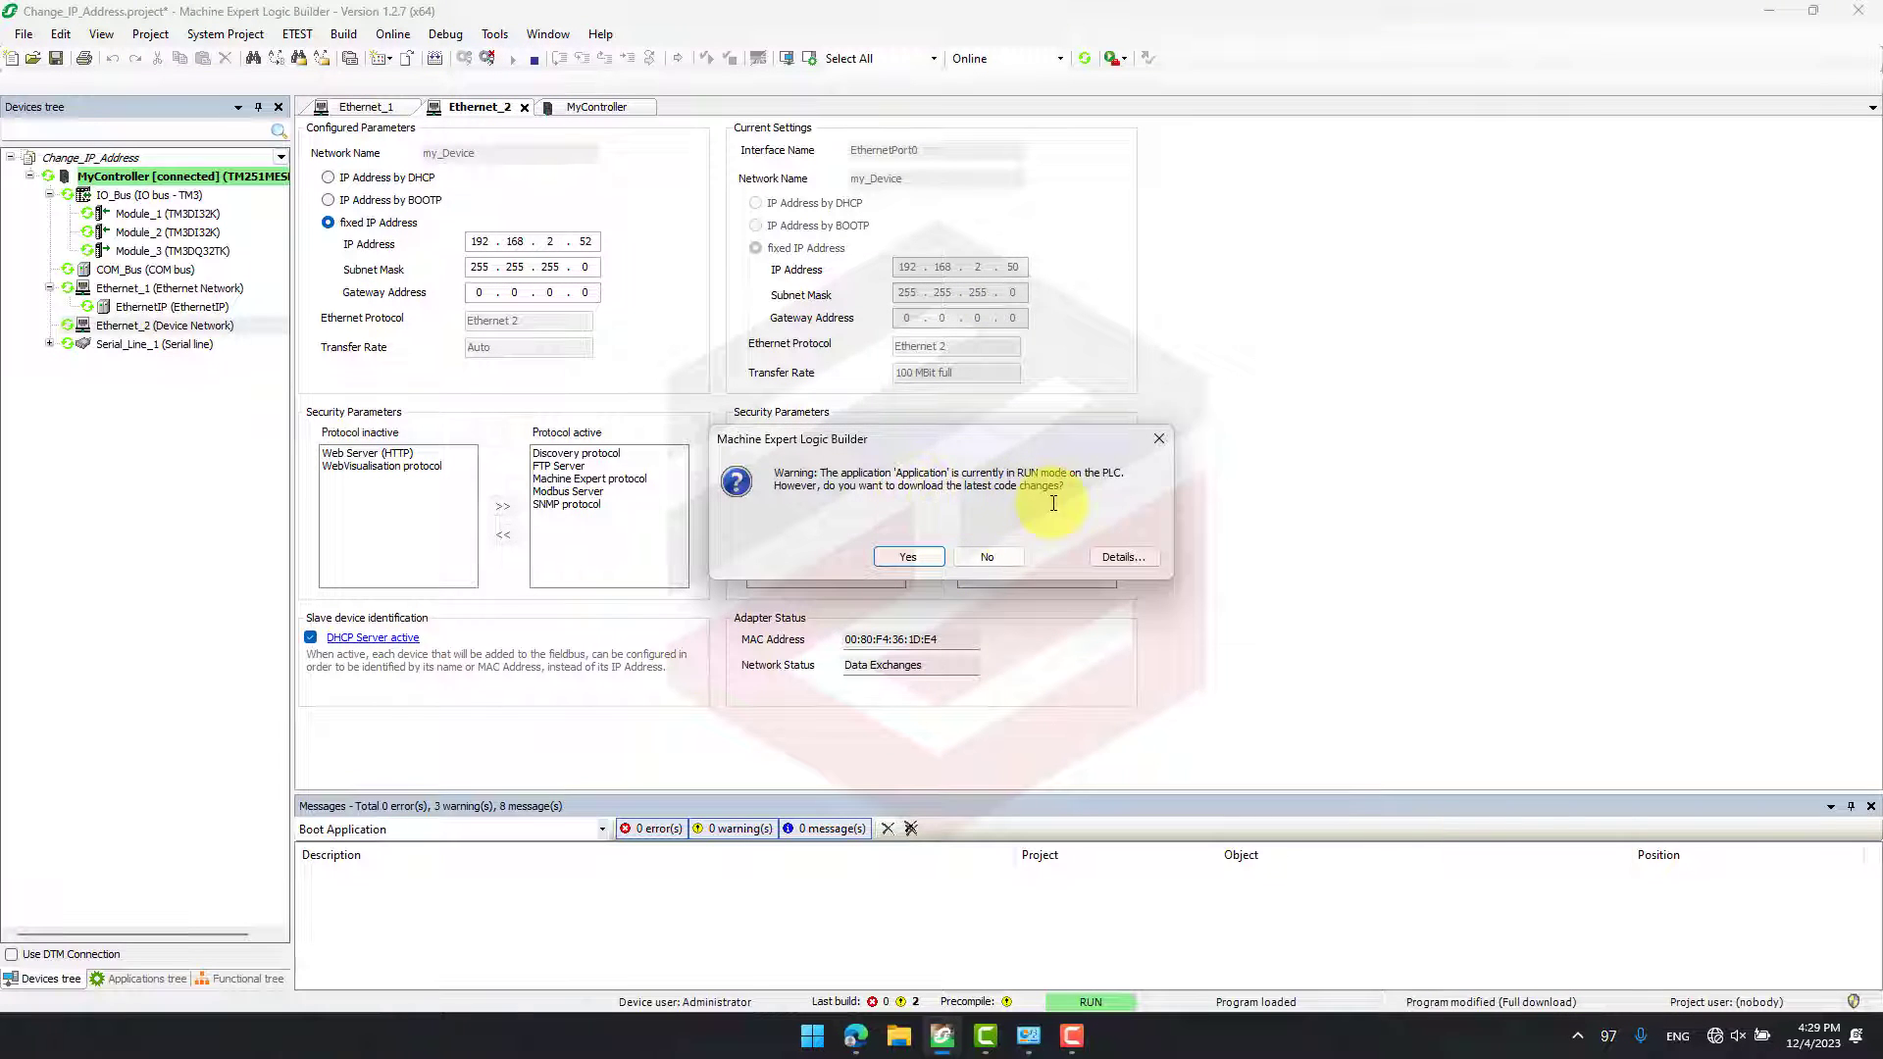
click(907, 556)
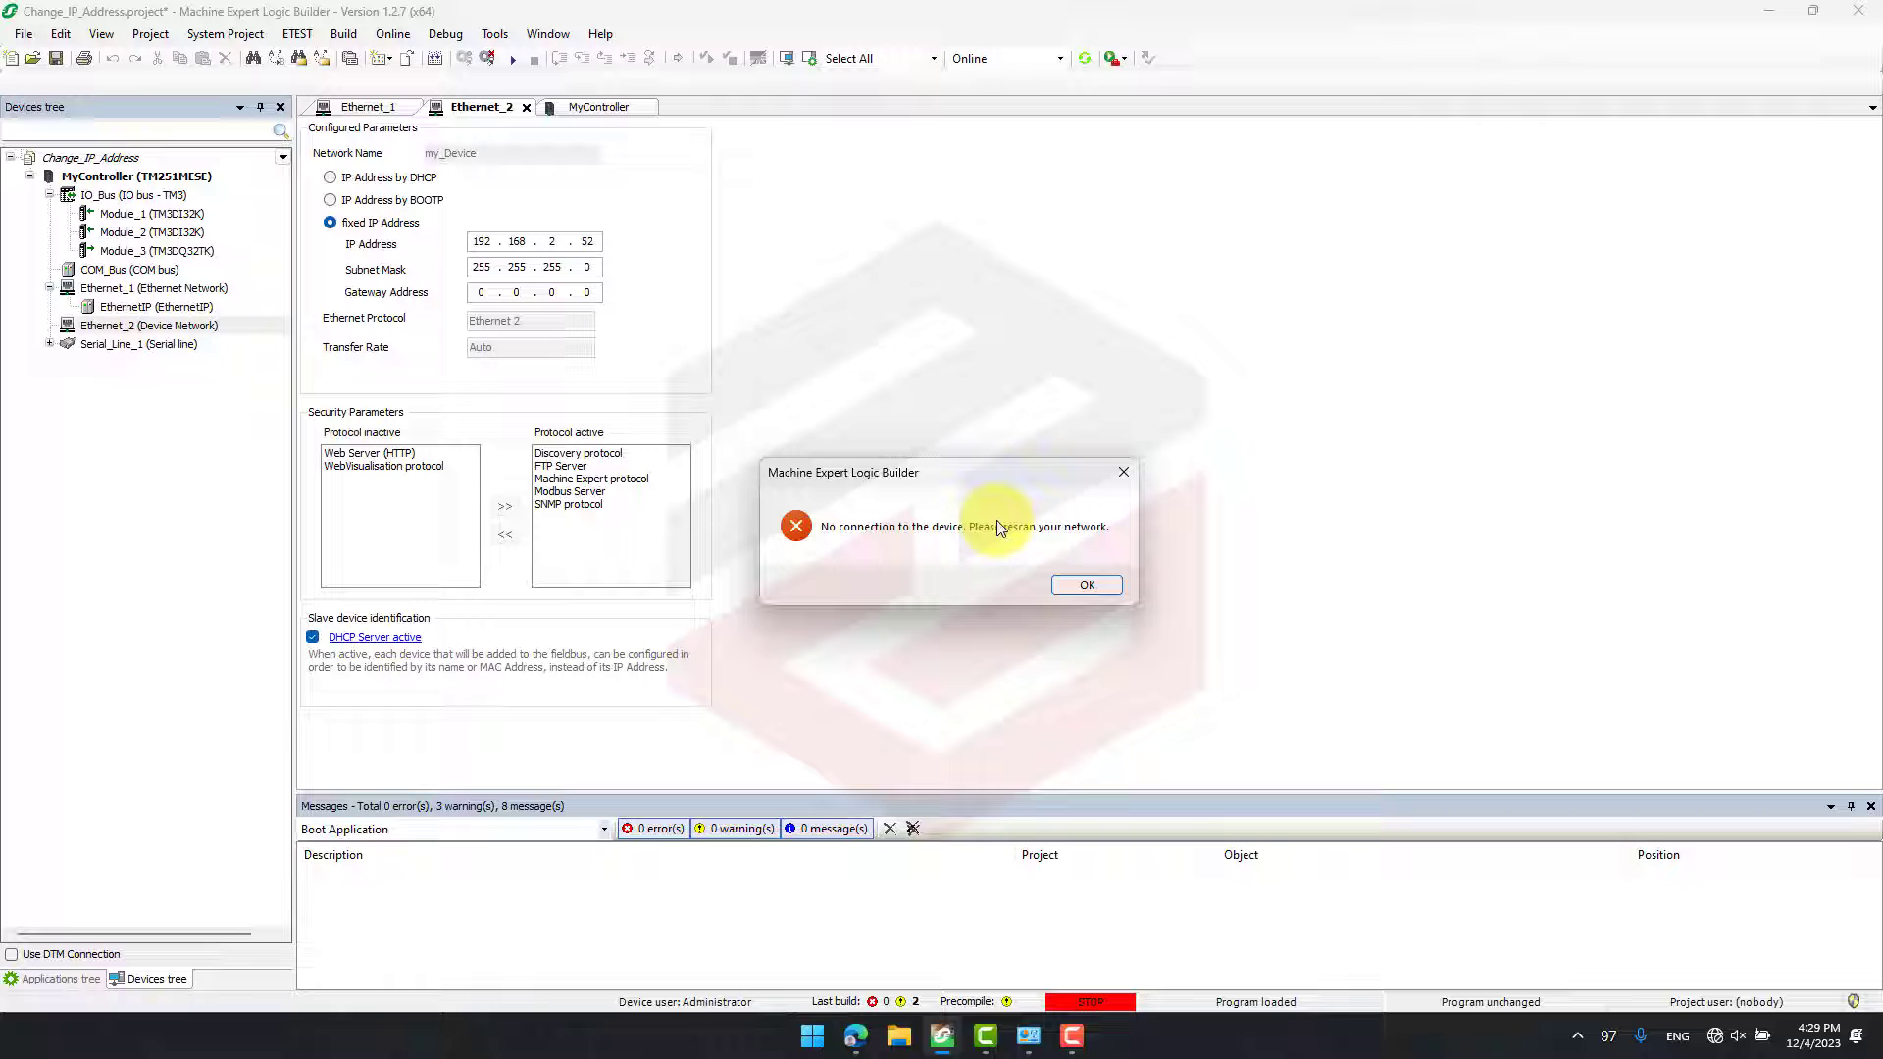
click(1089, 586)
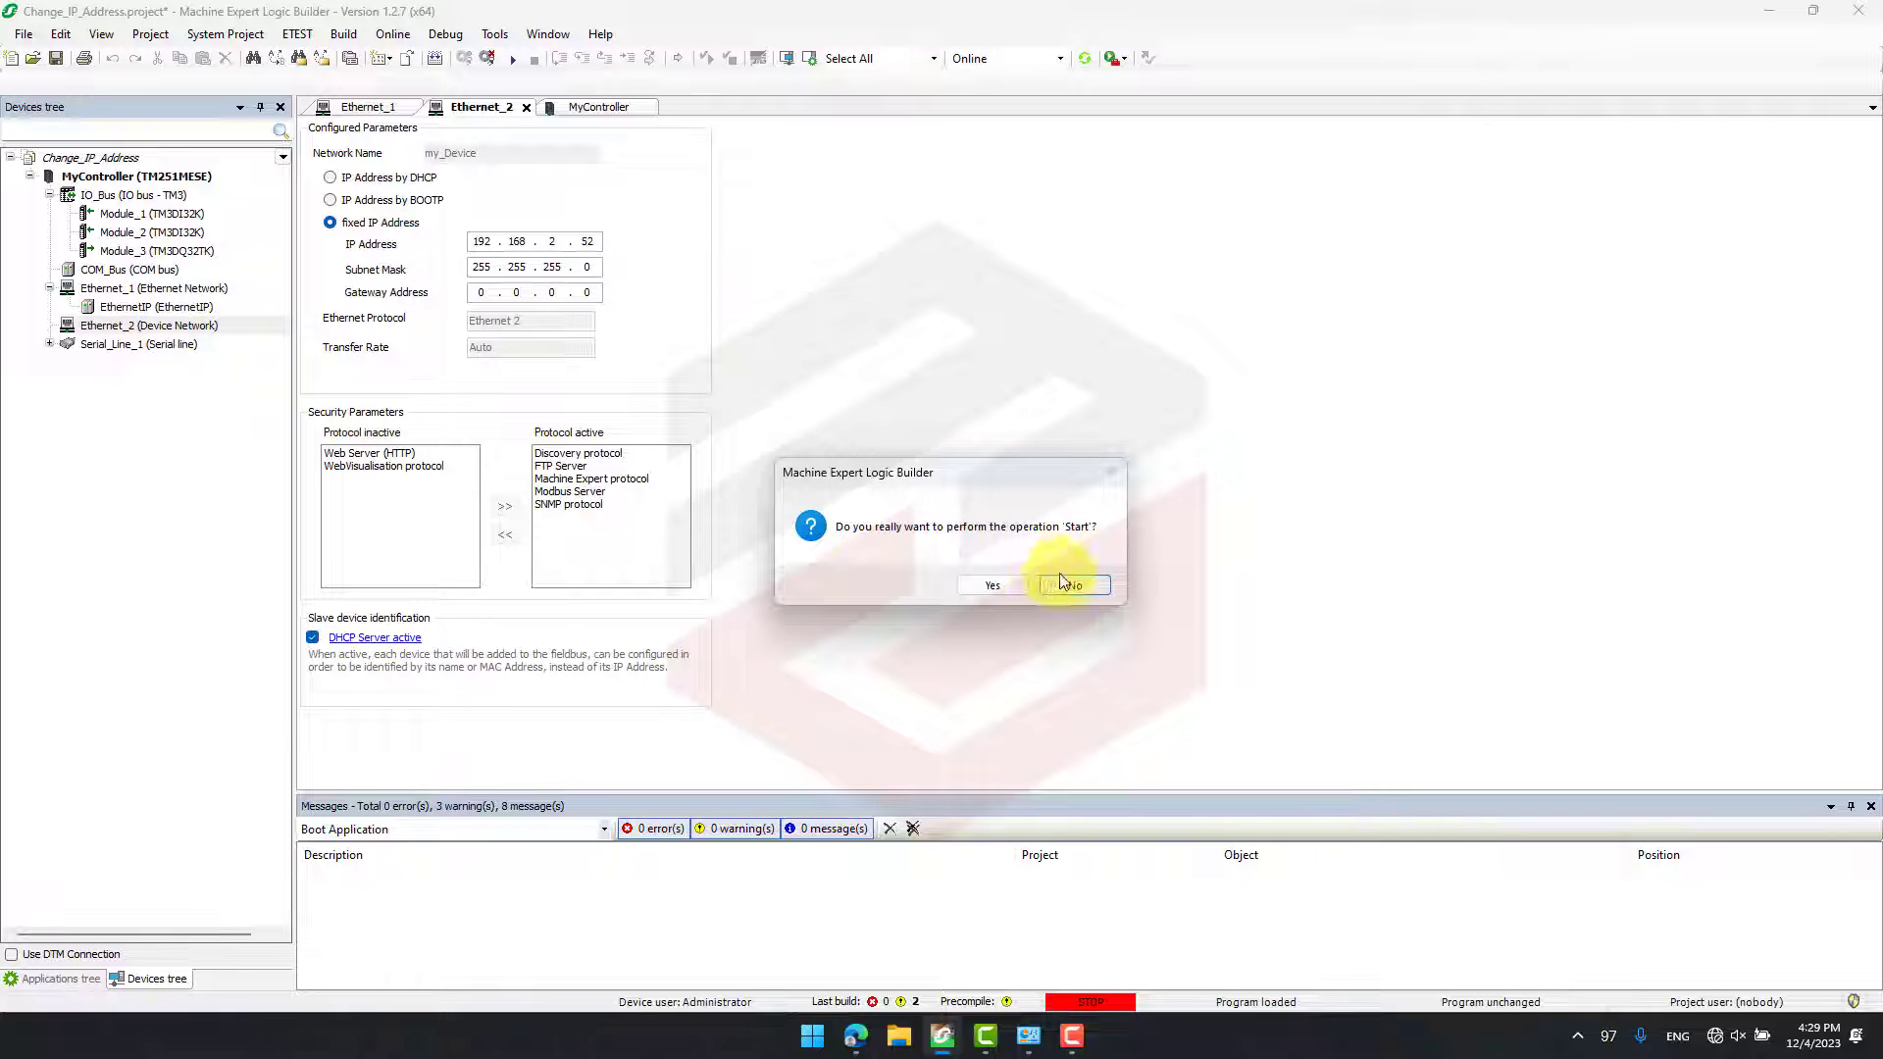
click(1074, 585)
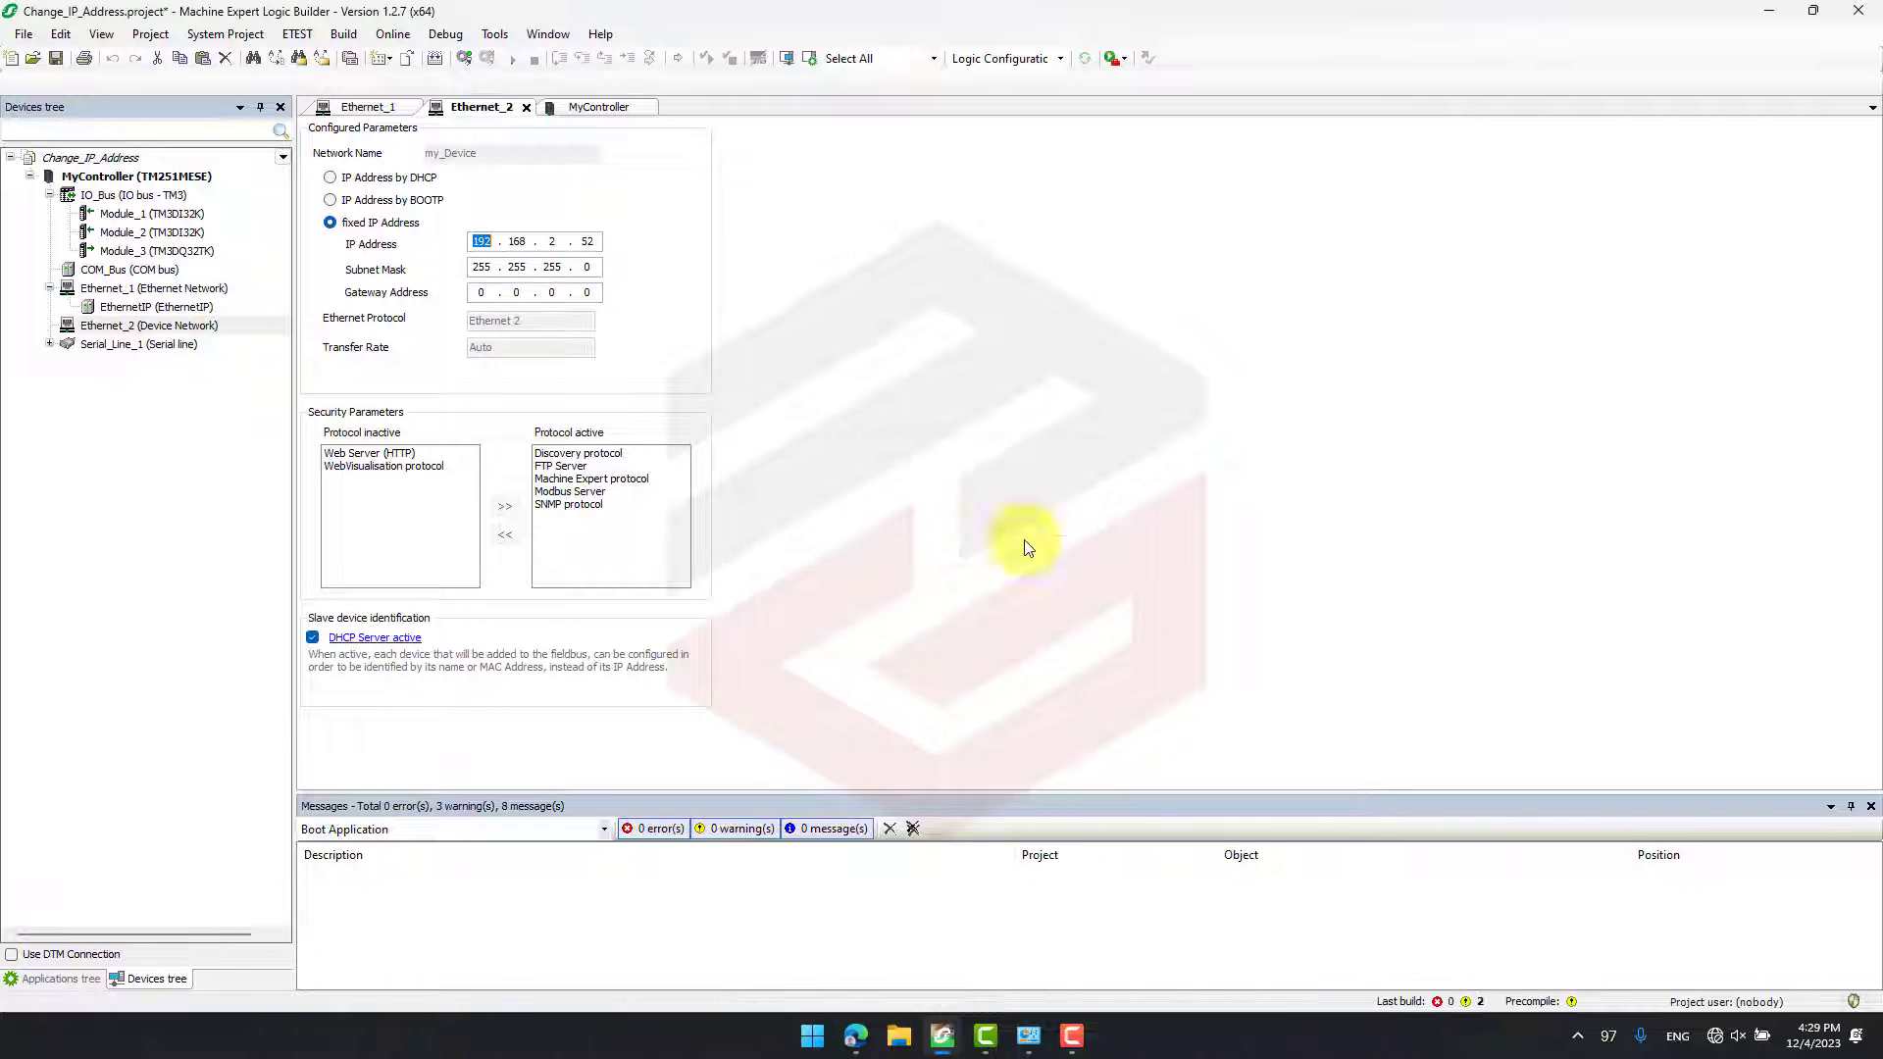
- Check the IP addresses of both controller entries in MyController's communication settings against the Ethernet_2 configuration
click(585, 114)
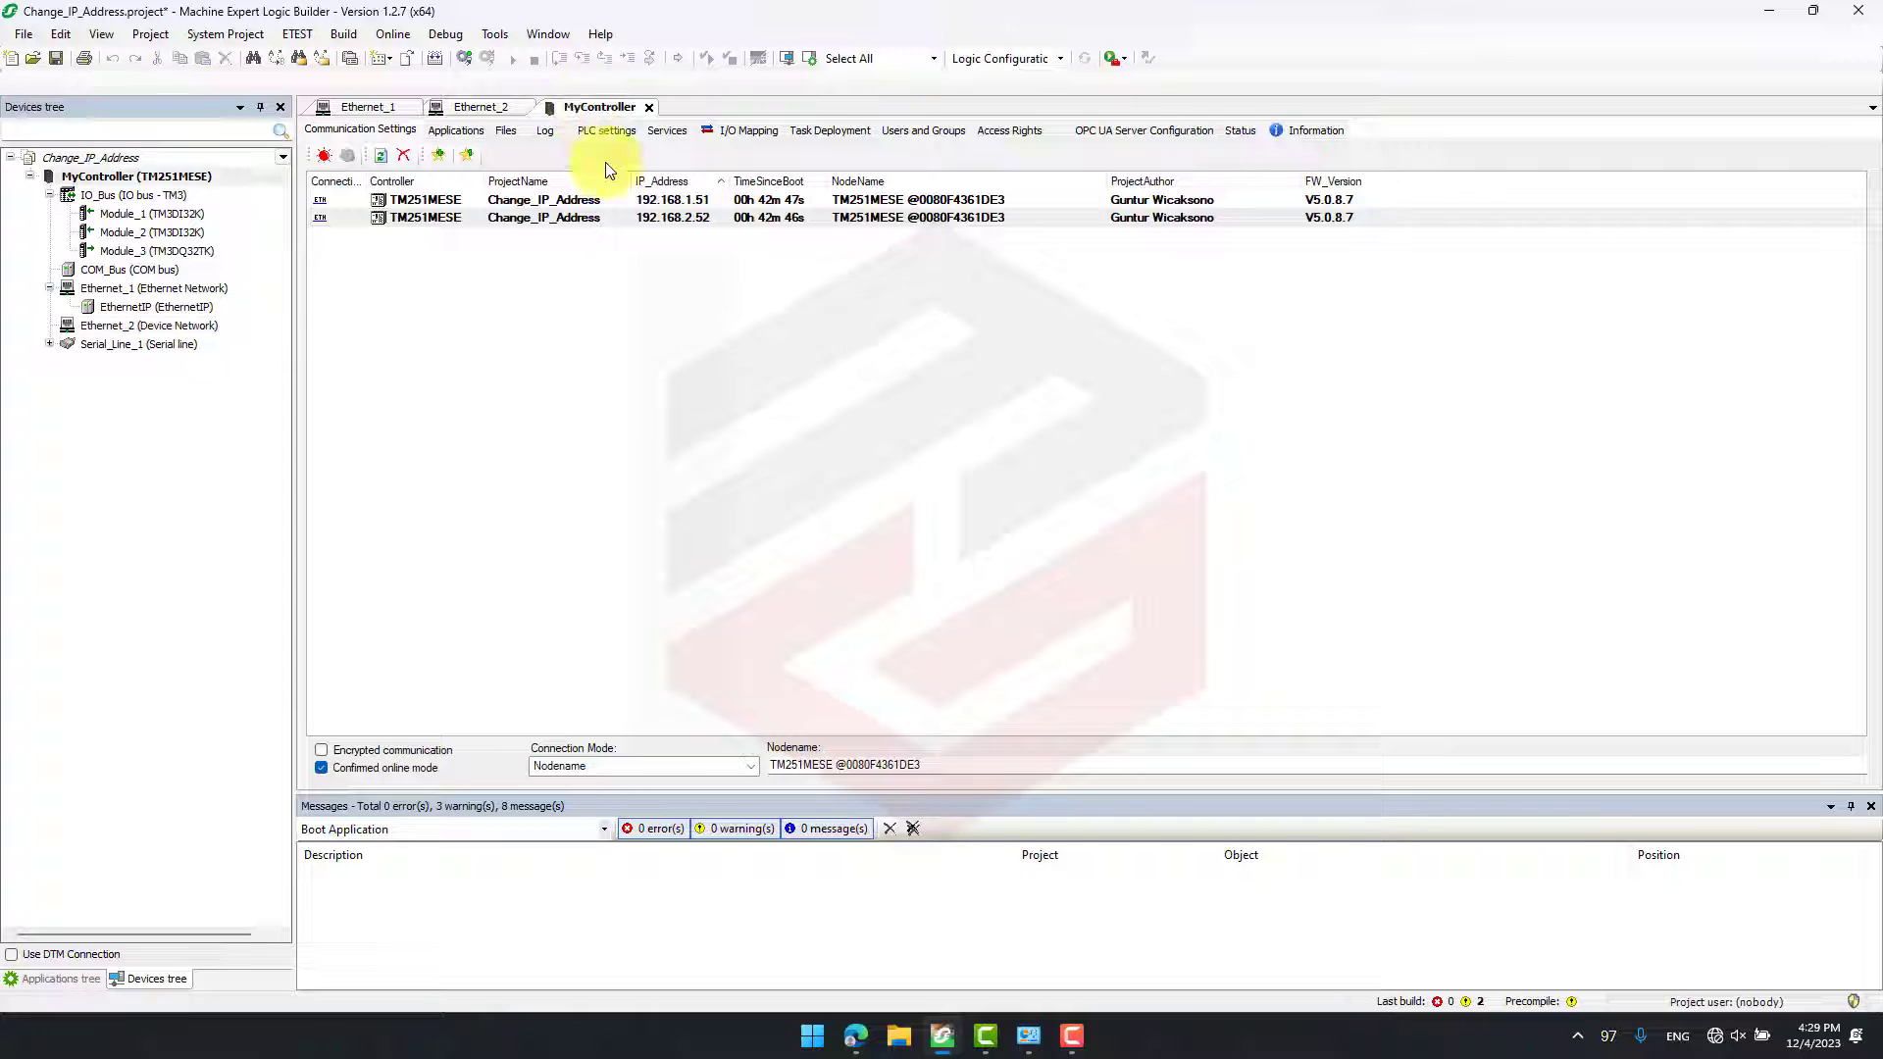
click(696, 202)
click(692, 219)
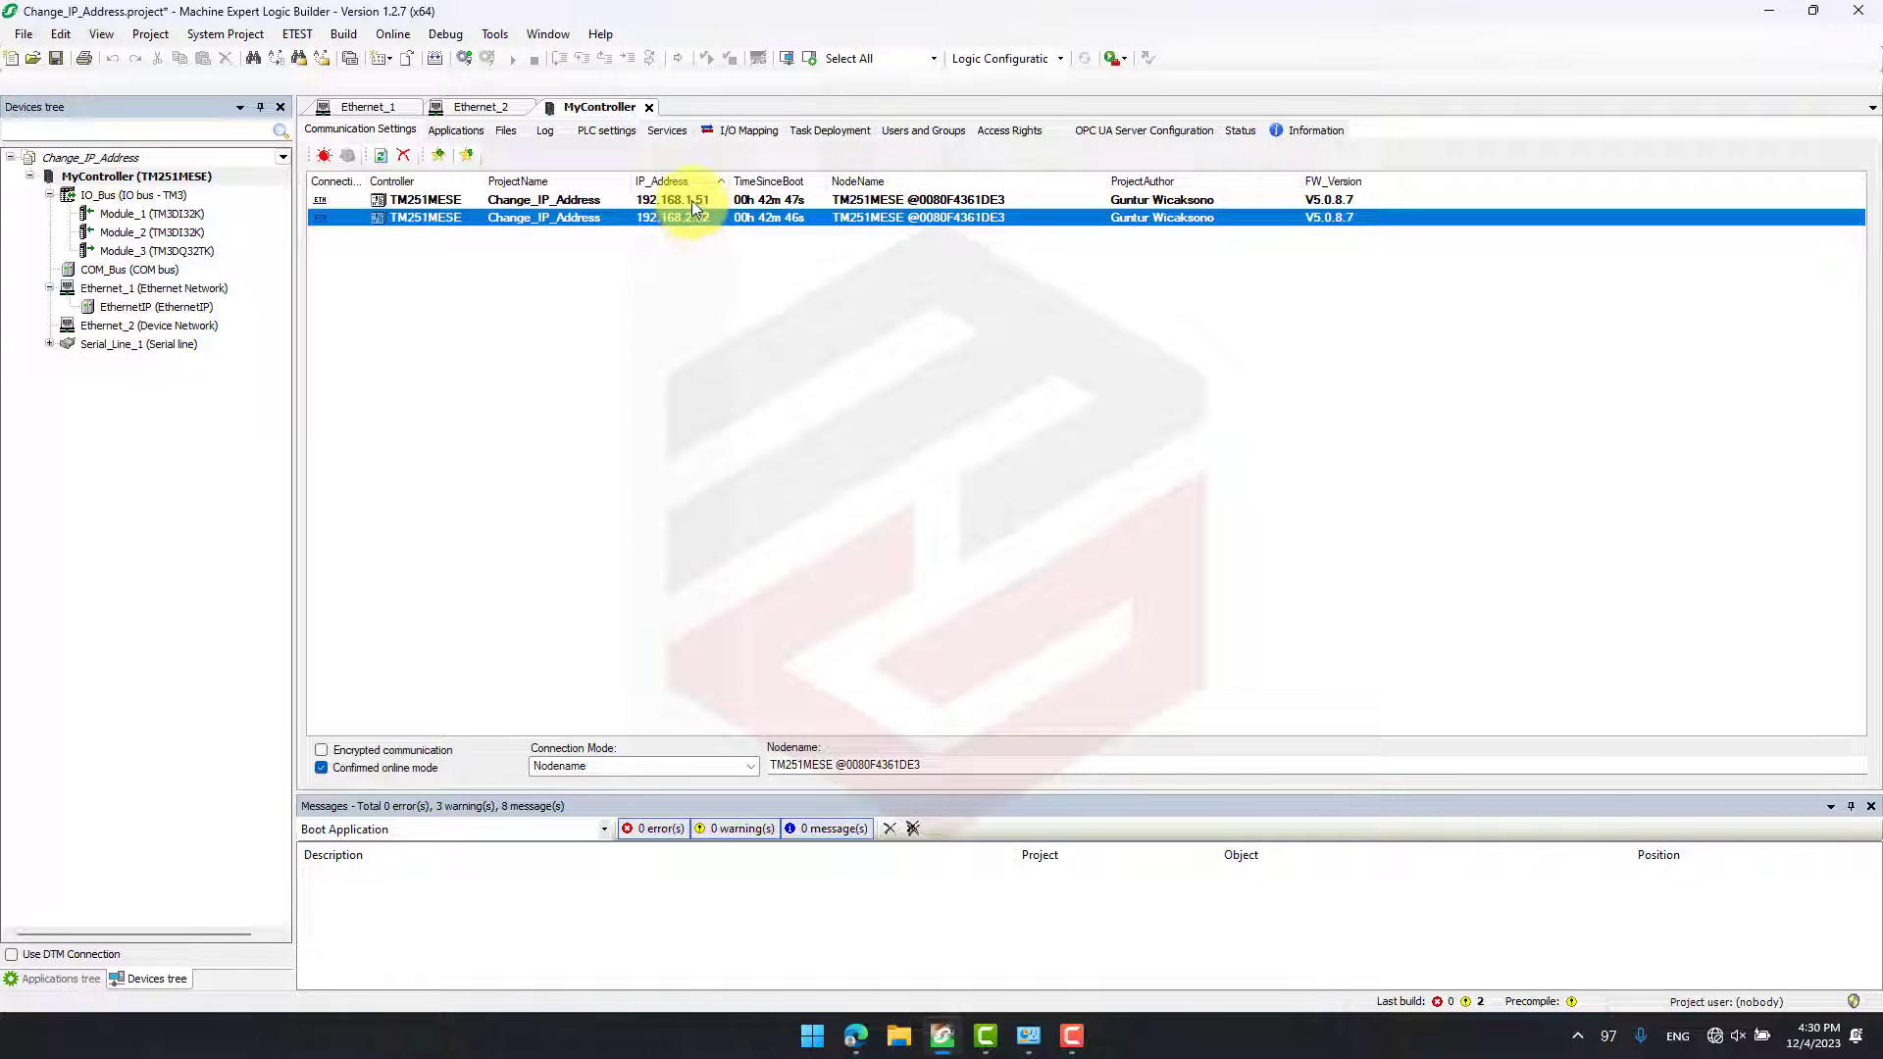
click(692, 200)
click(687, 218)
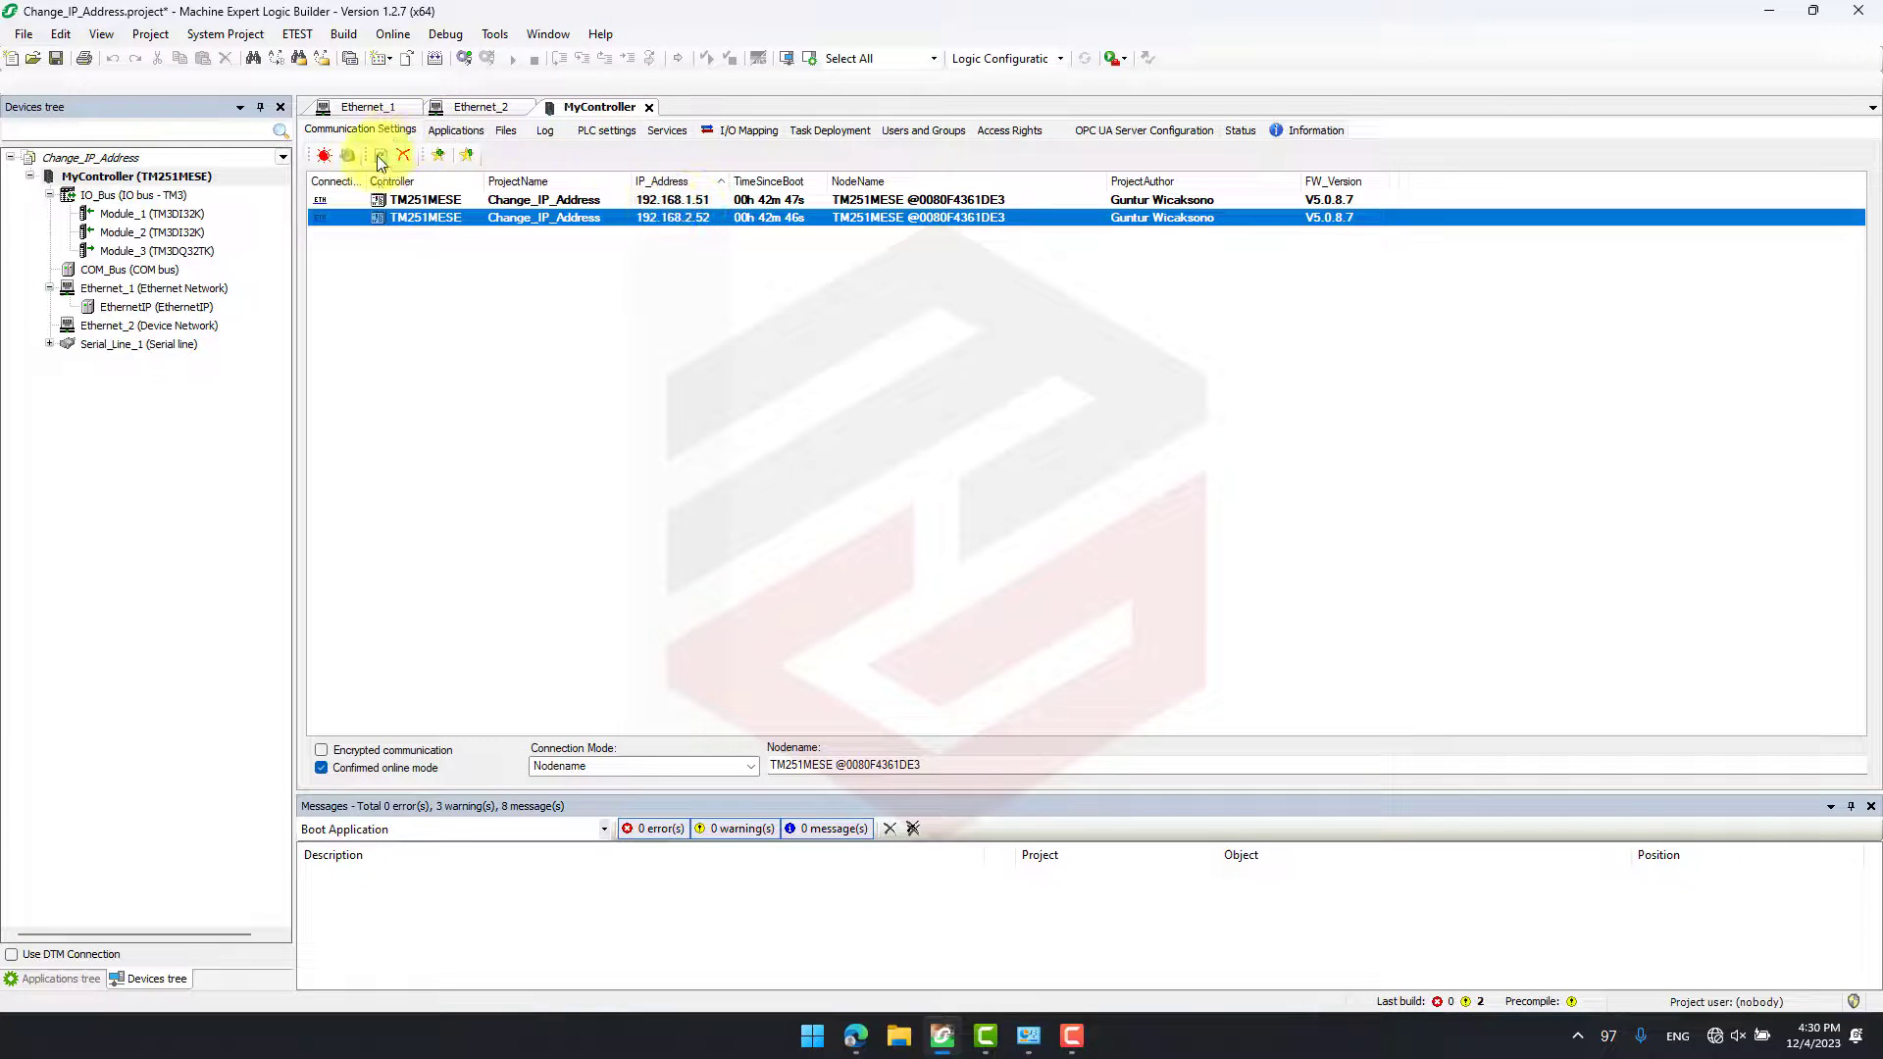
click(488, 110)
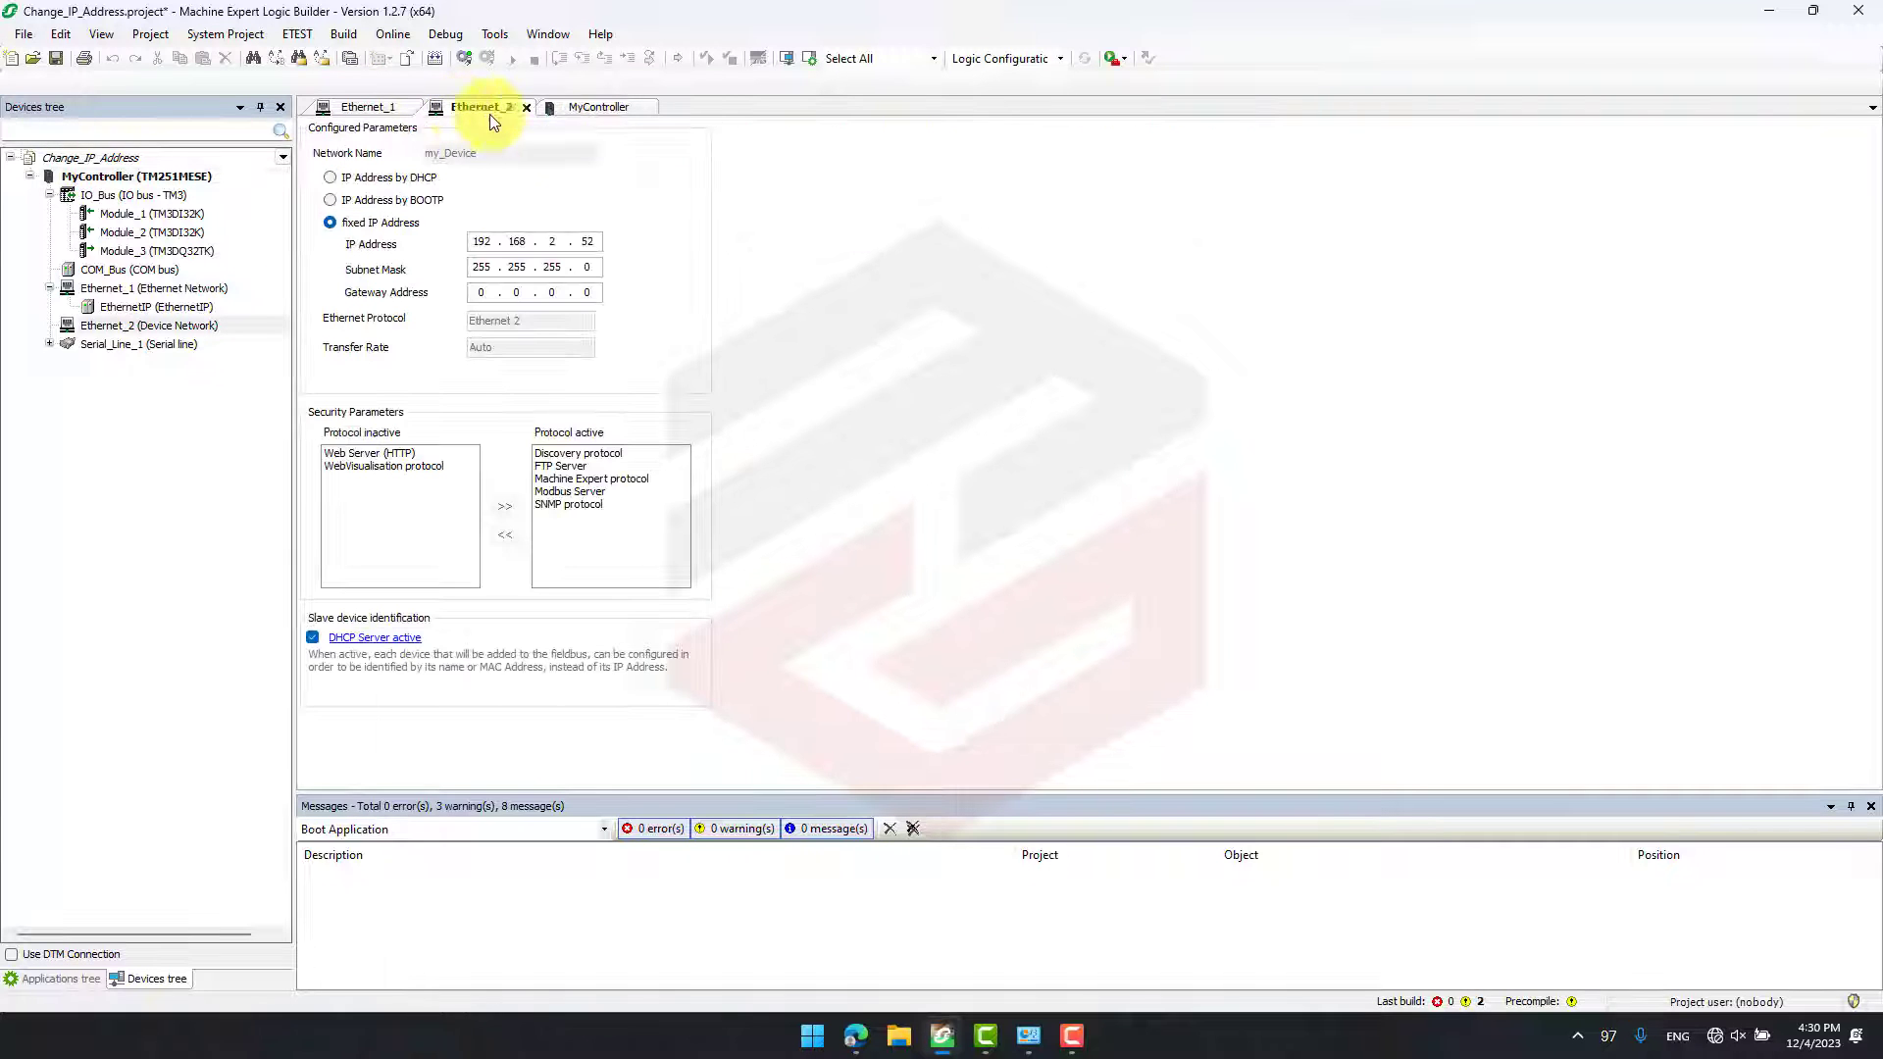
click(595, 108)
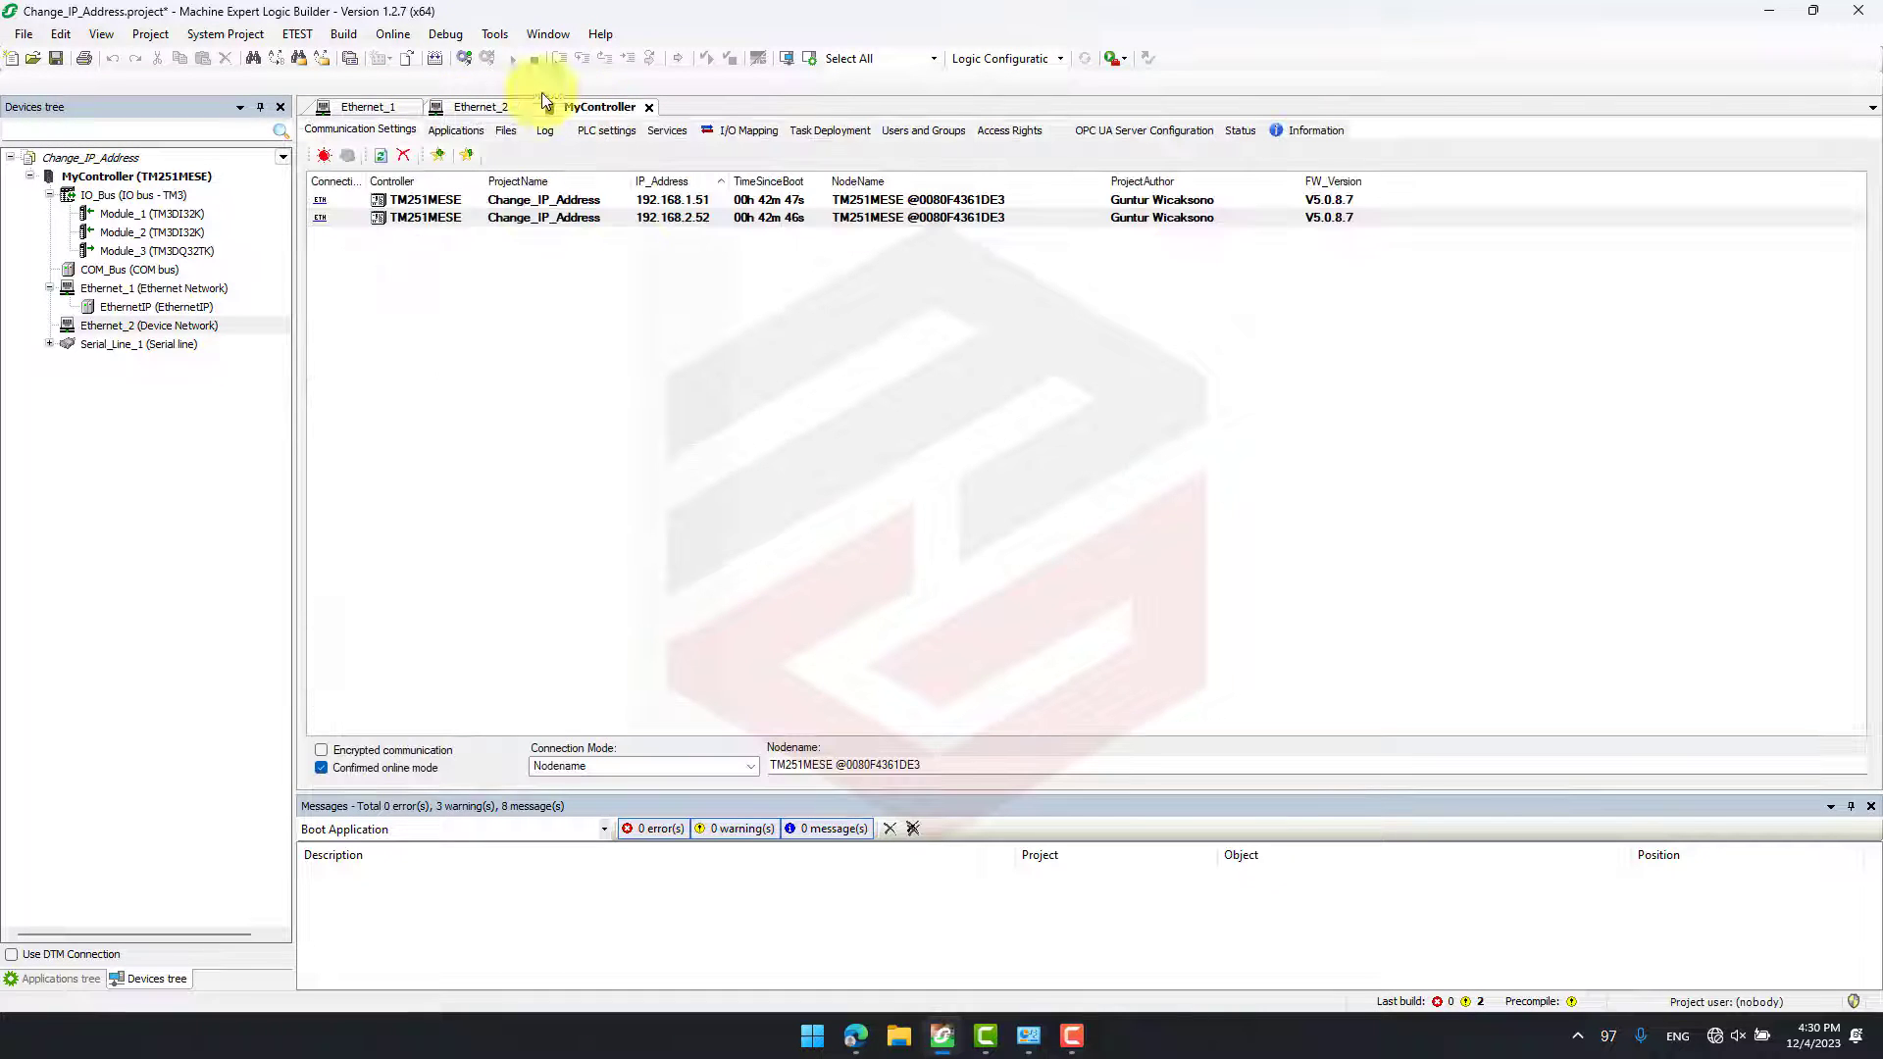
- Log in to the controller again, accepting the equipment operation instructions, and start the application
click(464, 58)
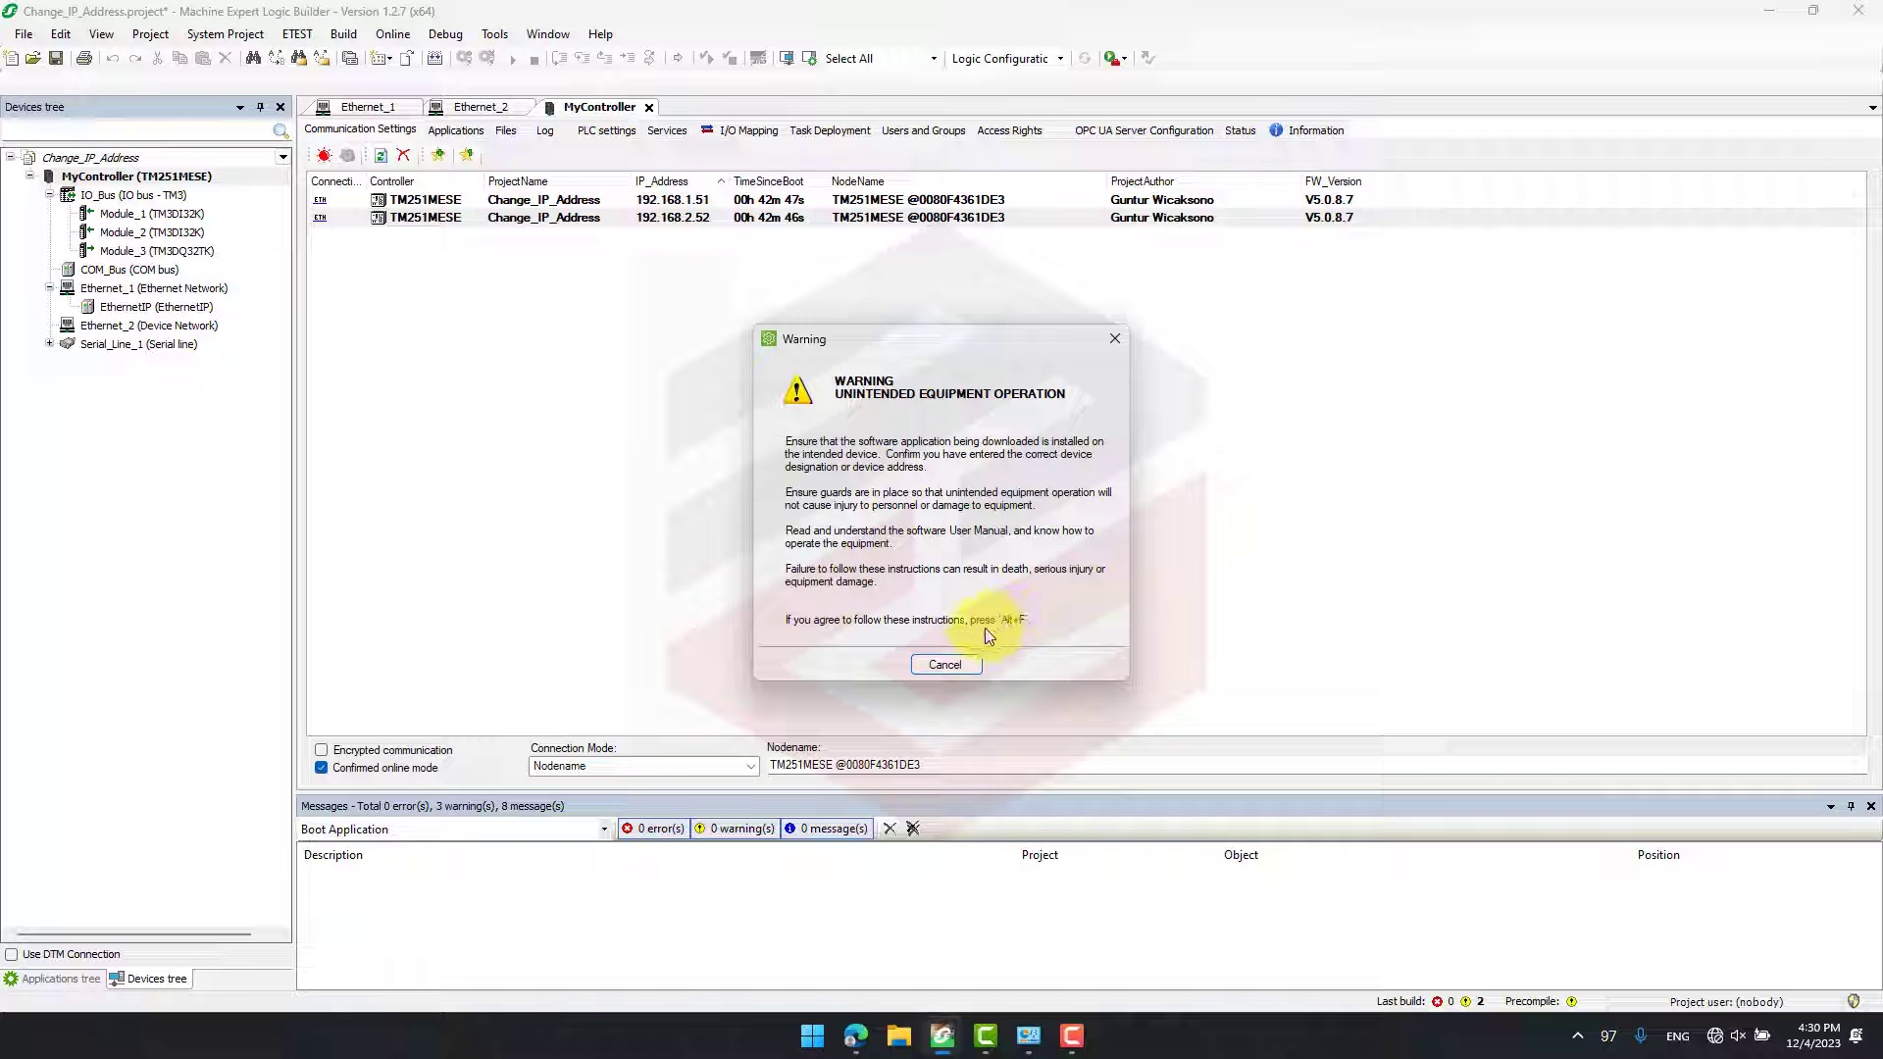
key(alt+f)
key(Return)
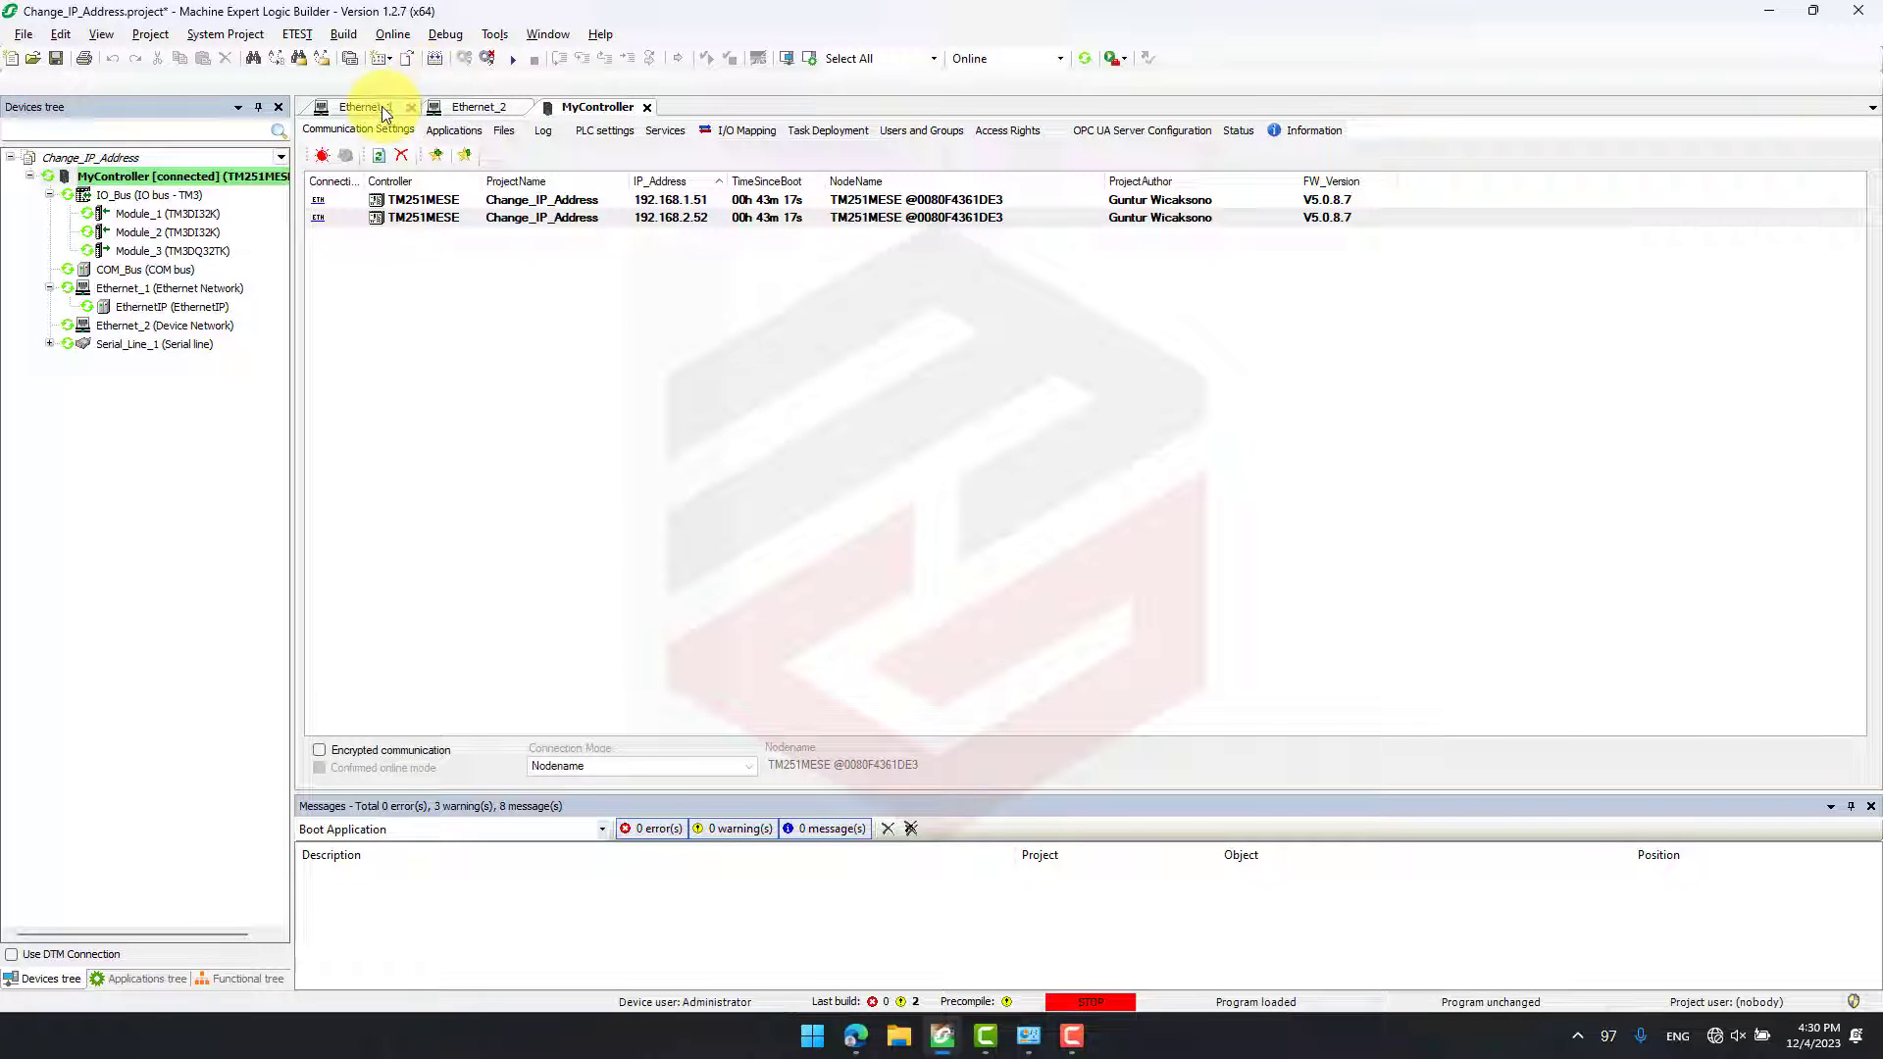
click(513, 60)
key(Return)
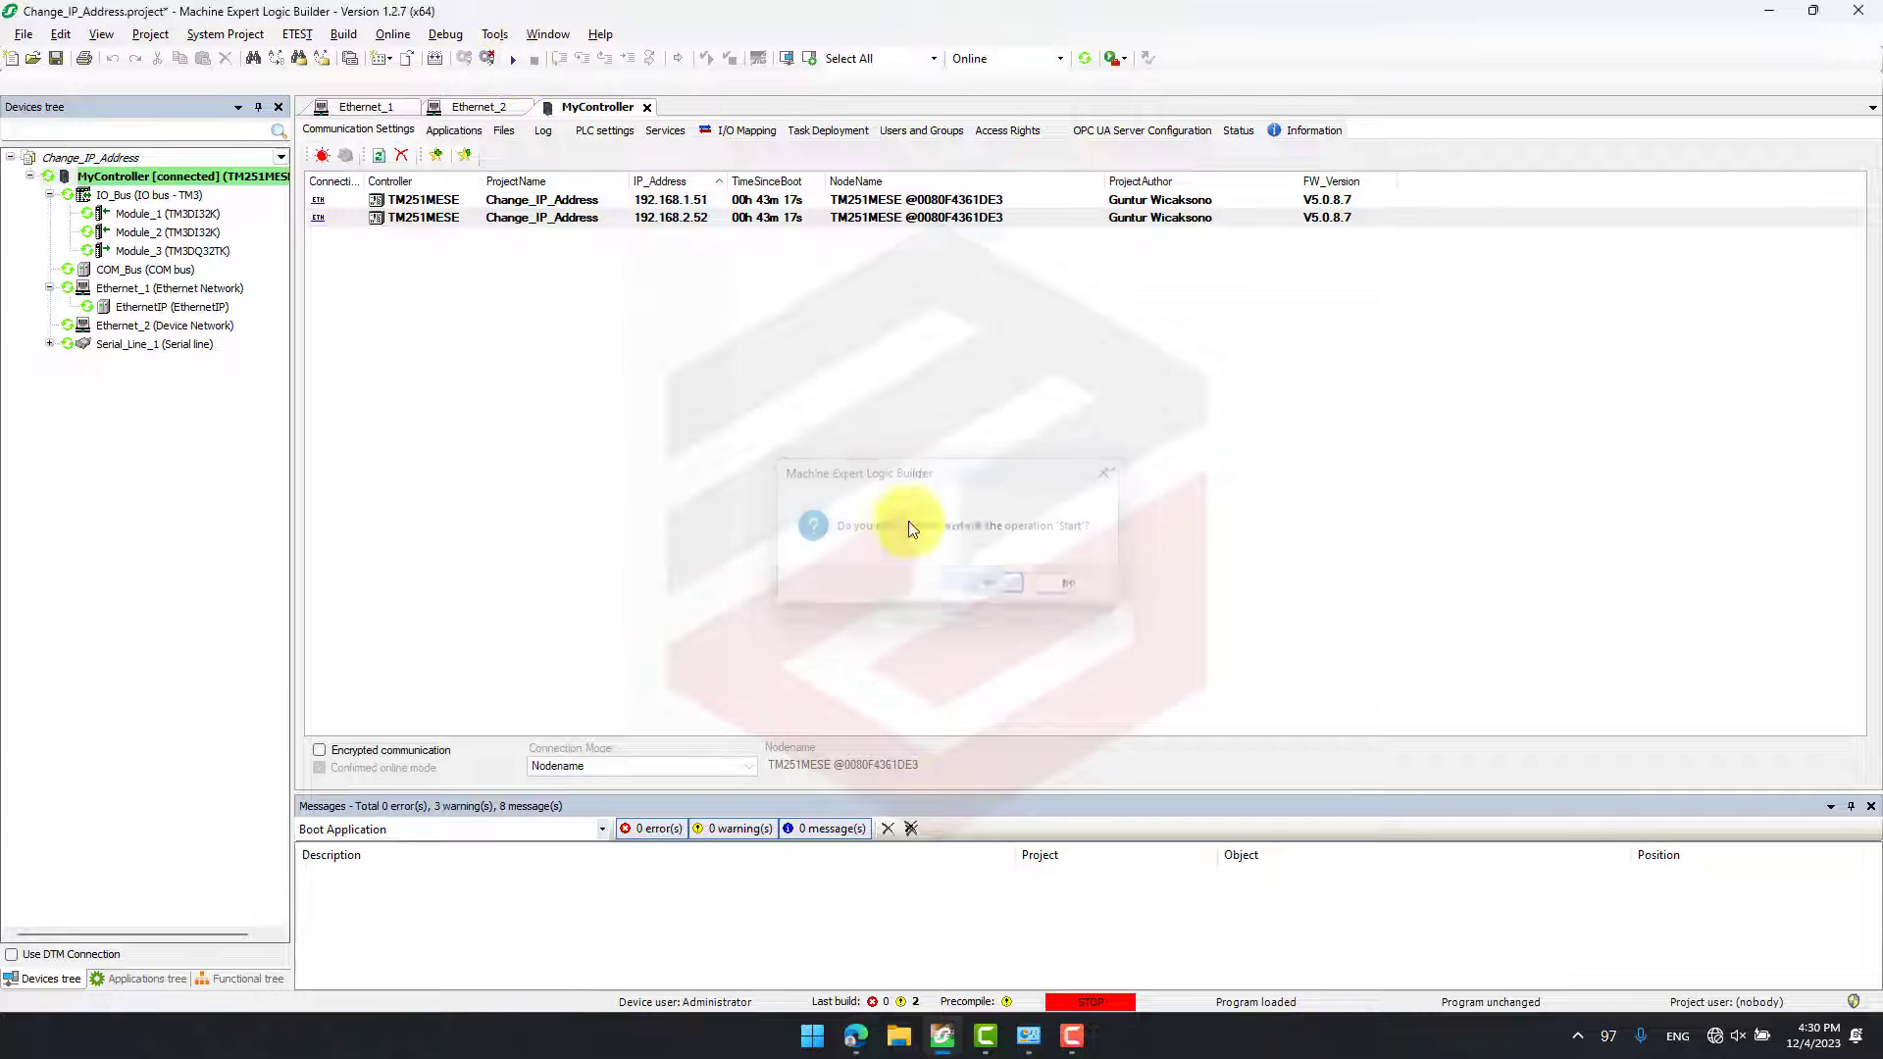
- Compare the configured and current IP addresses of Ethernet_1 and Ethernet_2 while online
click(361, 108)
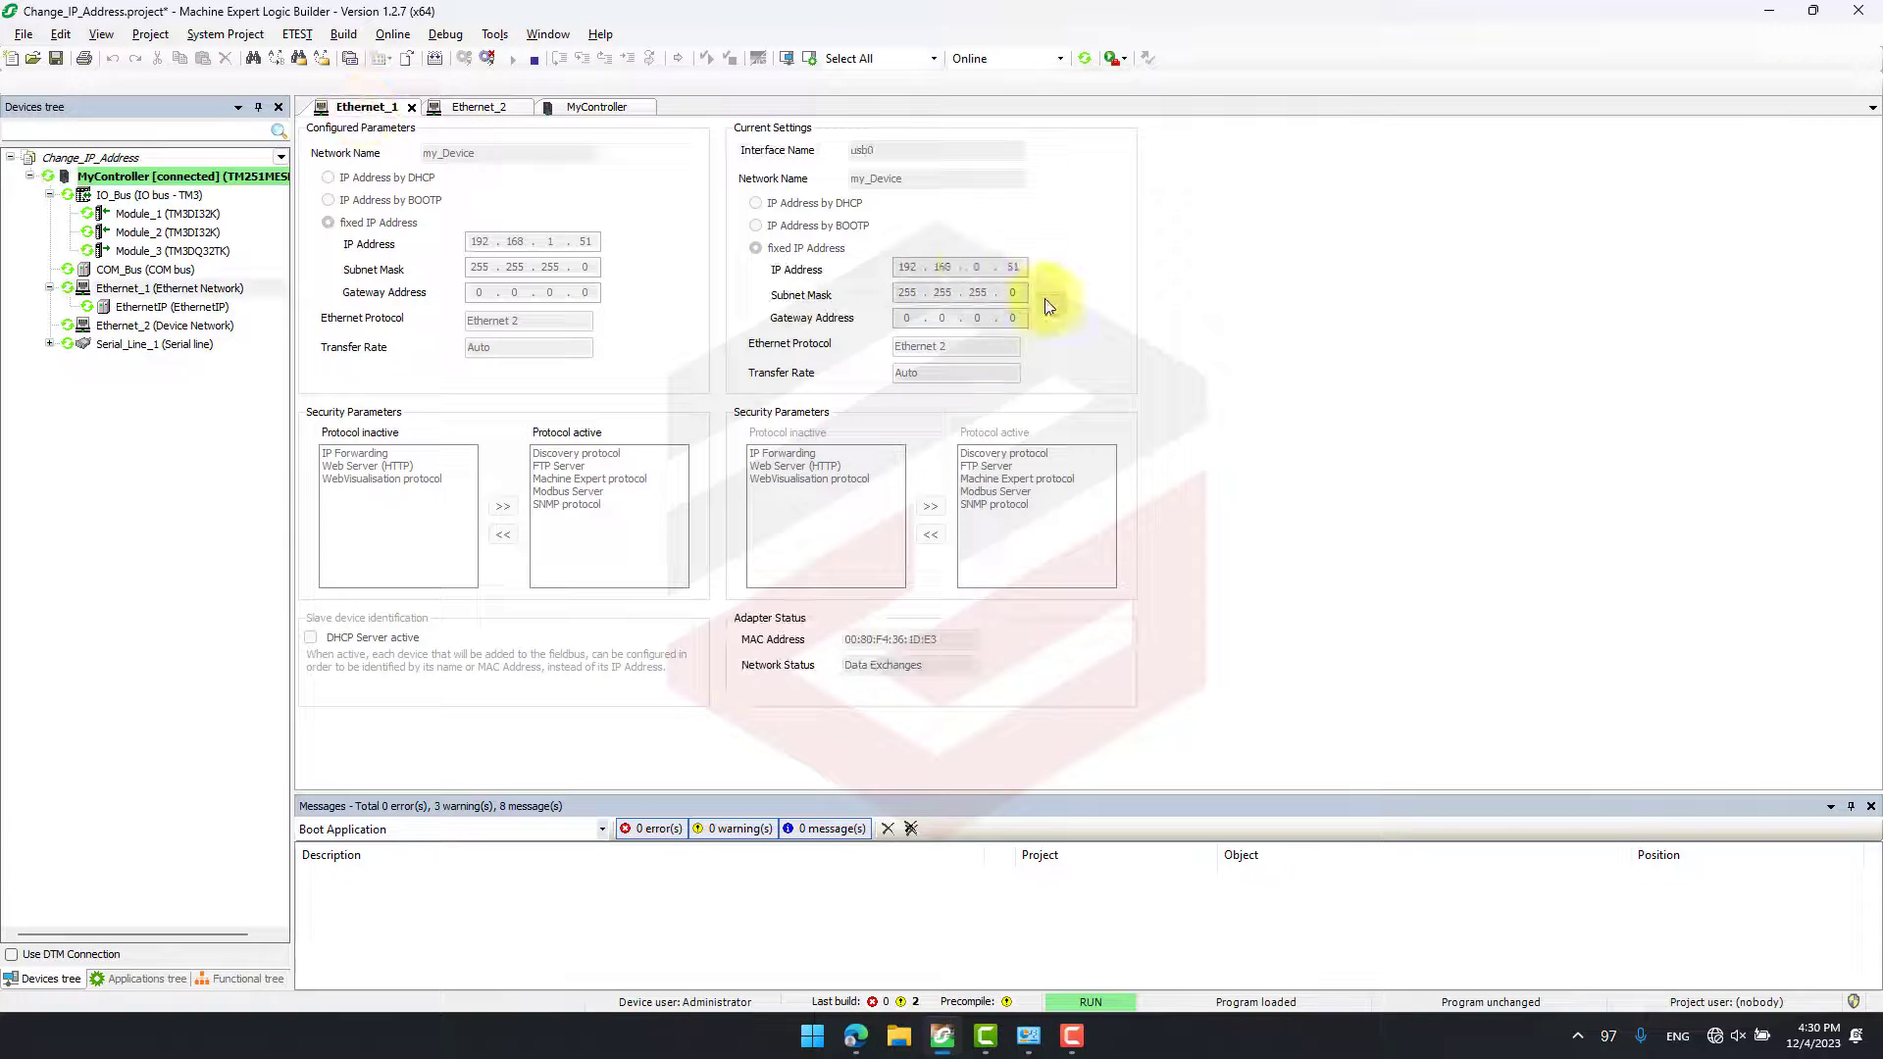
click(477, 107)
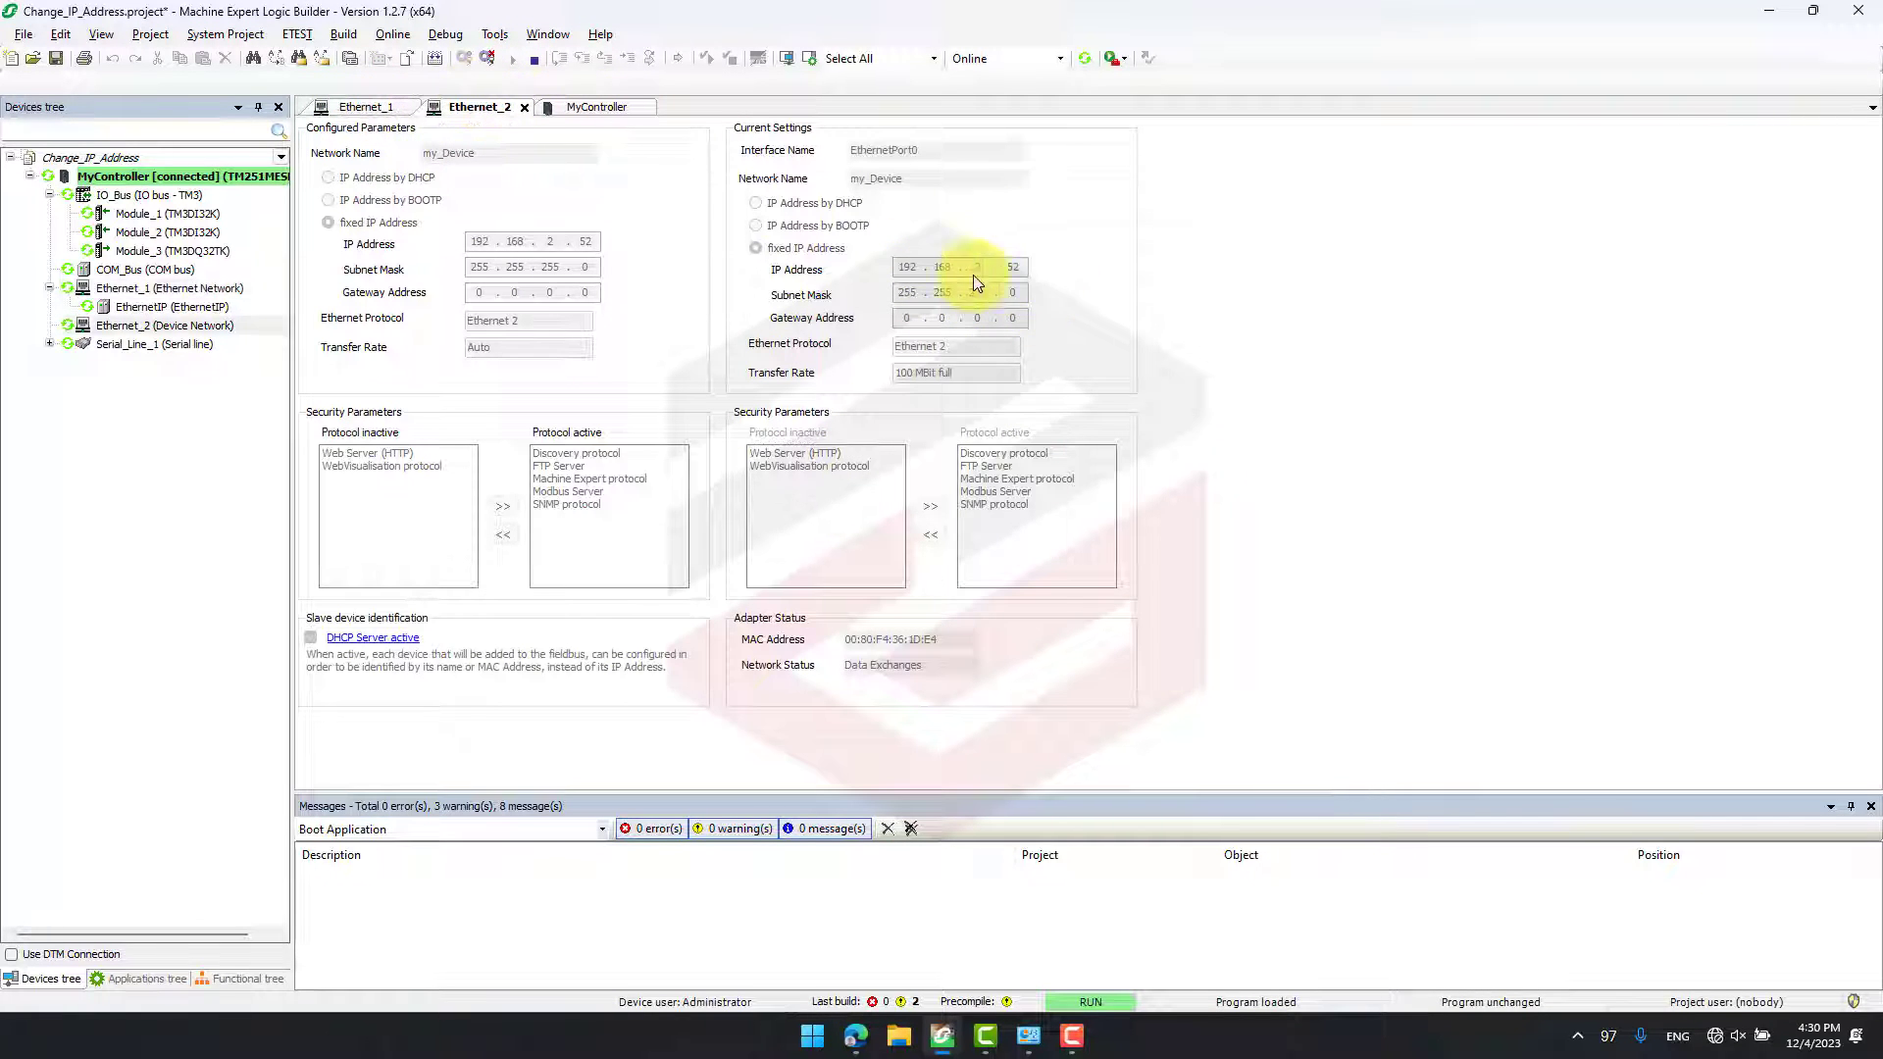
click(397, 109)
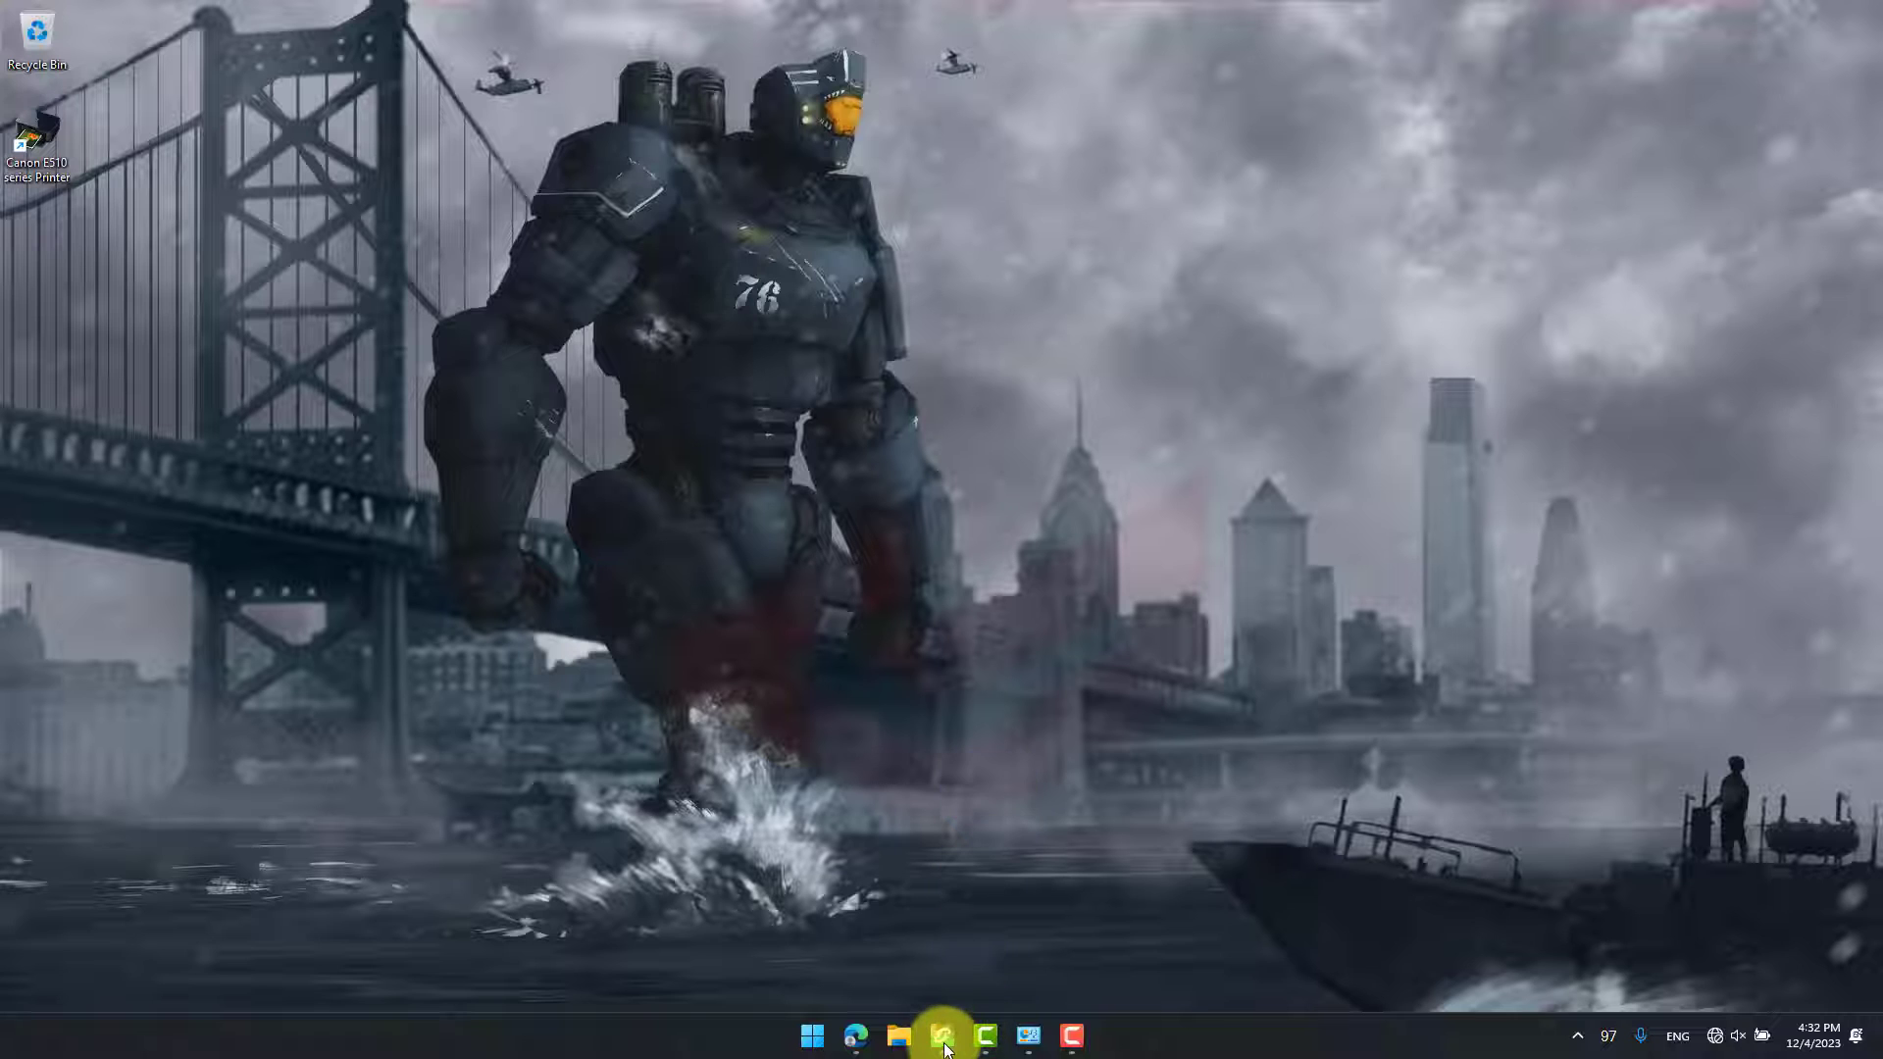
- Log out of the controller and set the fixed IP address of Ethernet_1 to 192.168.1.51
click(942, 1037)
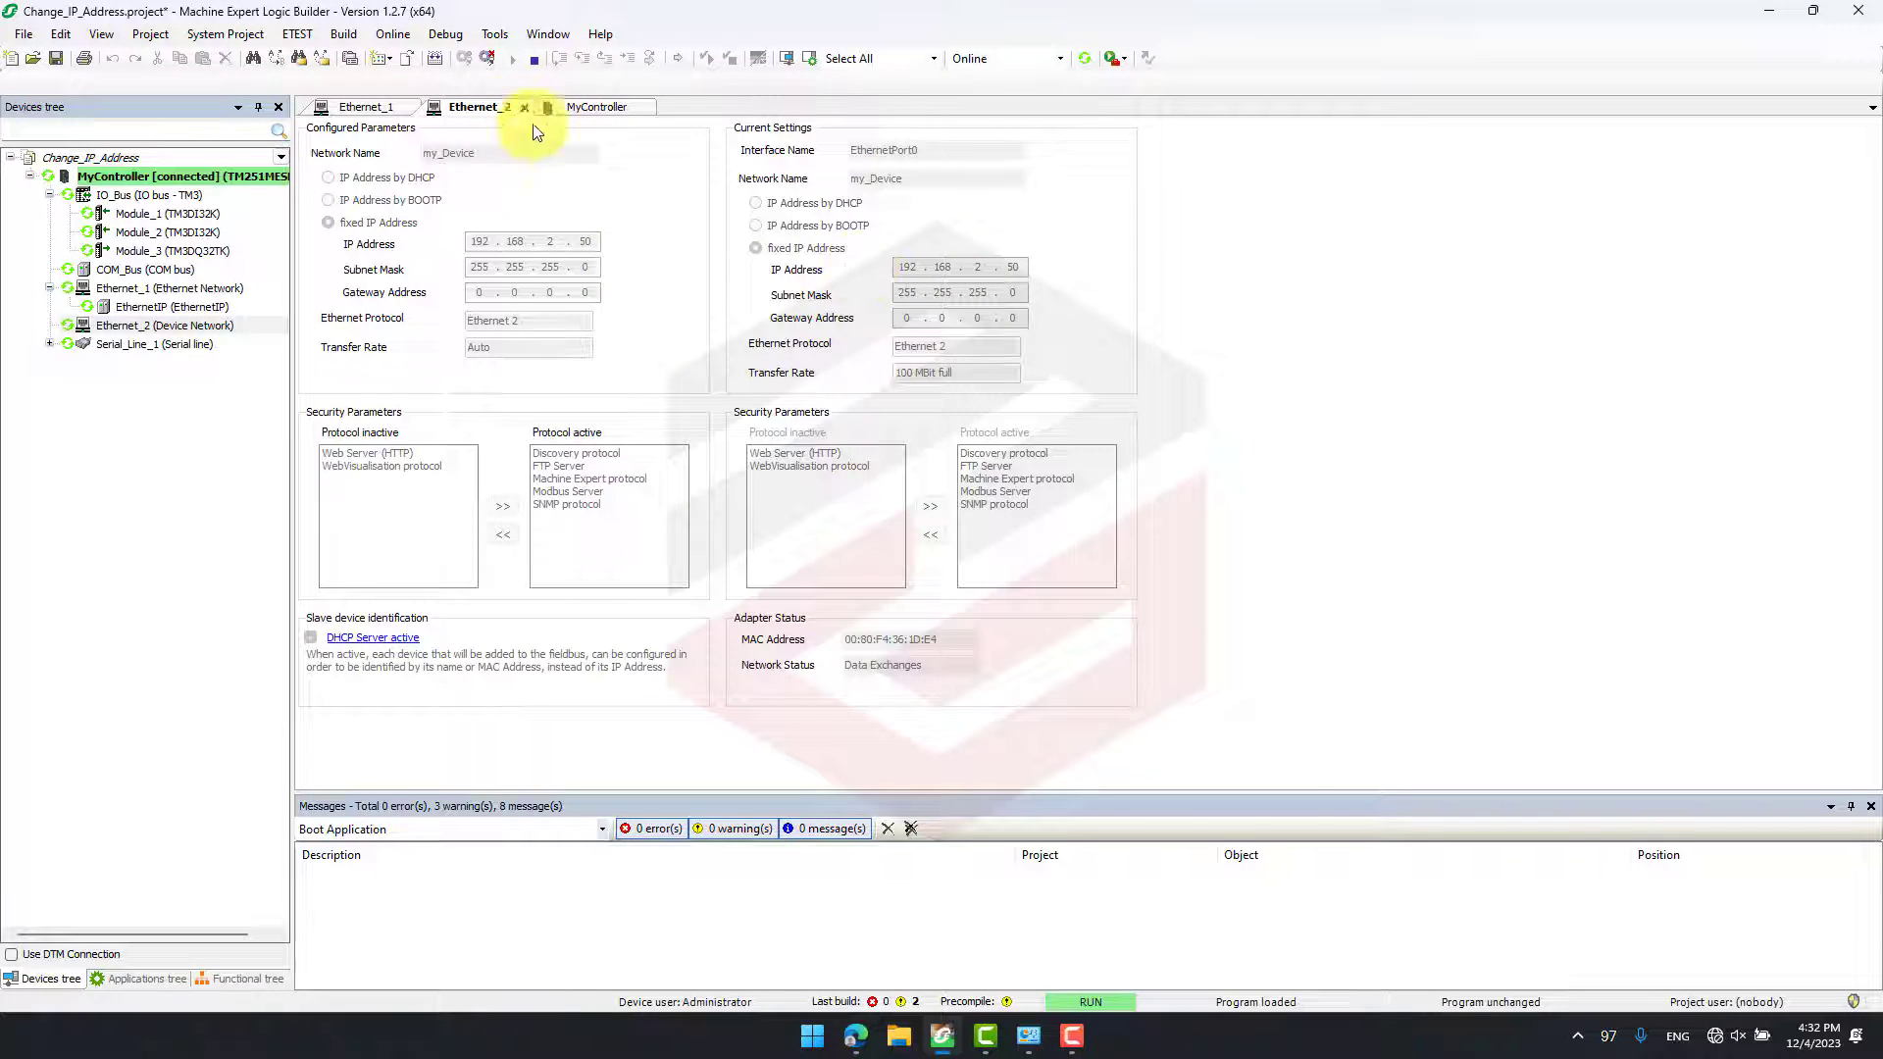
click(365, 107)
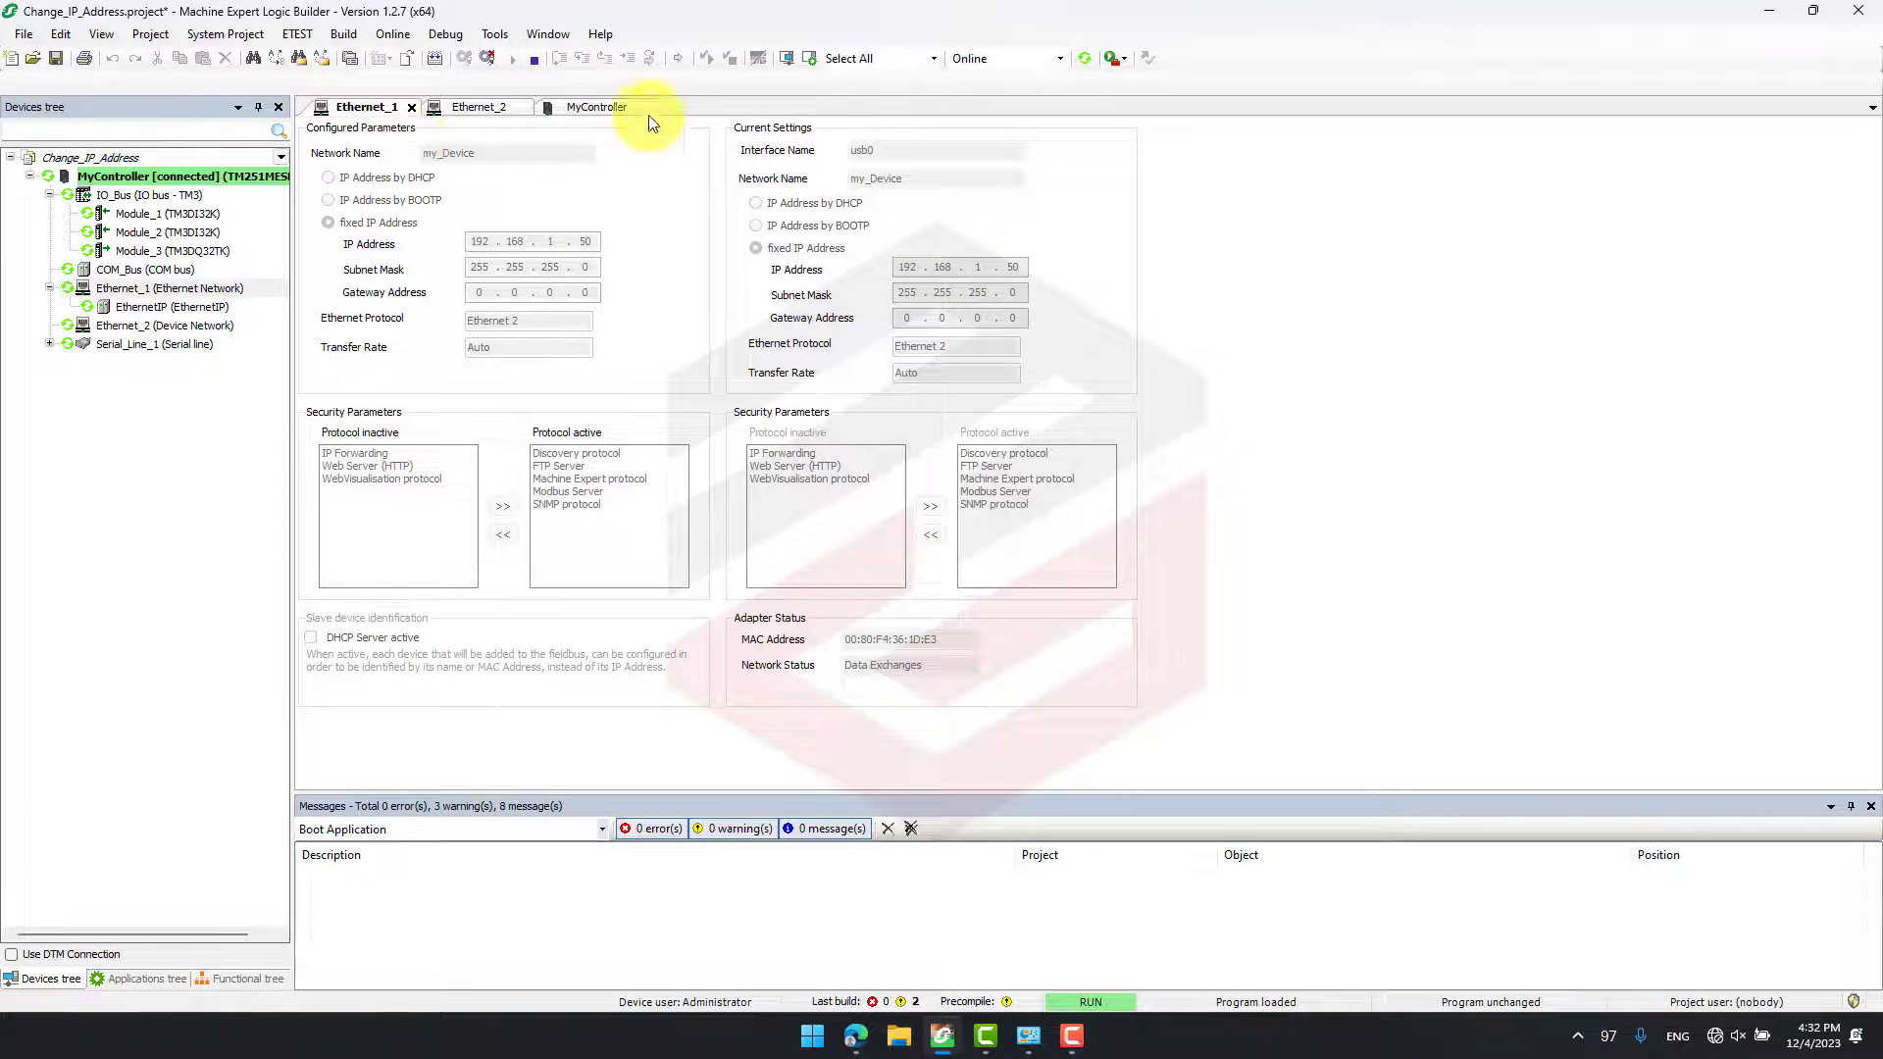
click(485, 61)
drag(583, 242, 606, 241)
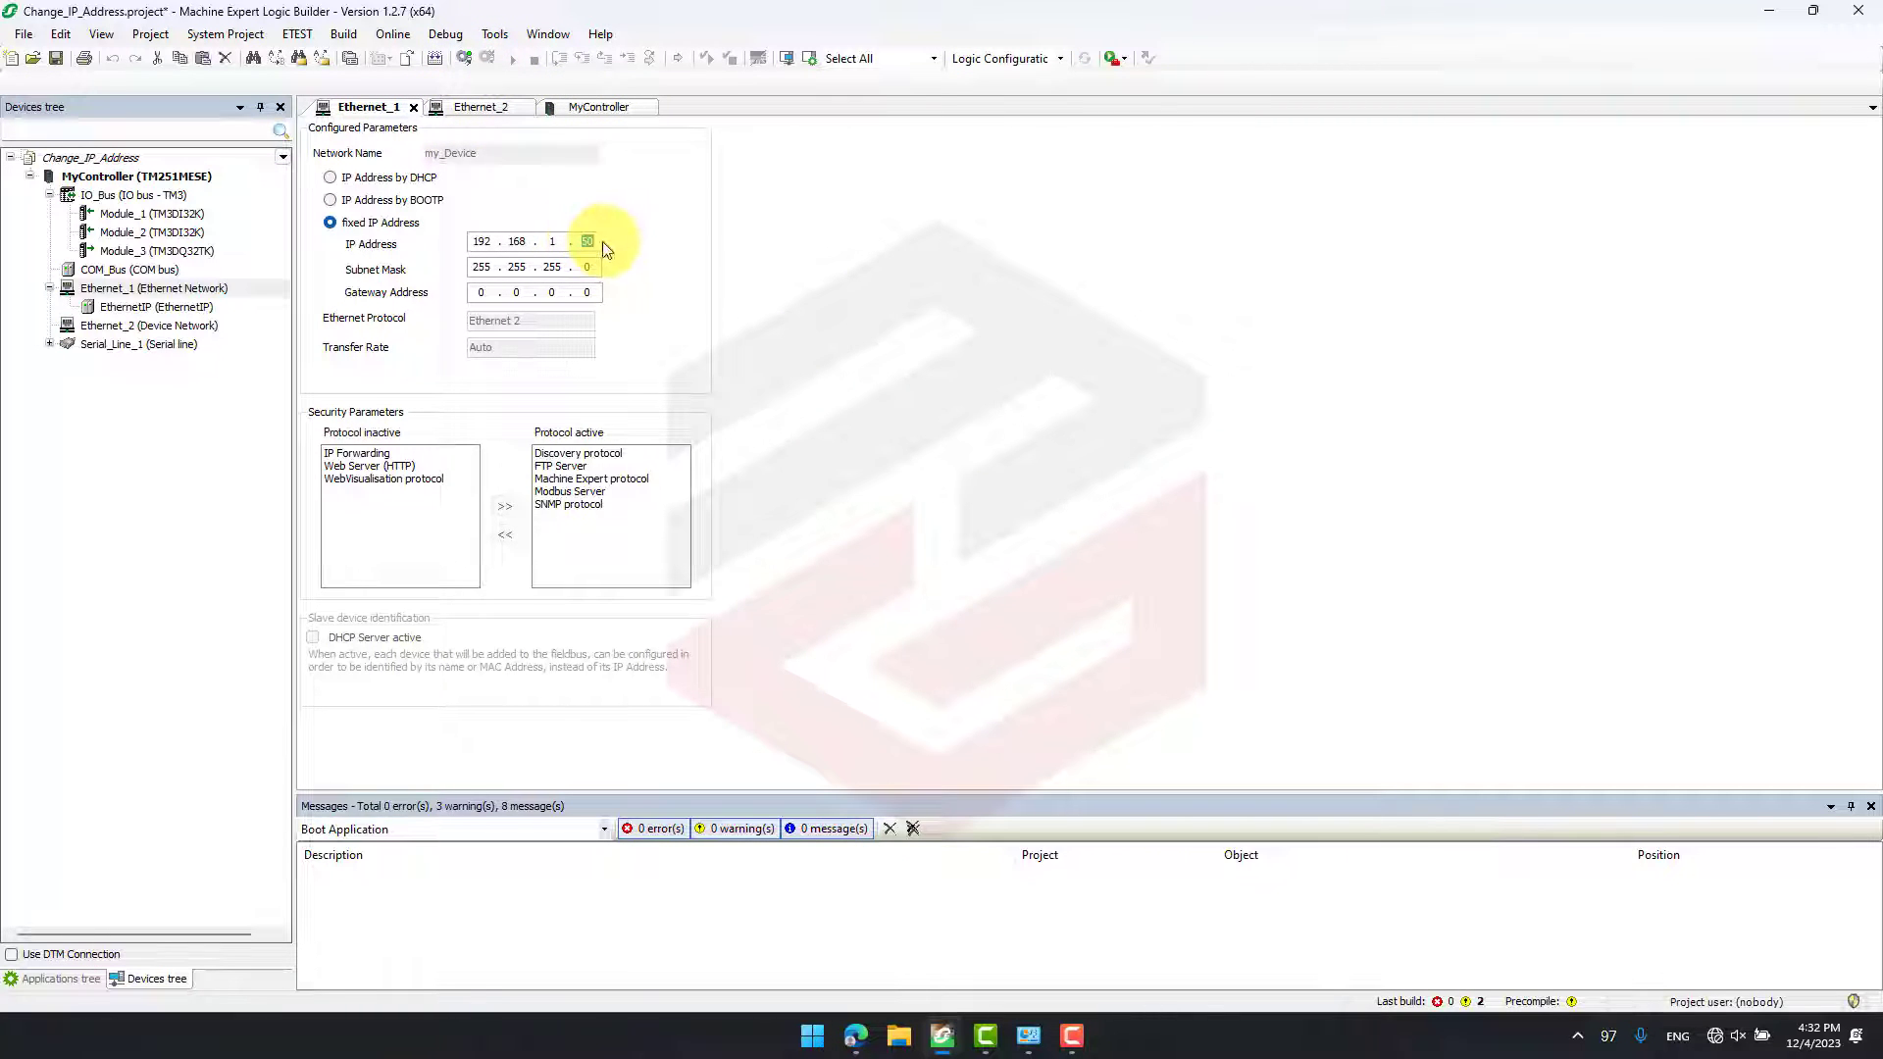
text(51)
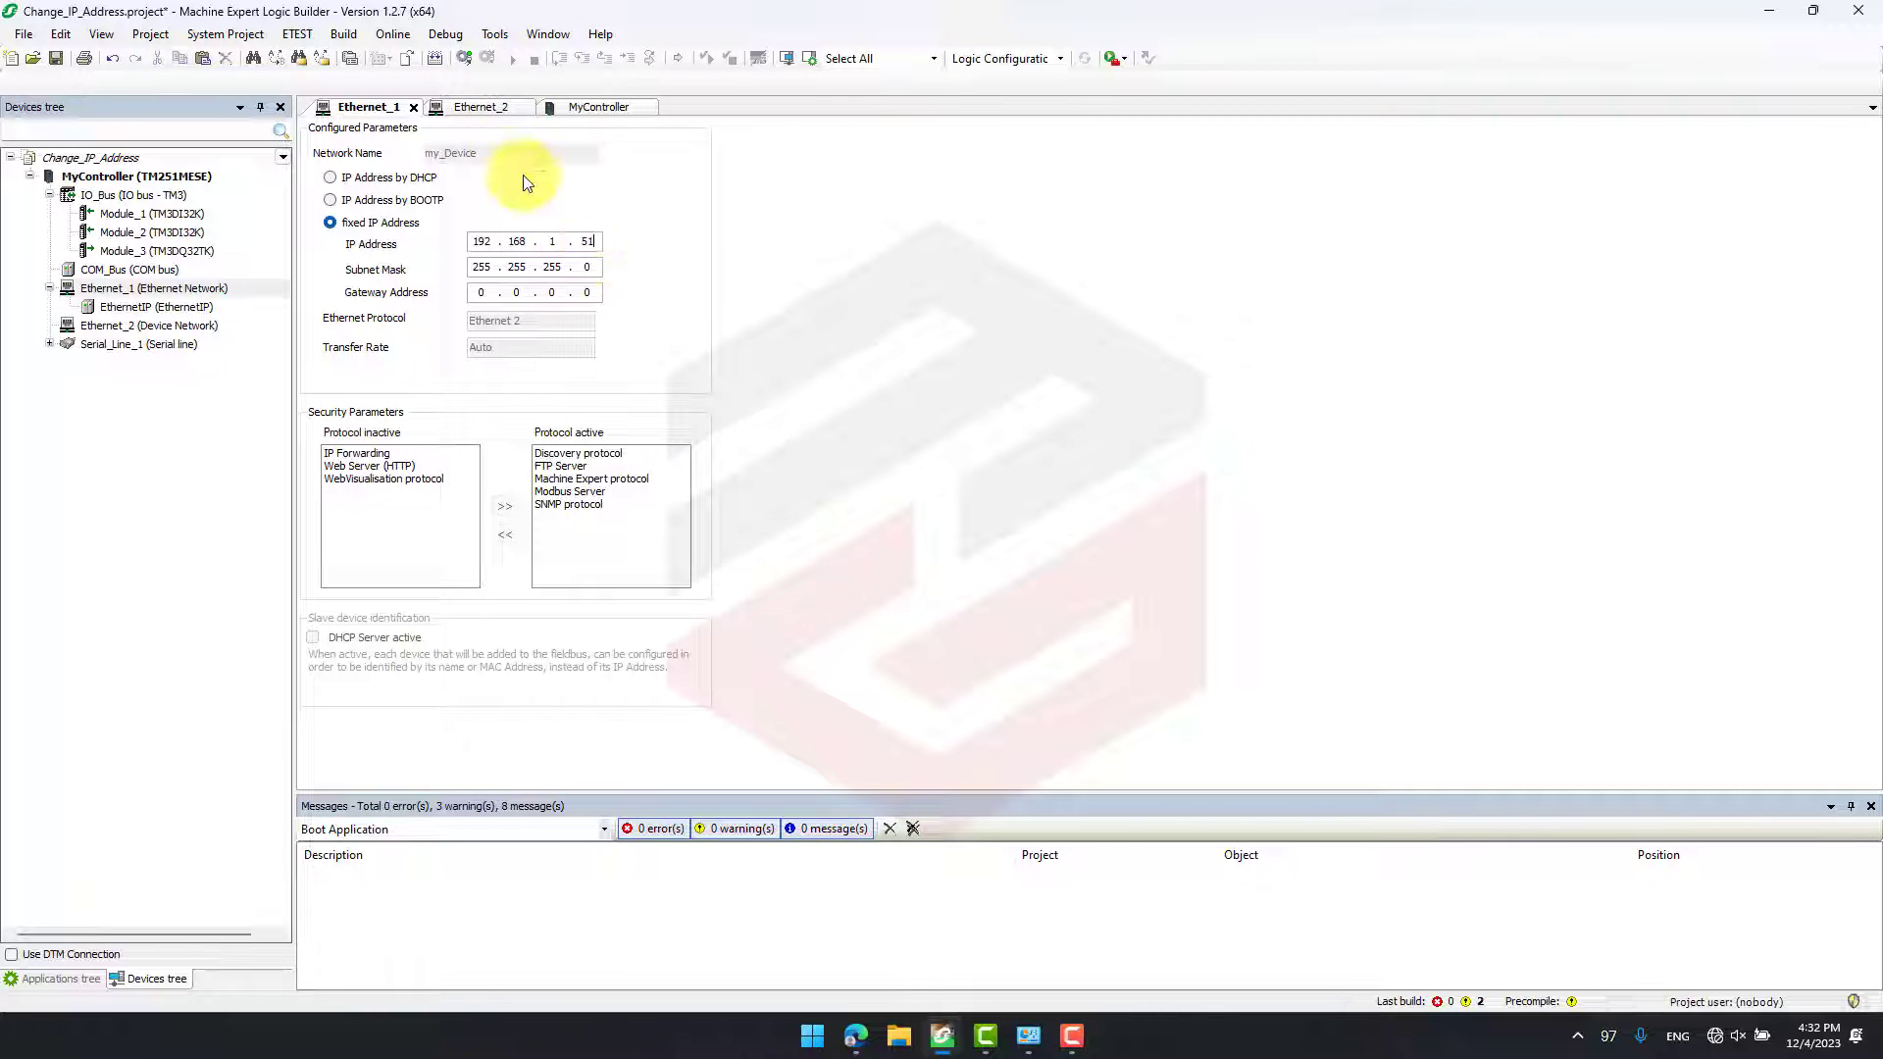
- Set the fixed IP address of Ethernet_2 to 192.168.2.51
click(479, 110)
drag(586, 240, 598, 243)
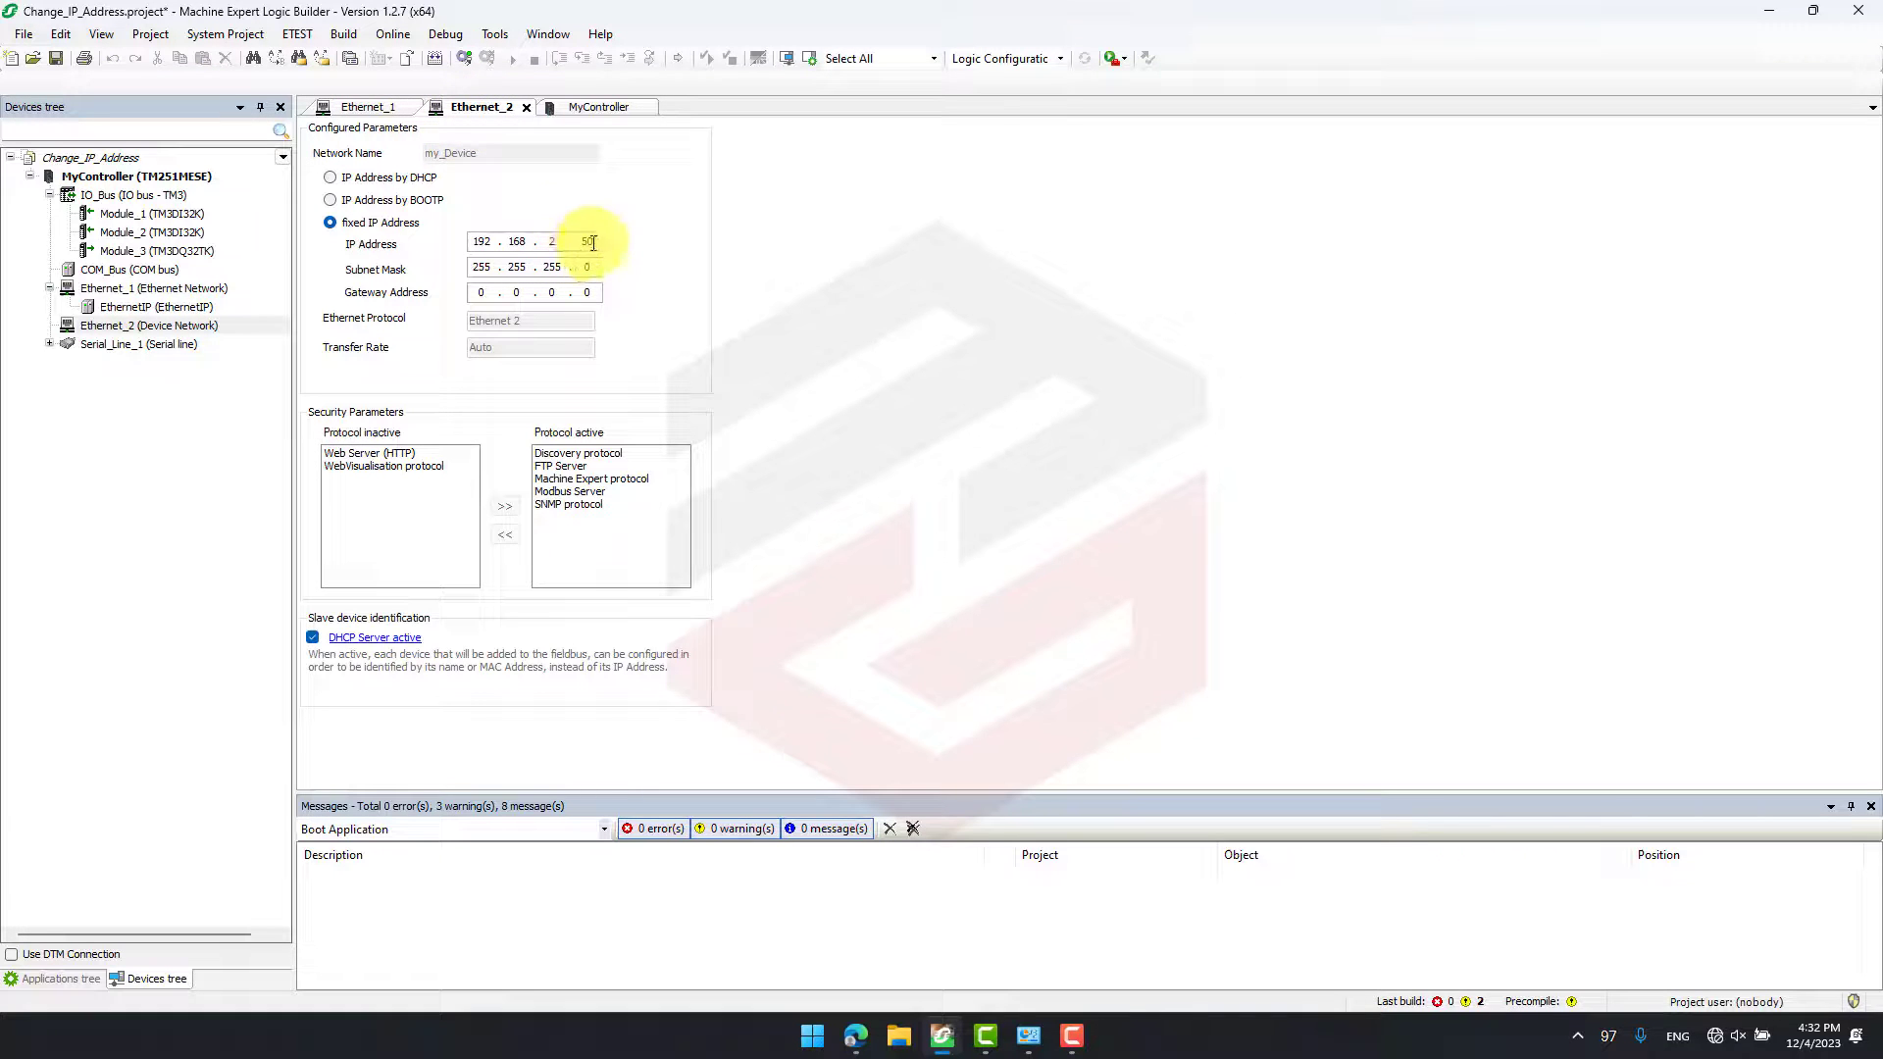
text(51)
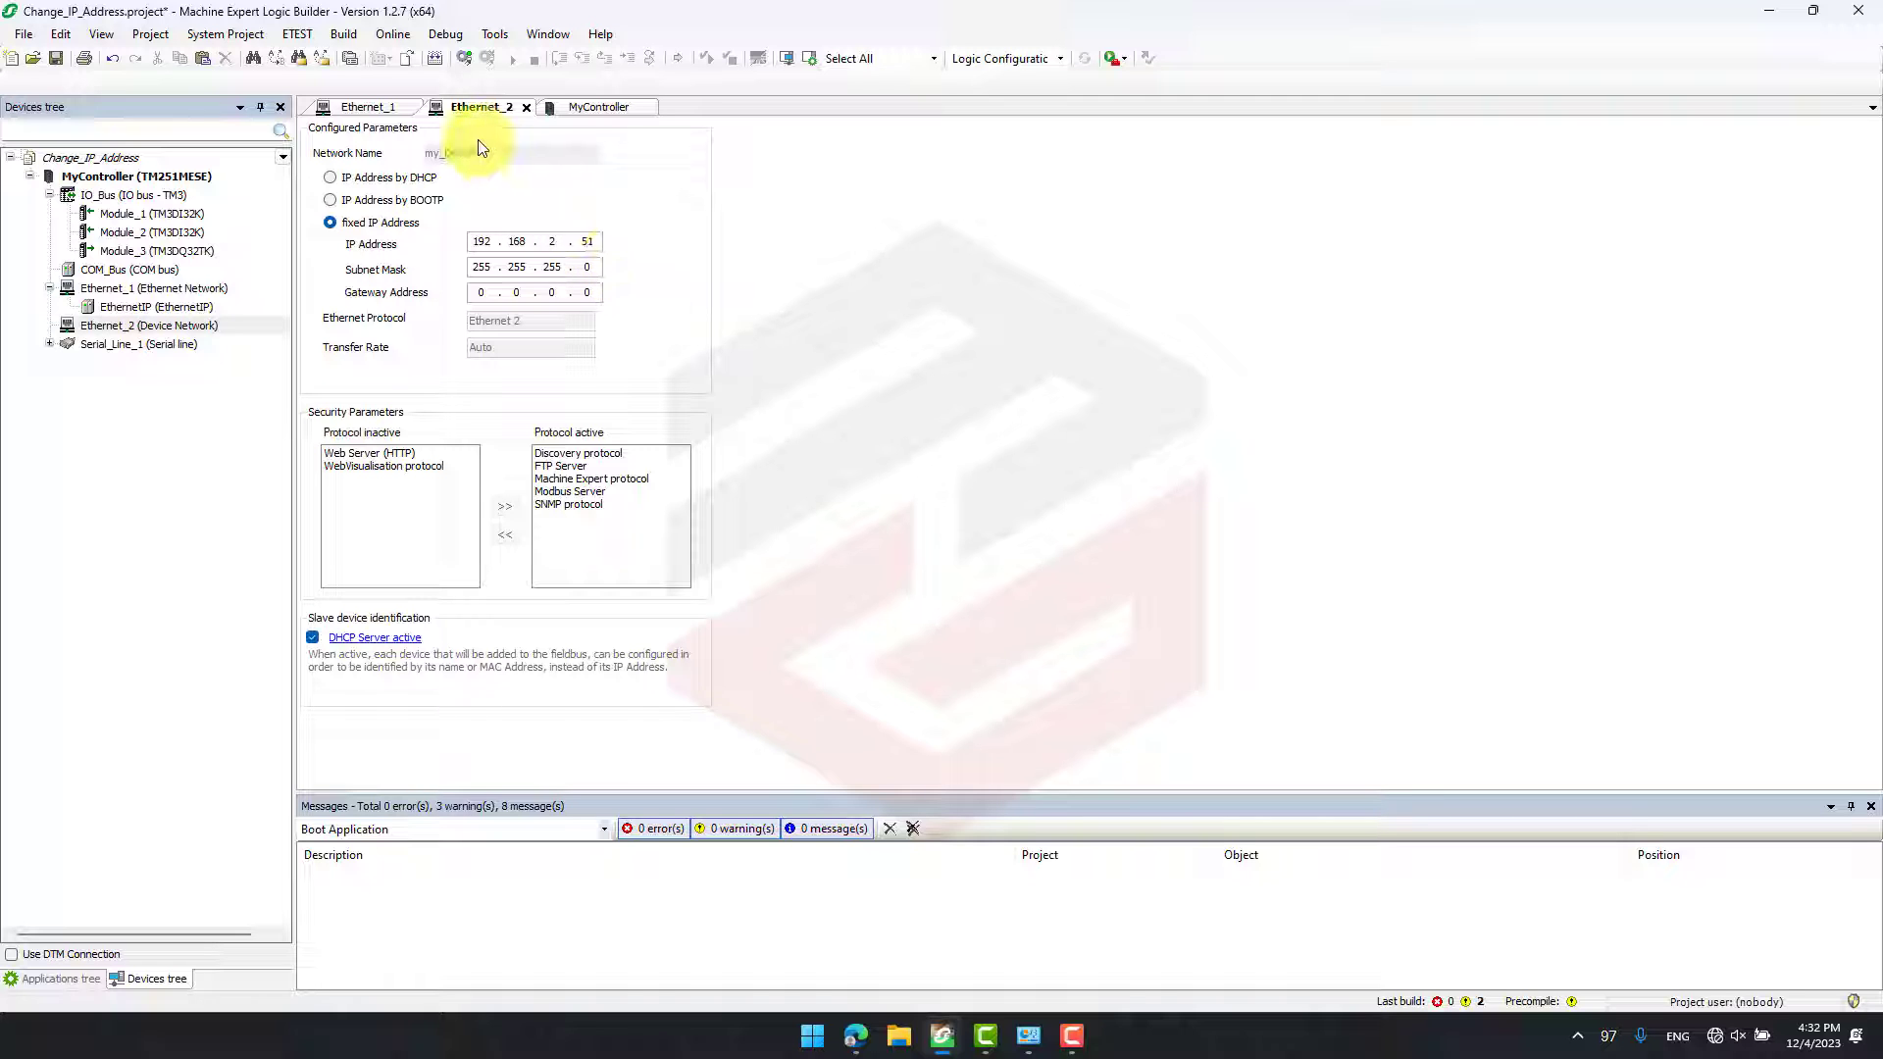
- Log in to the TM251MESE controller and download the latest code changes
click(465, 61)
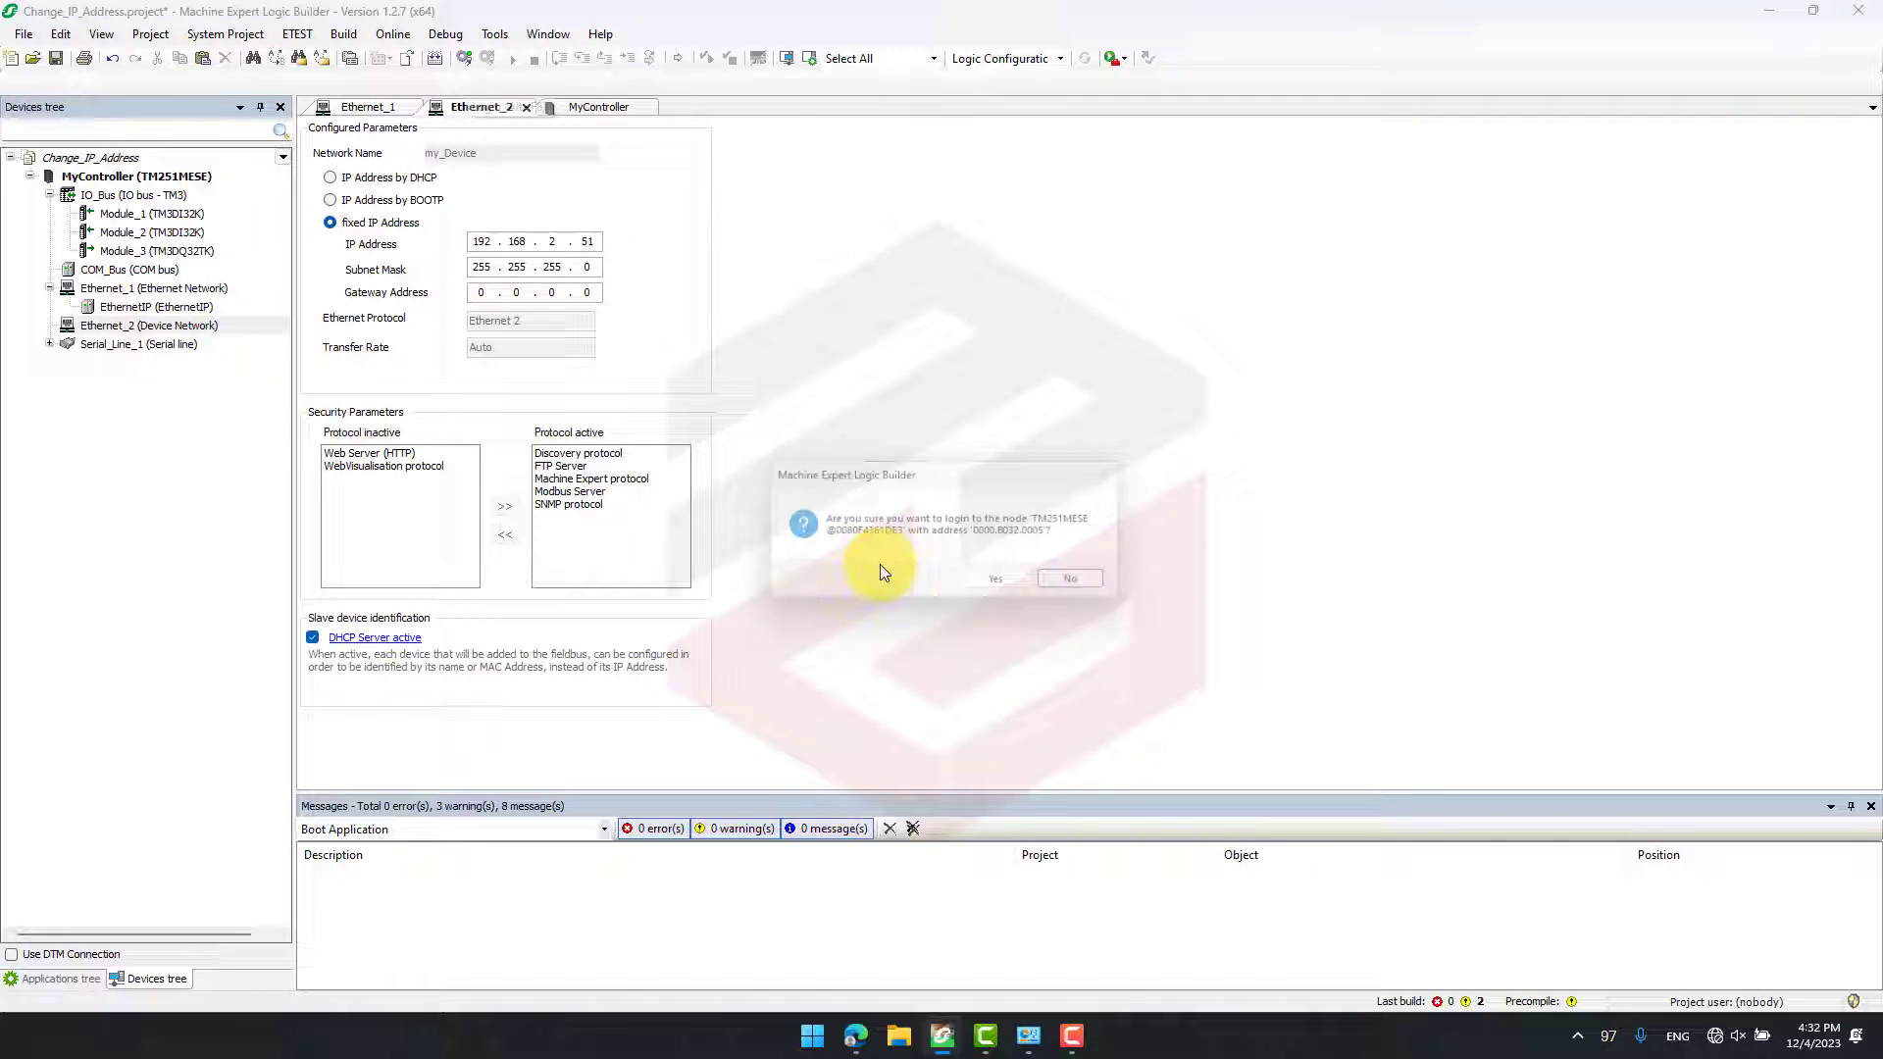
click(979, 580)
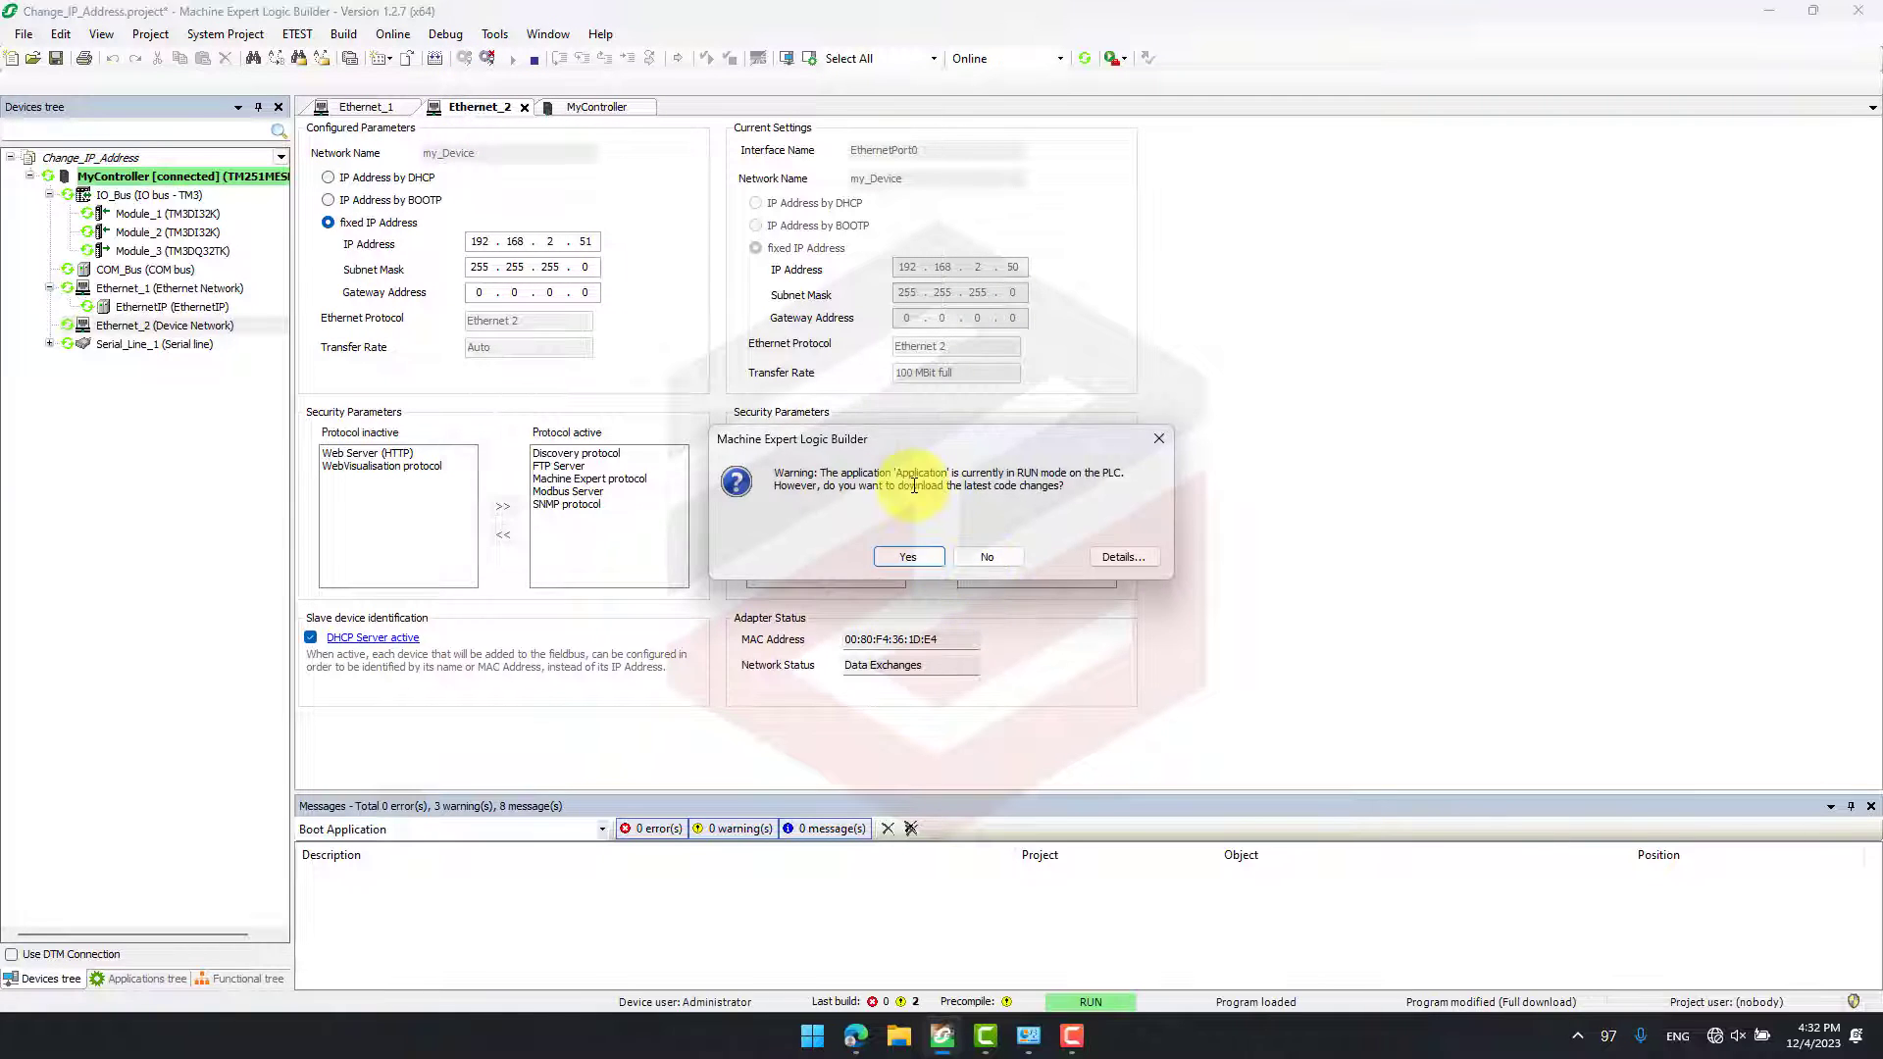
click(908, 556)
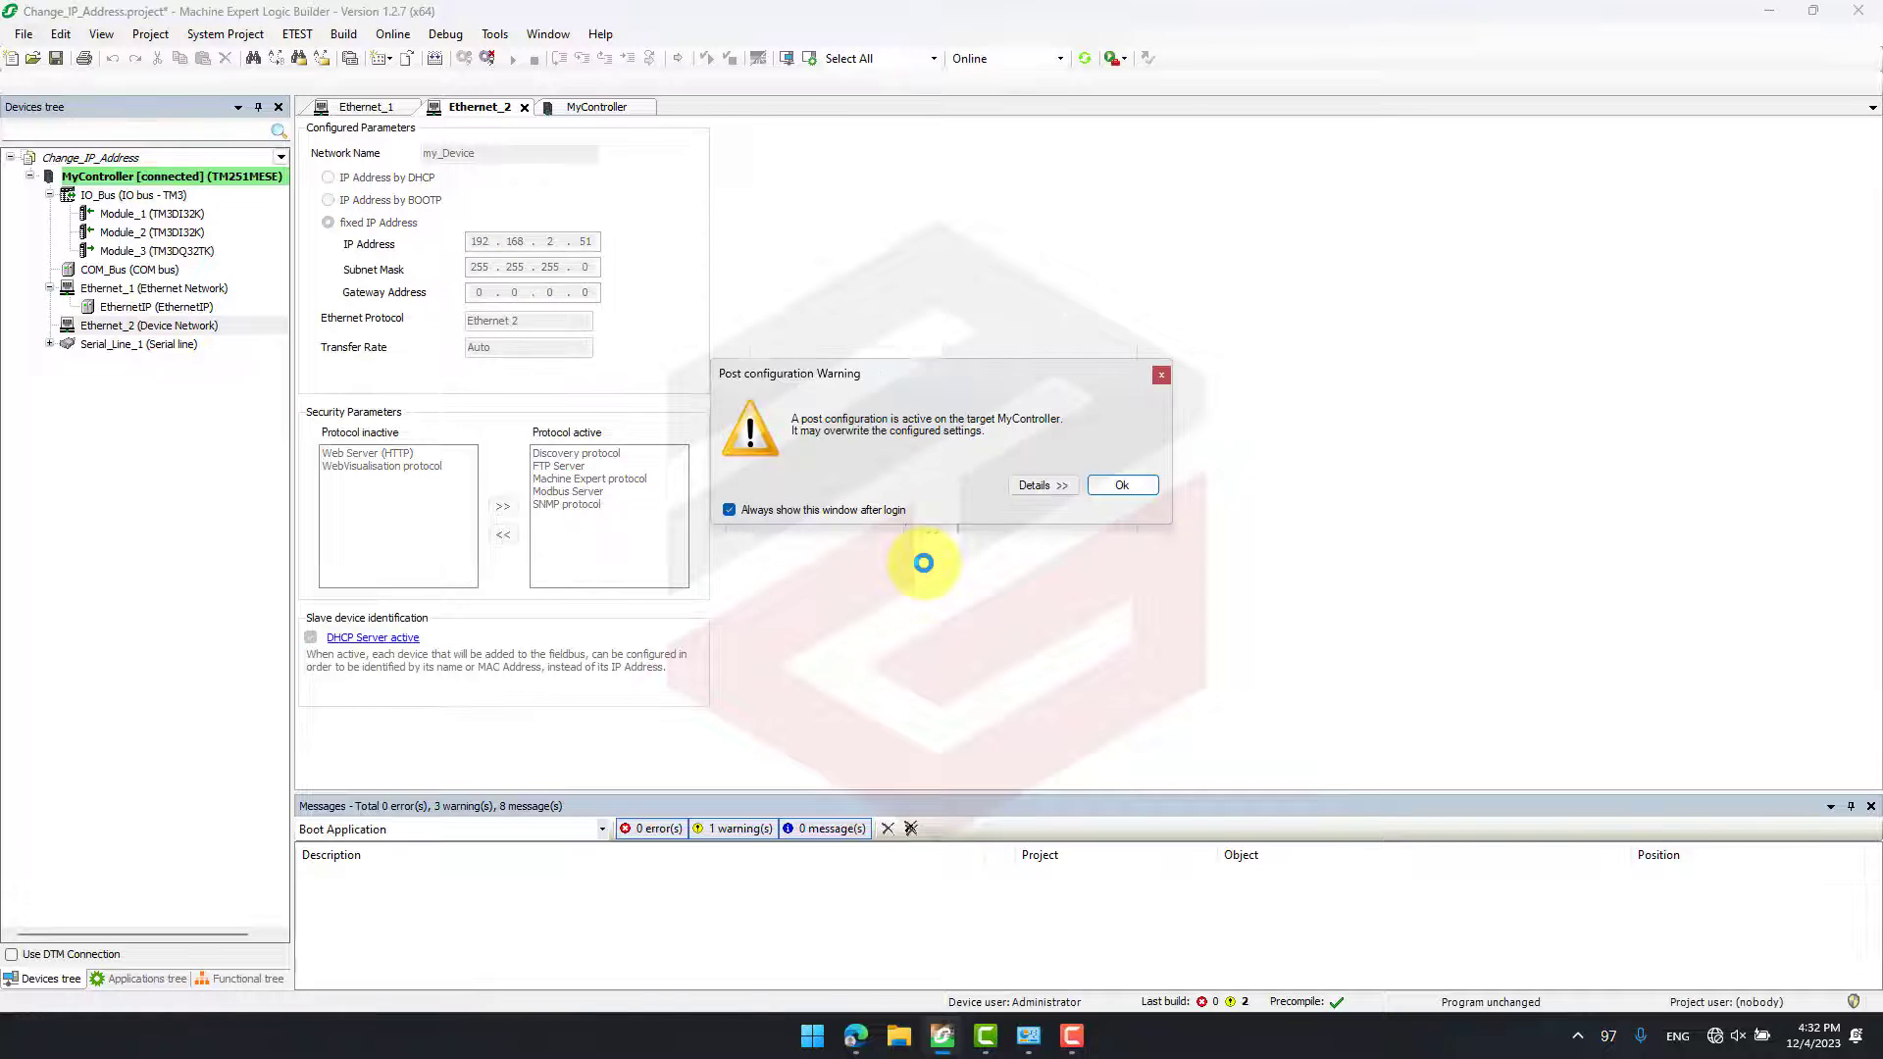
- Review which parameters the active post configuration overrides on MyController, and dismiss the notice
click(1035, 487)
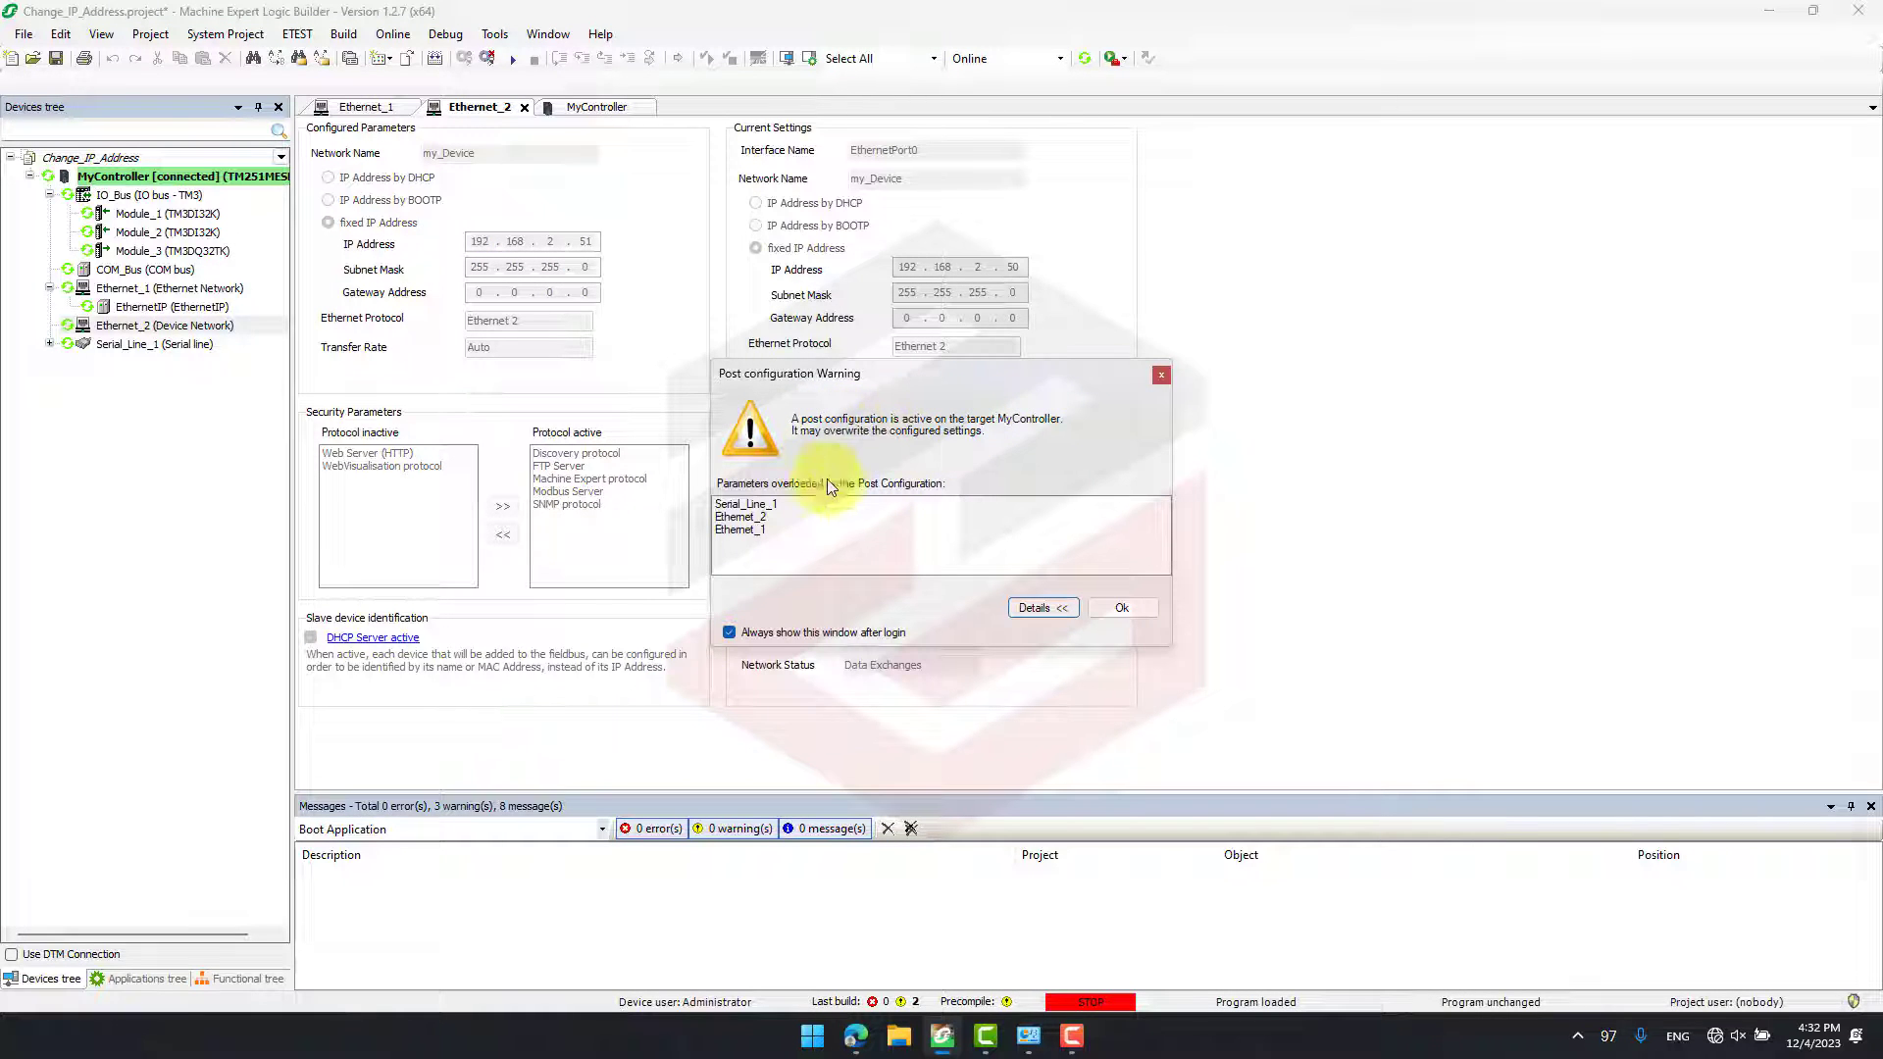
click(1052, 606)
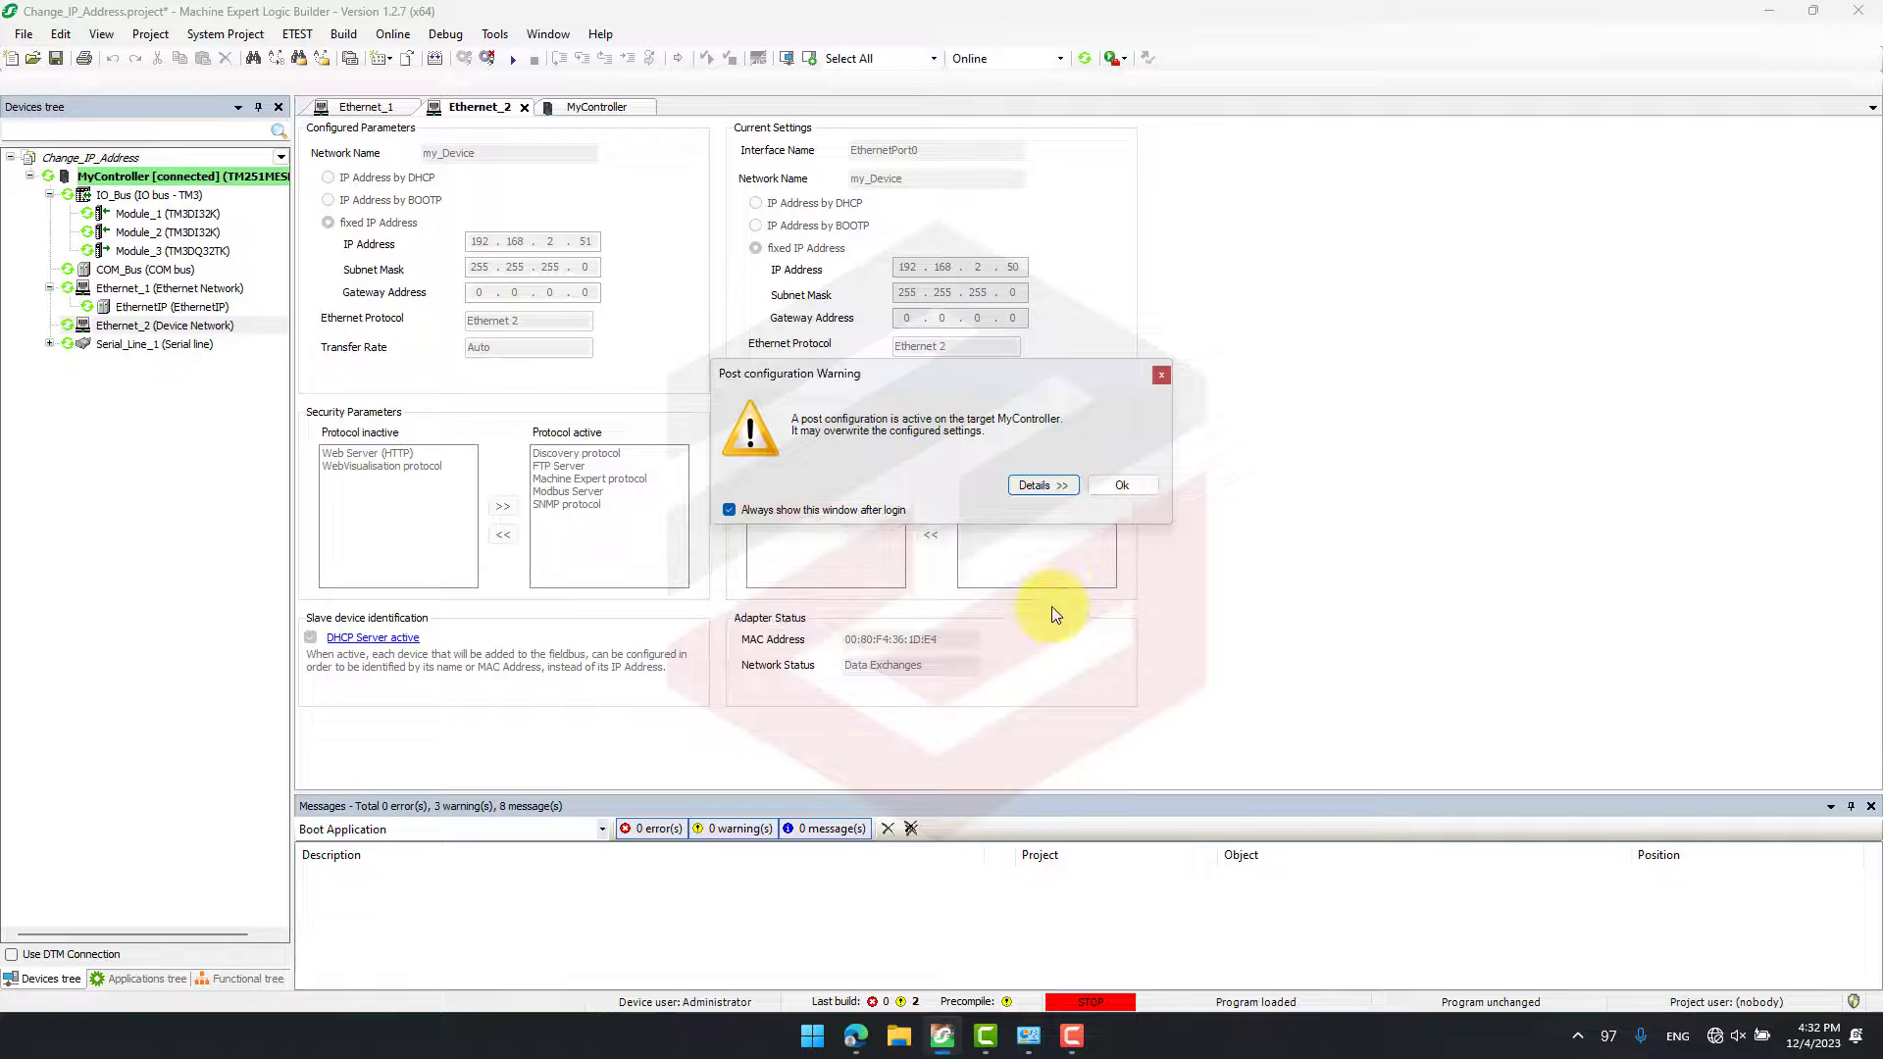
click(1047, 489)
click(1124, 608)
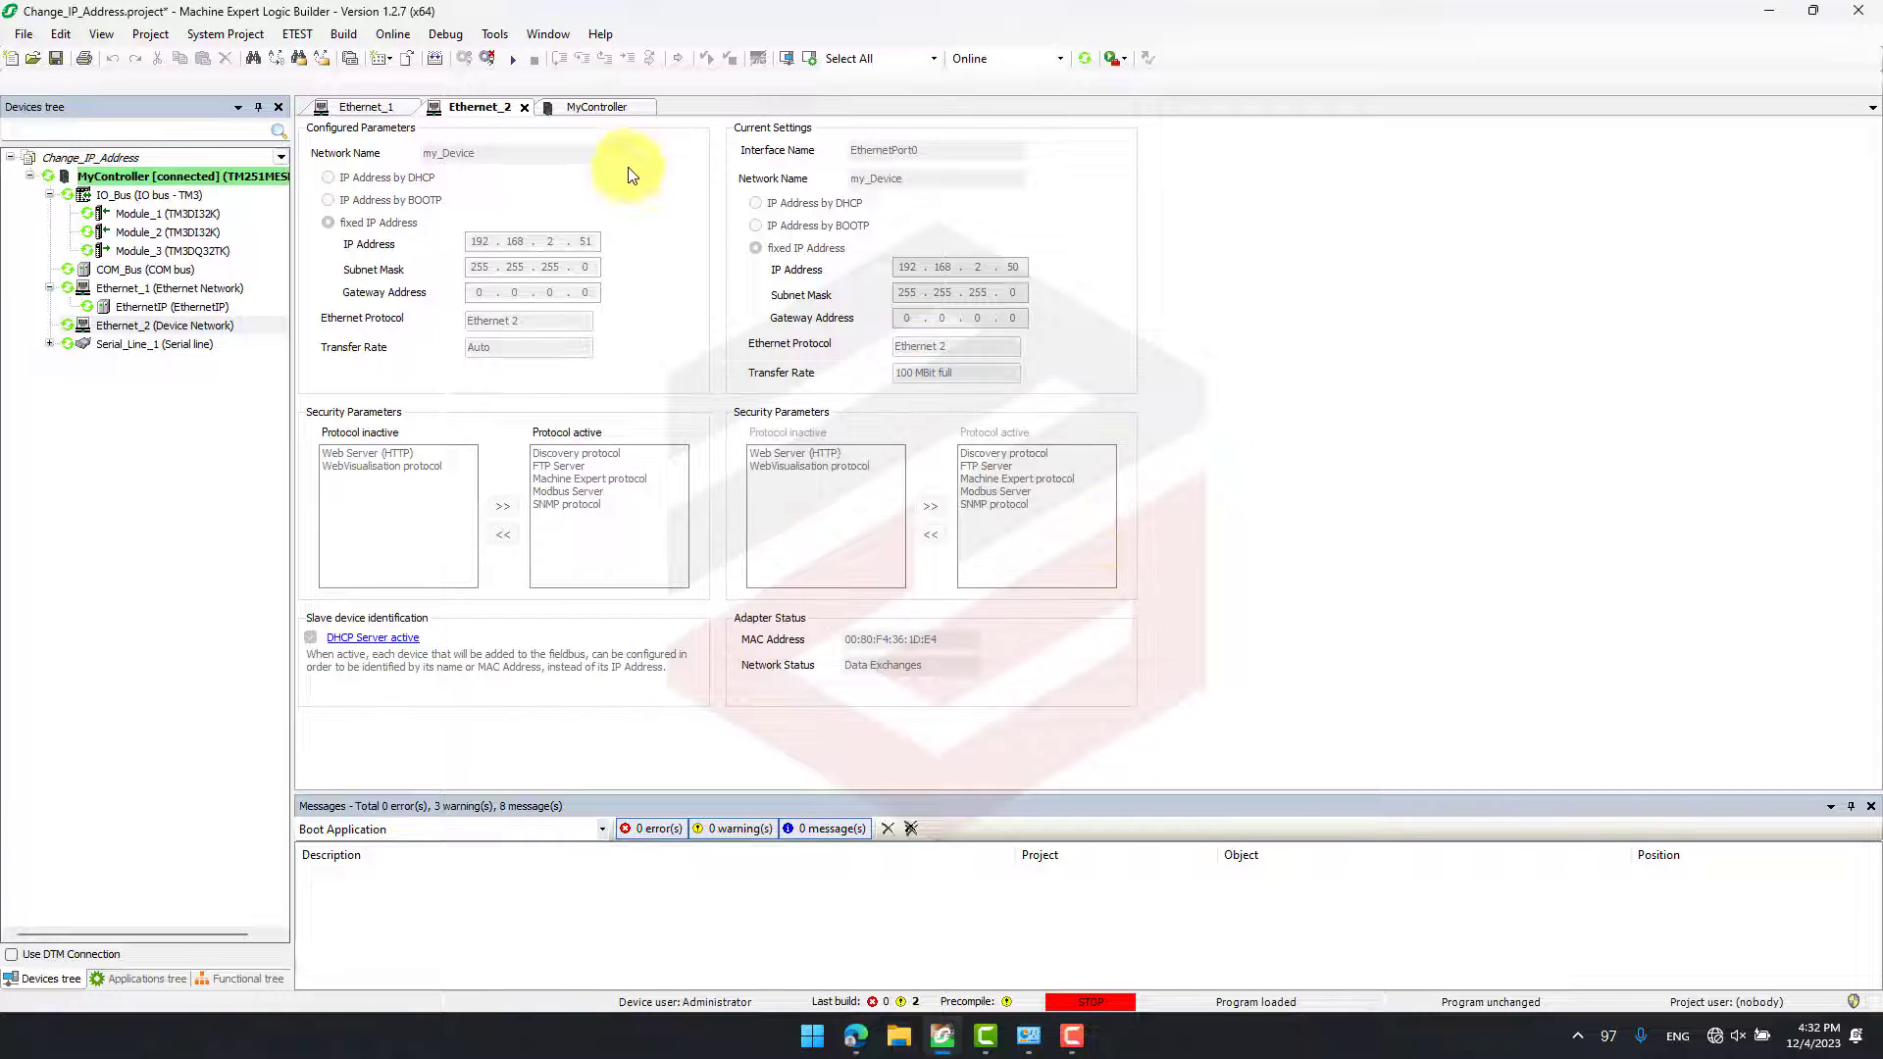
- Start the controller application and check the configured and current IP settings of Ethernet_1
click(514, 61)
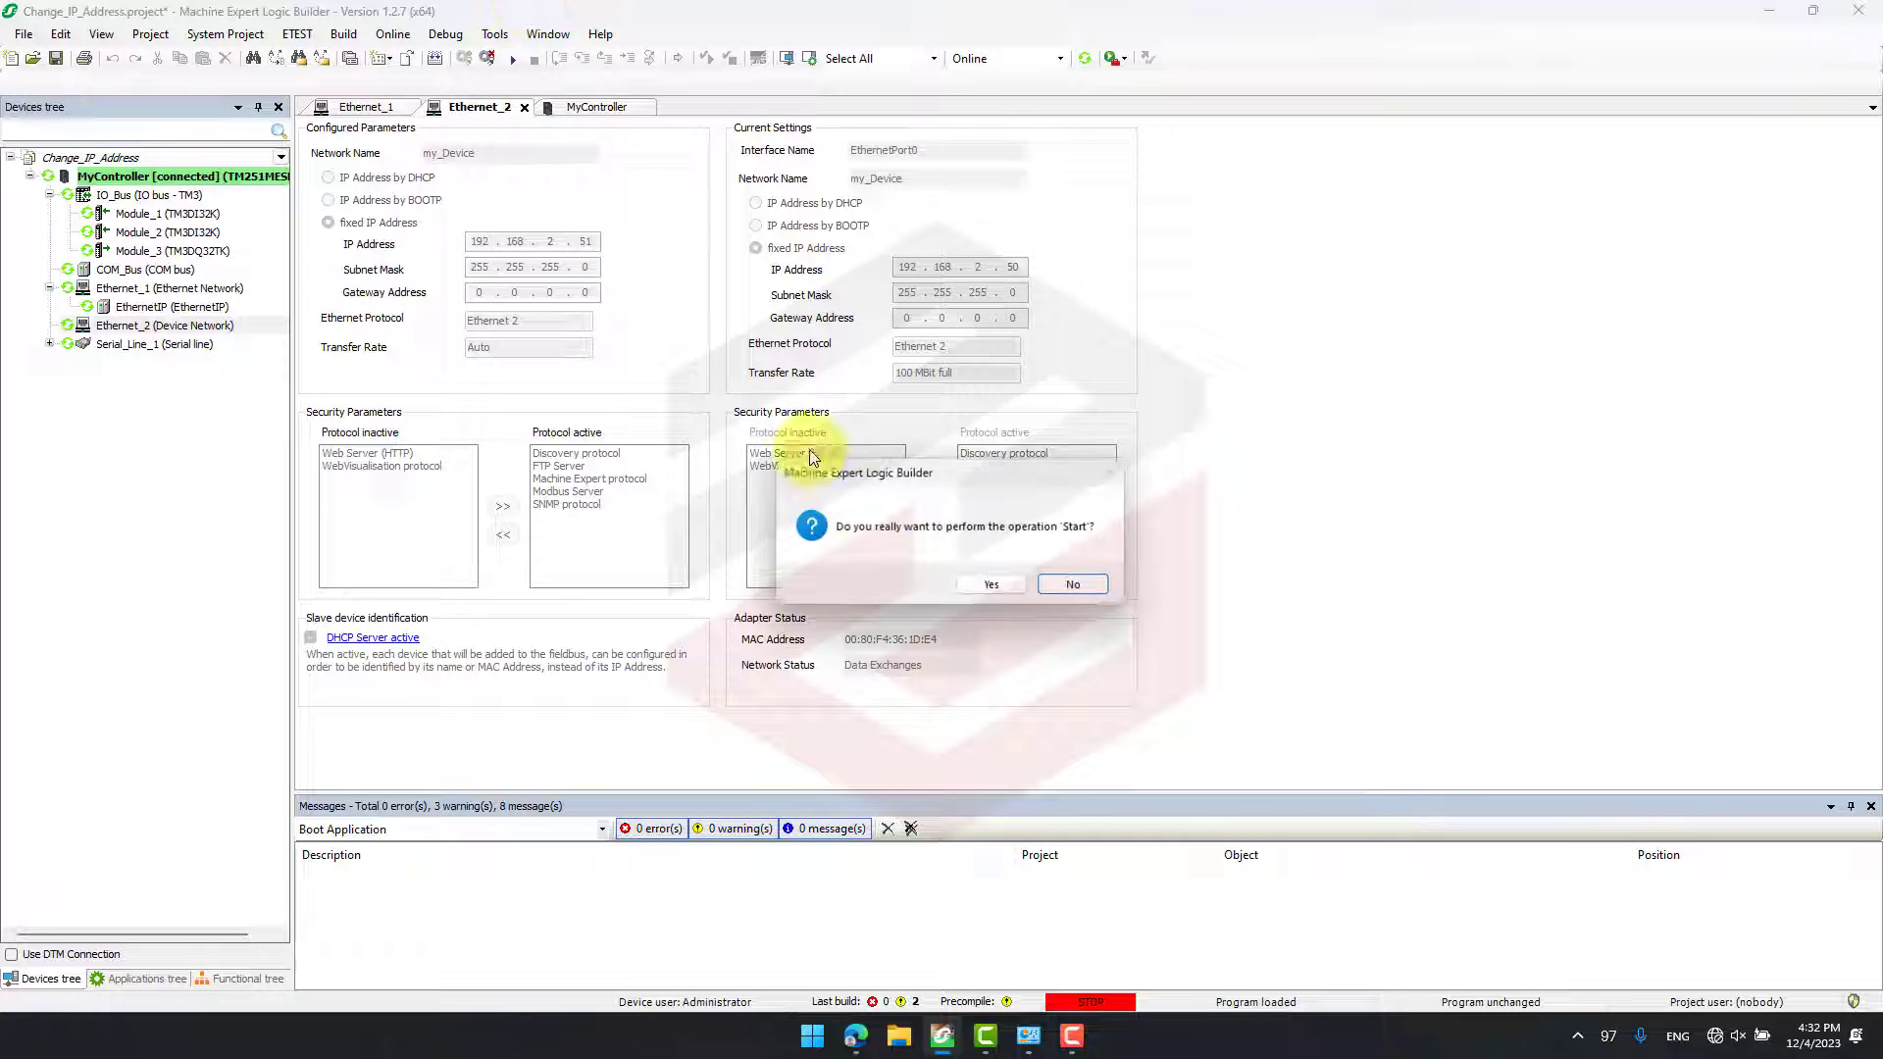
click(967, 581)
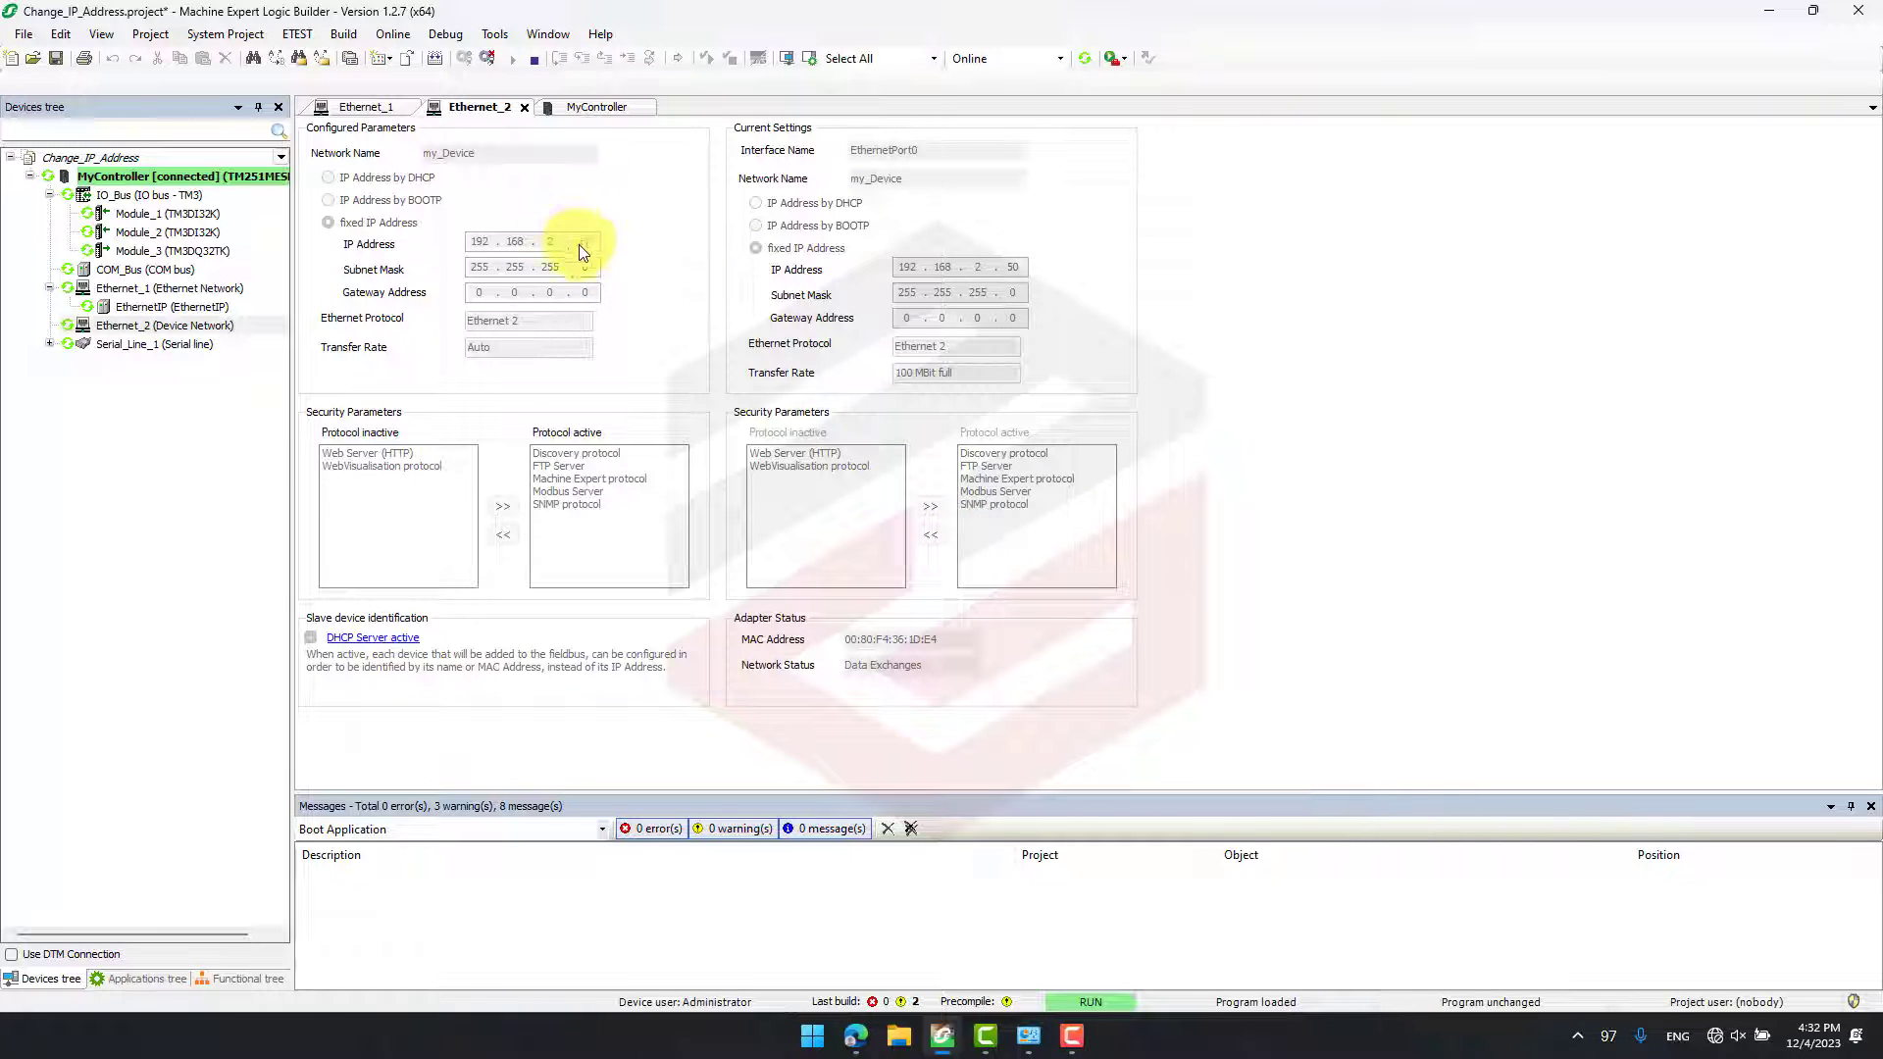
click(378, 108)
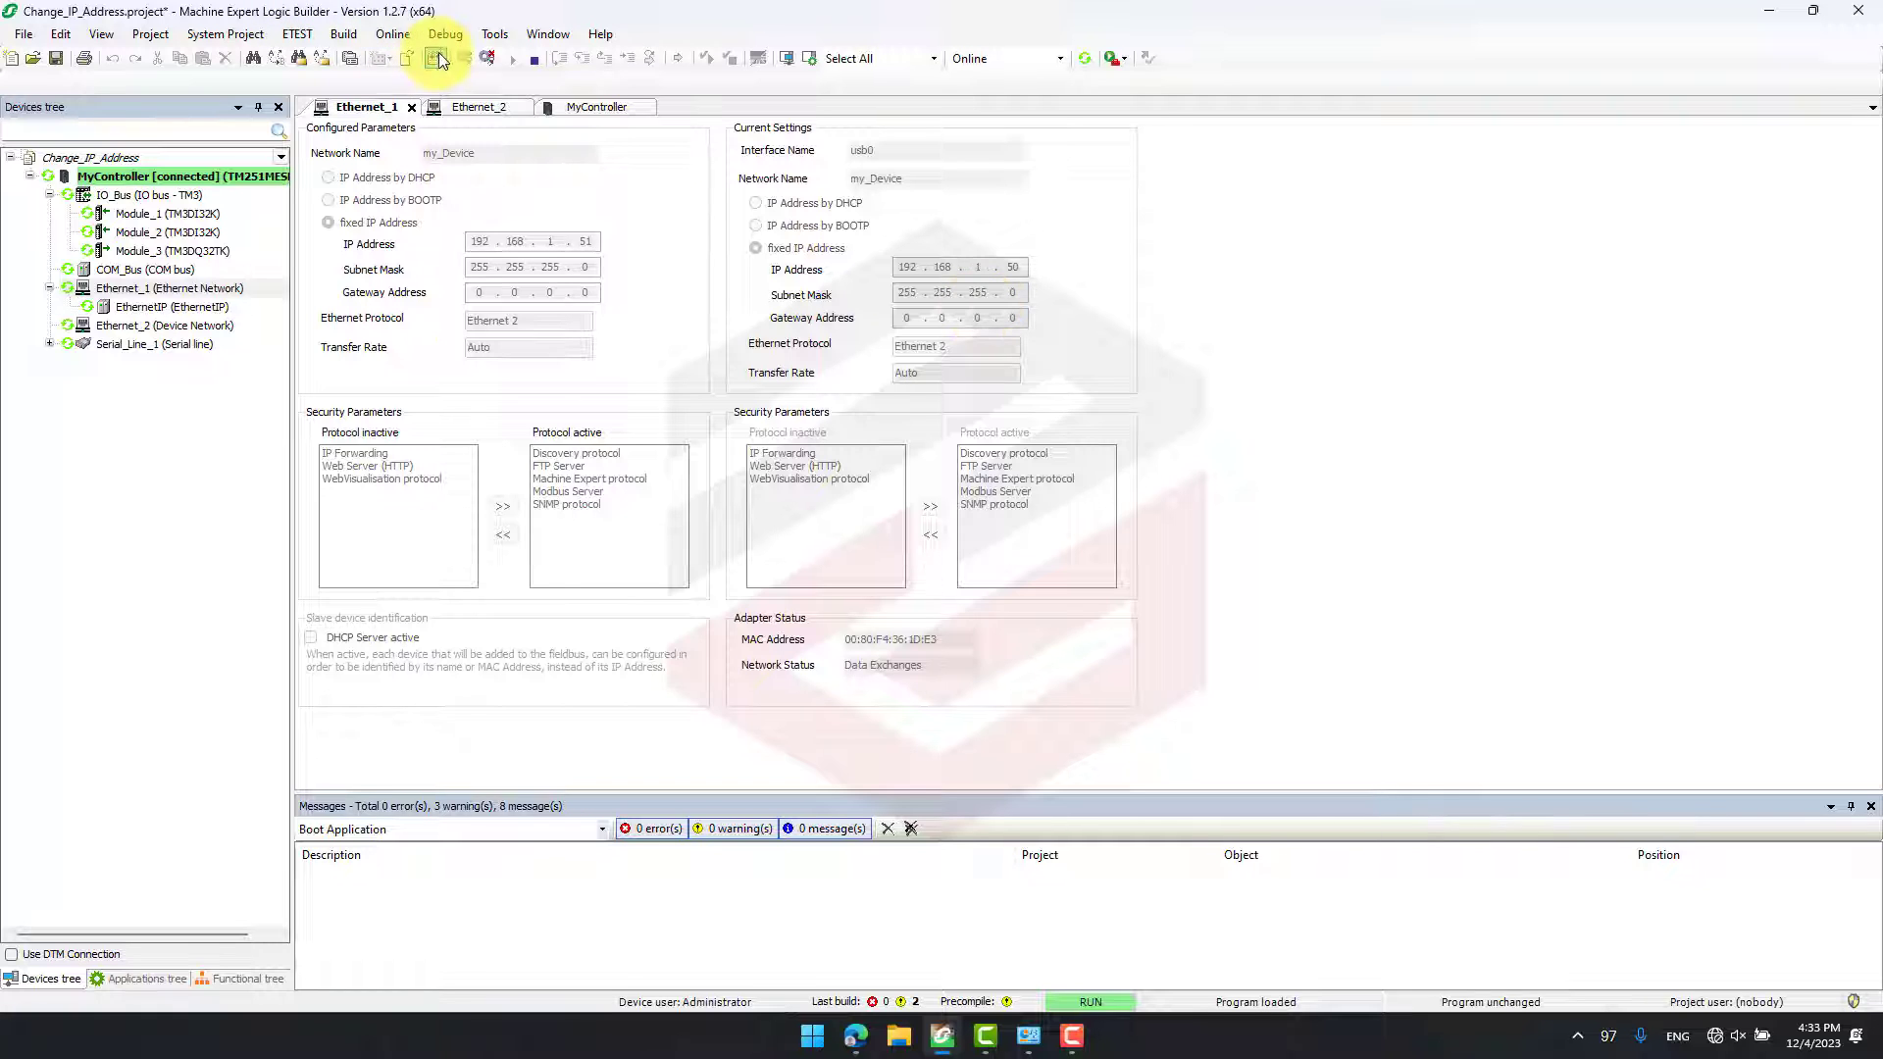
- Open the post configuration of MyController for editing
click(390, 35)
click(344, 34)
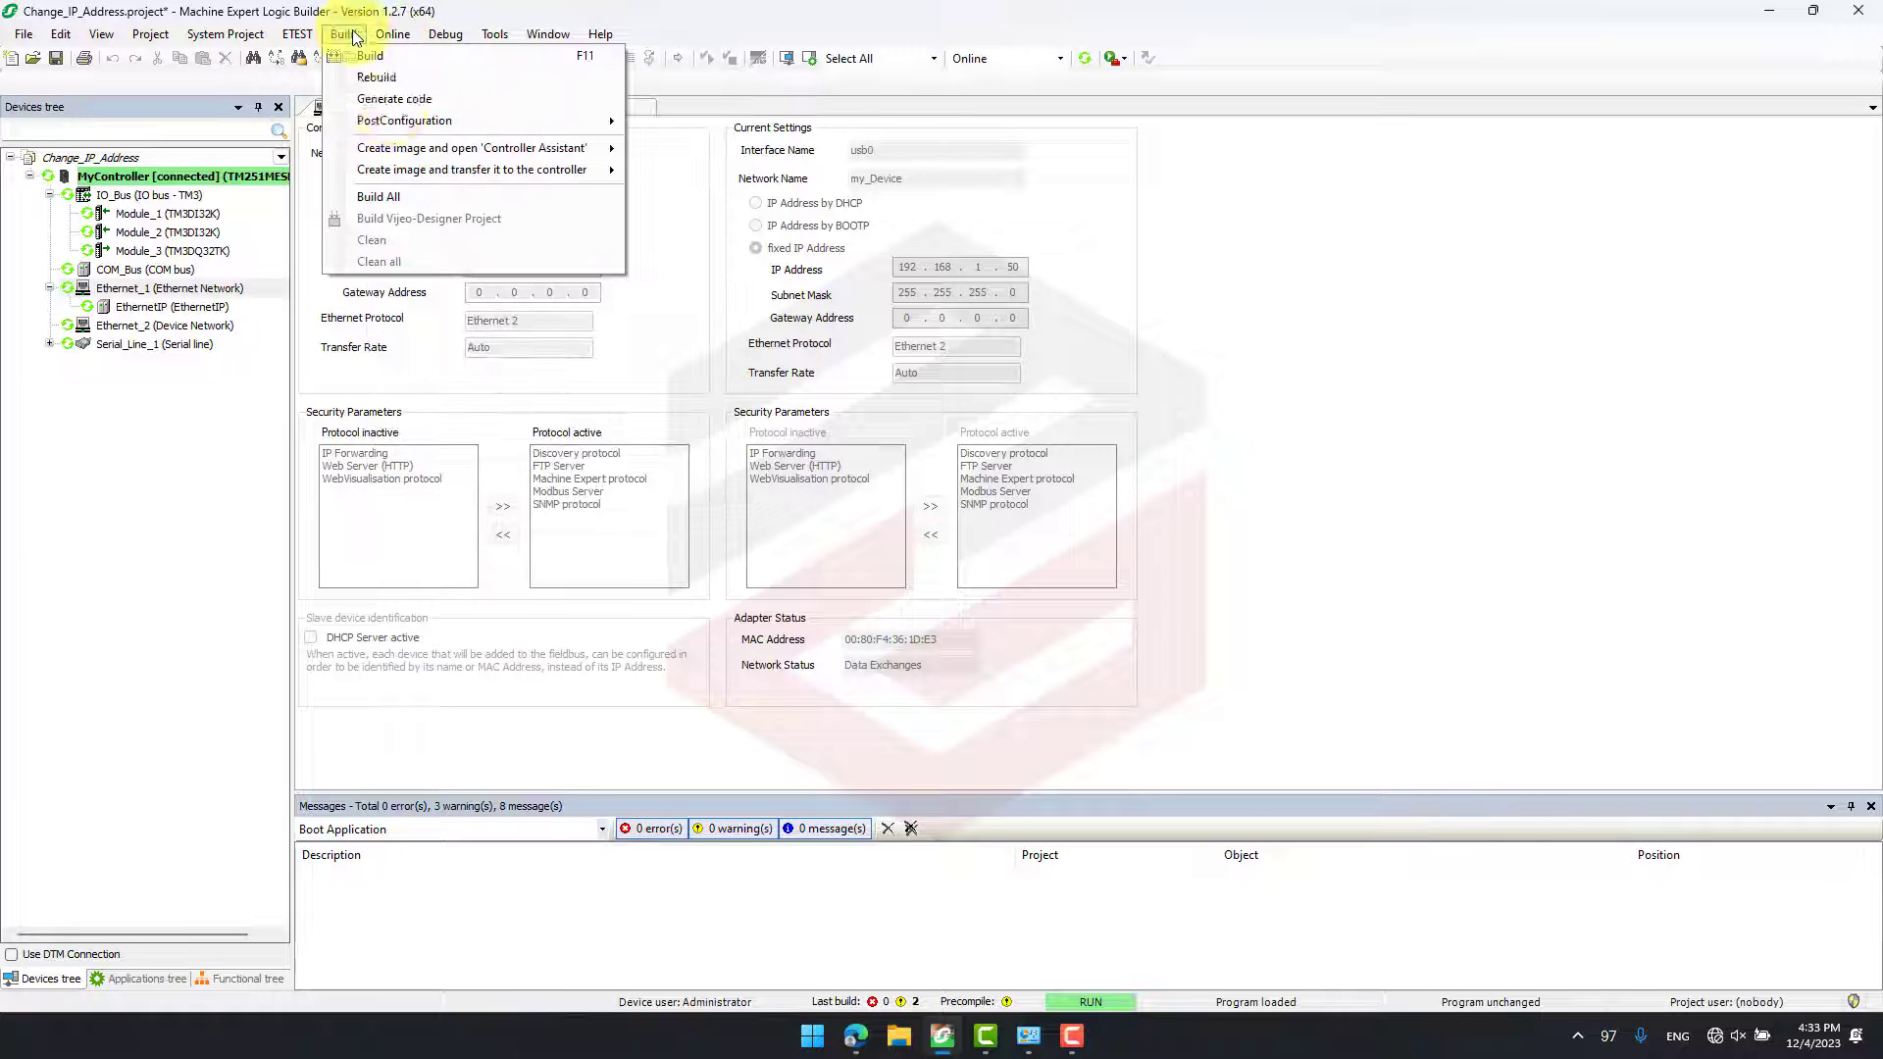
mouse_move(402, 122)
click(651, 139)
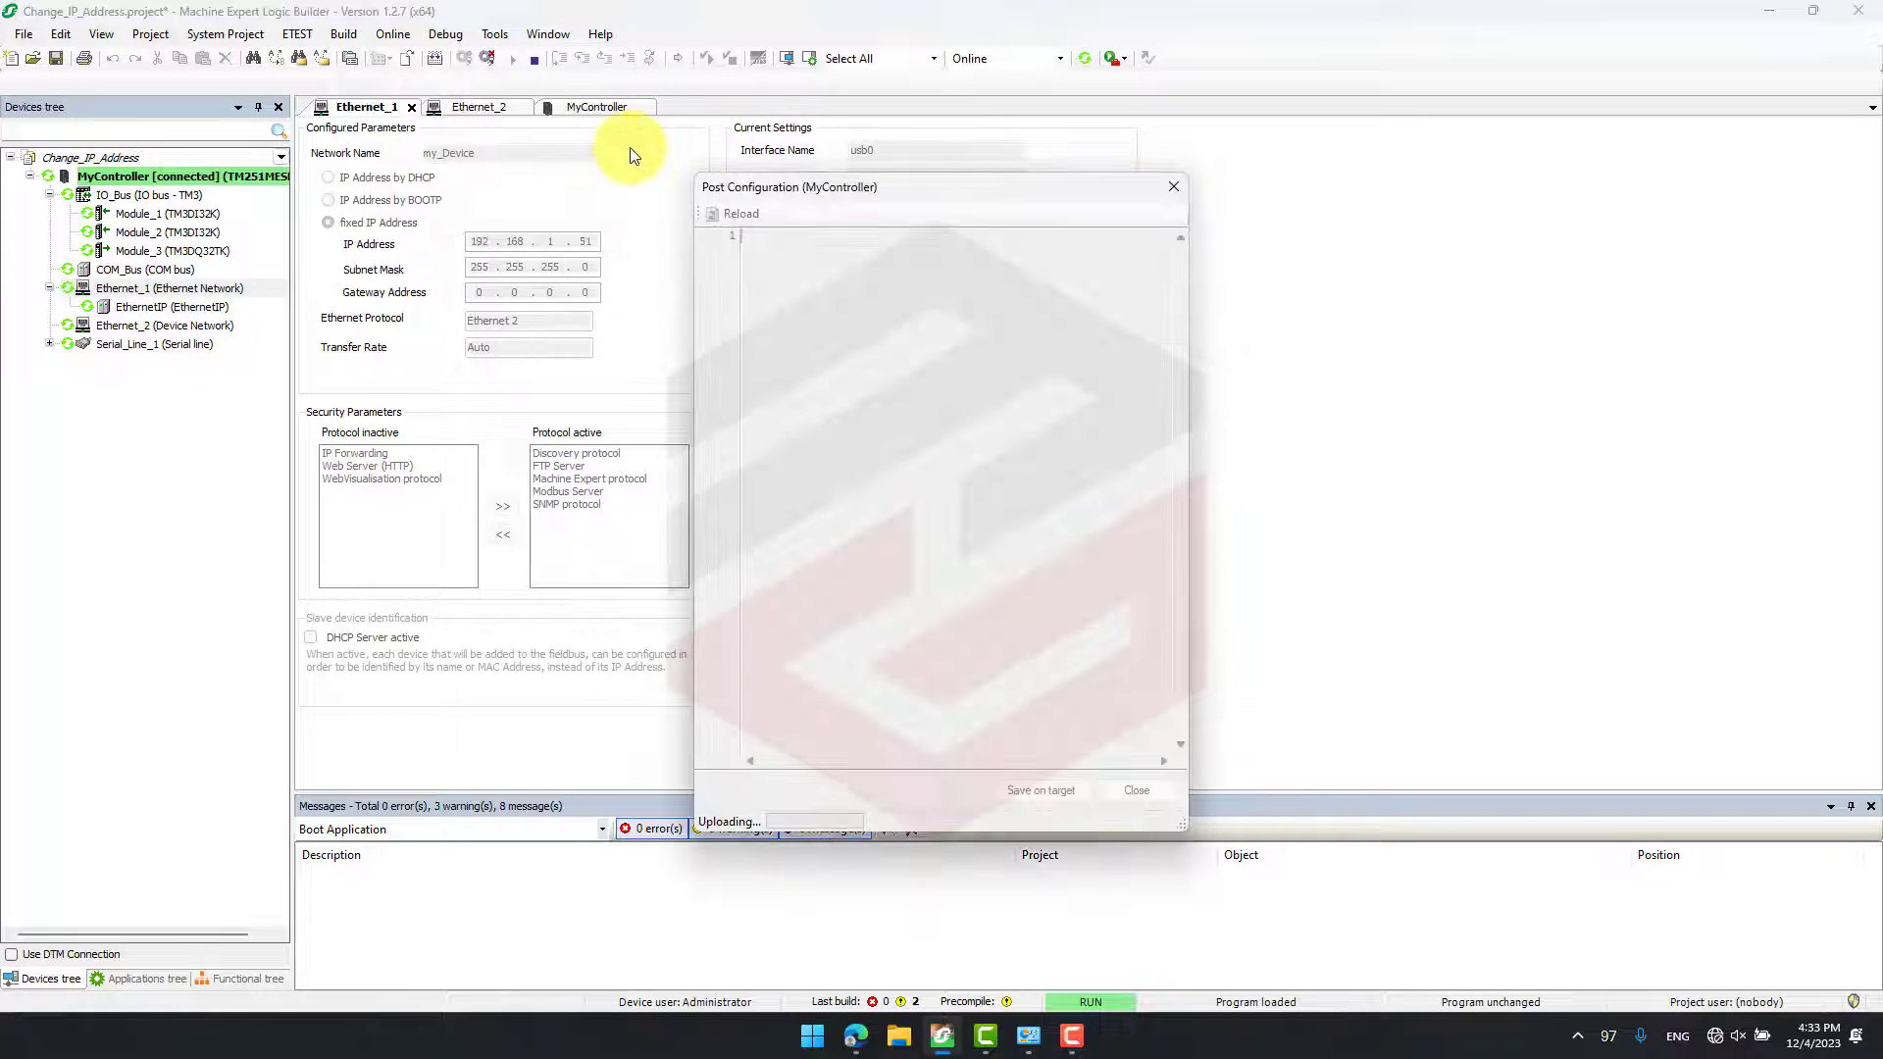
- Set the post configuration's IP address to 192, 168, 1, 51 for Ethernet_1 and 192, 168, 2, 51 for Ethernet_2
drag(1187, 827, 1438, 855)
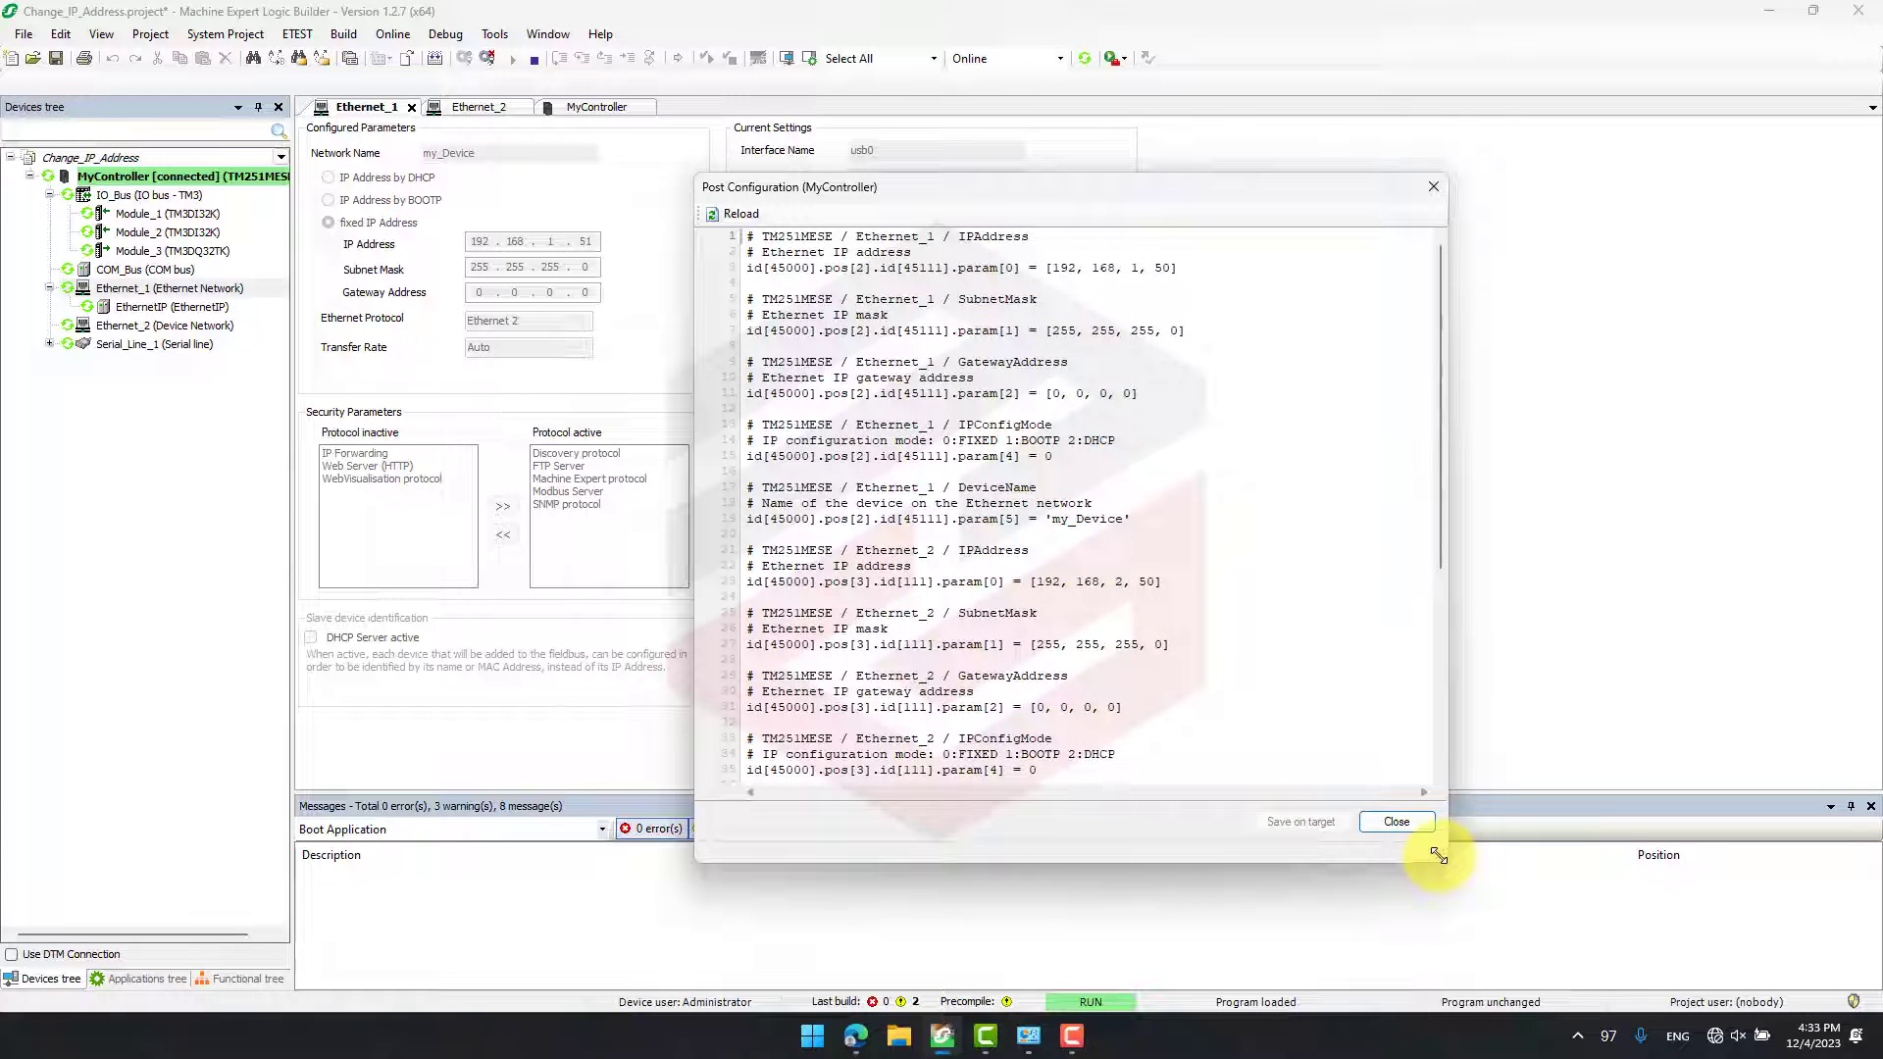
click(1167, 269)
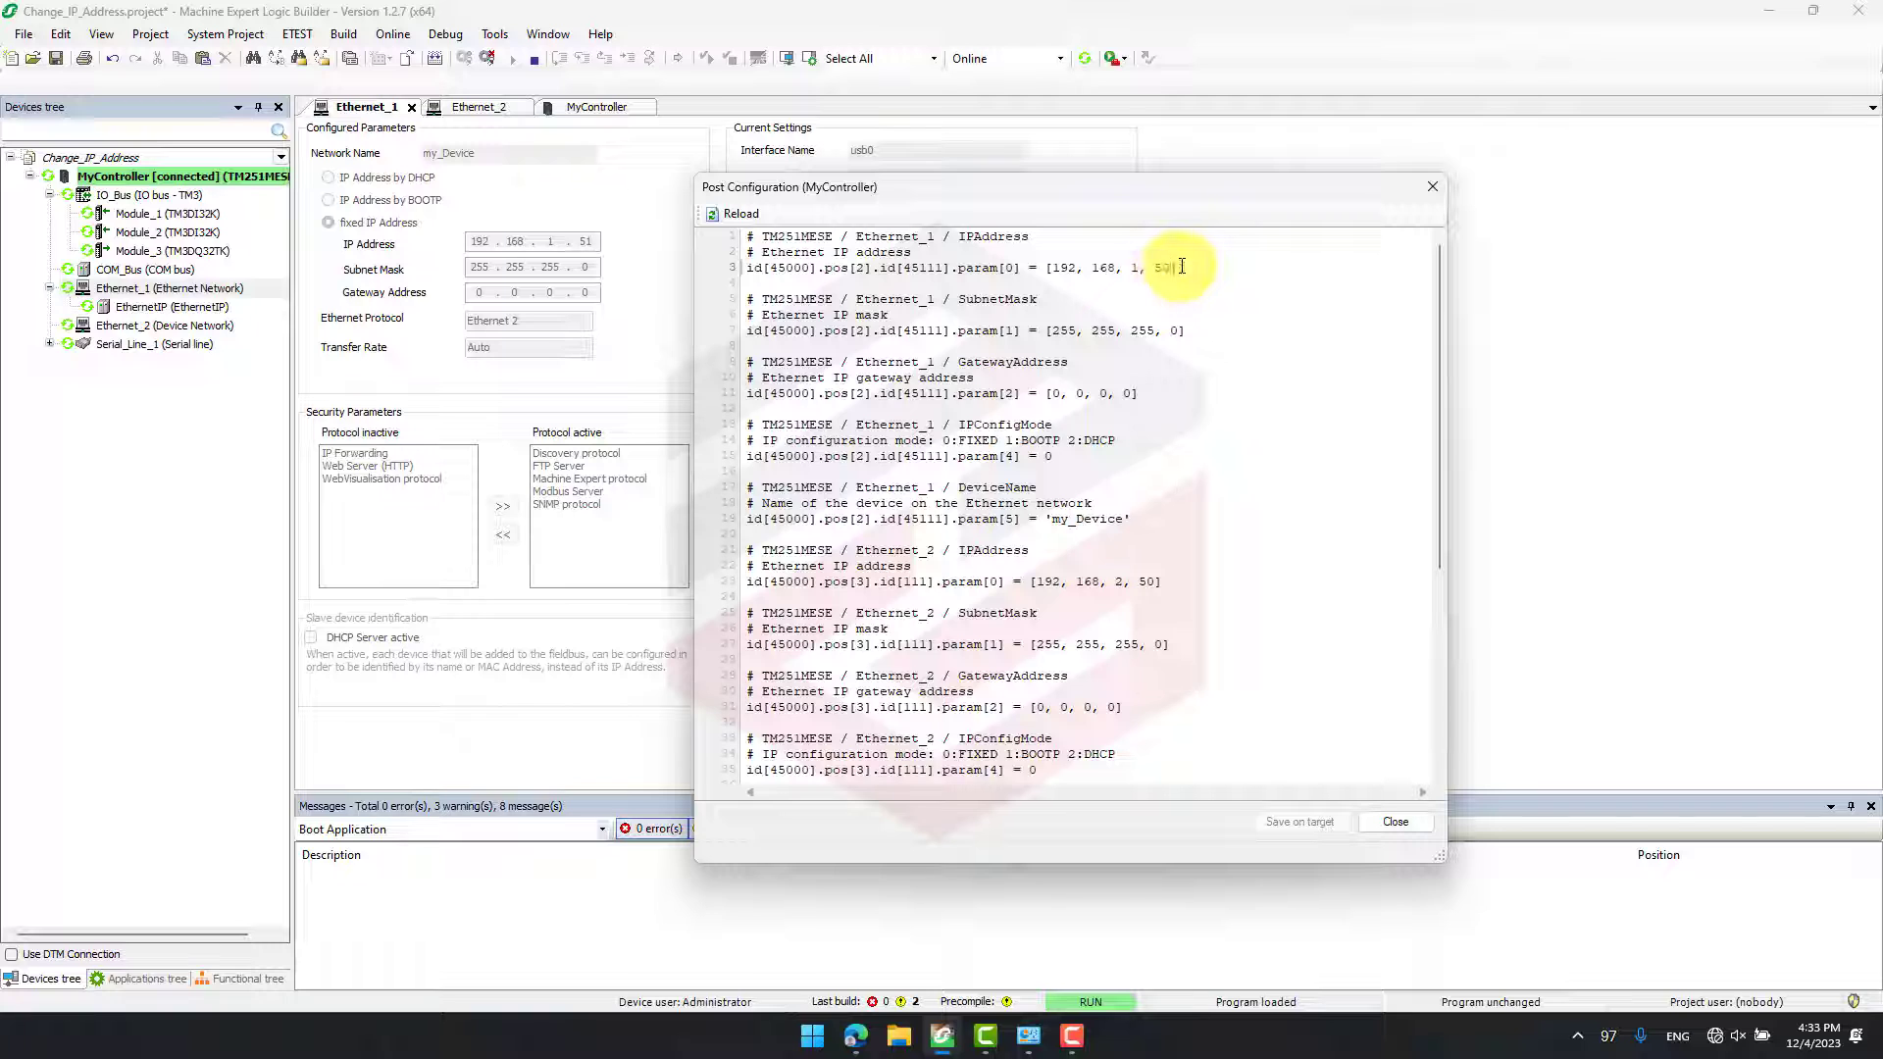
key(BackSpace)
text(1)
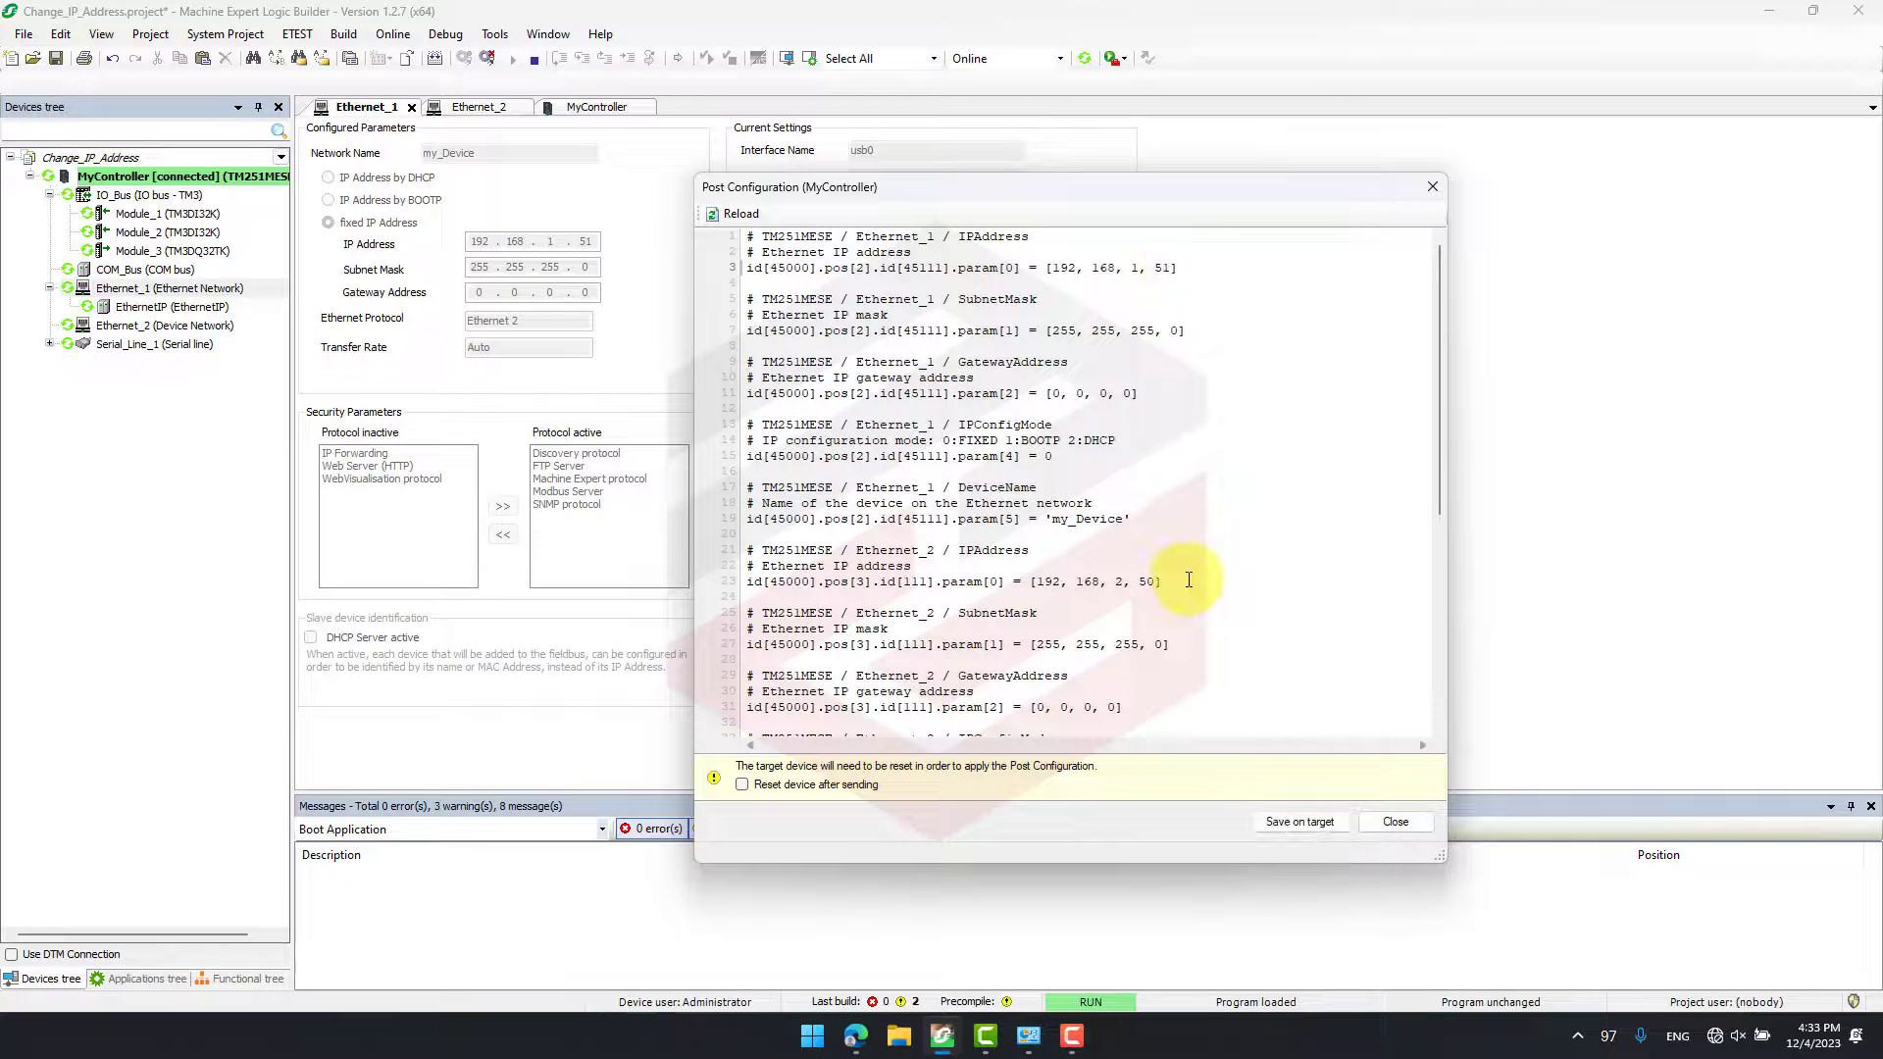
click(1158, 581)
key(BackSpace)
text(1)
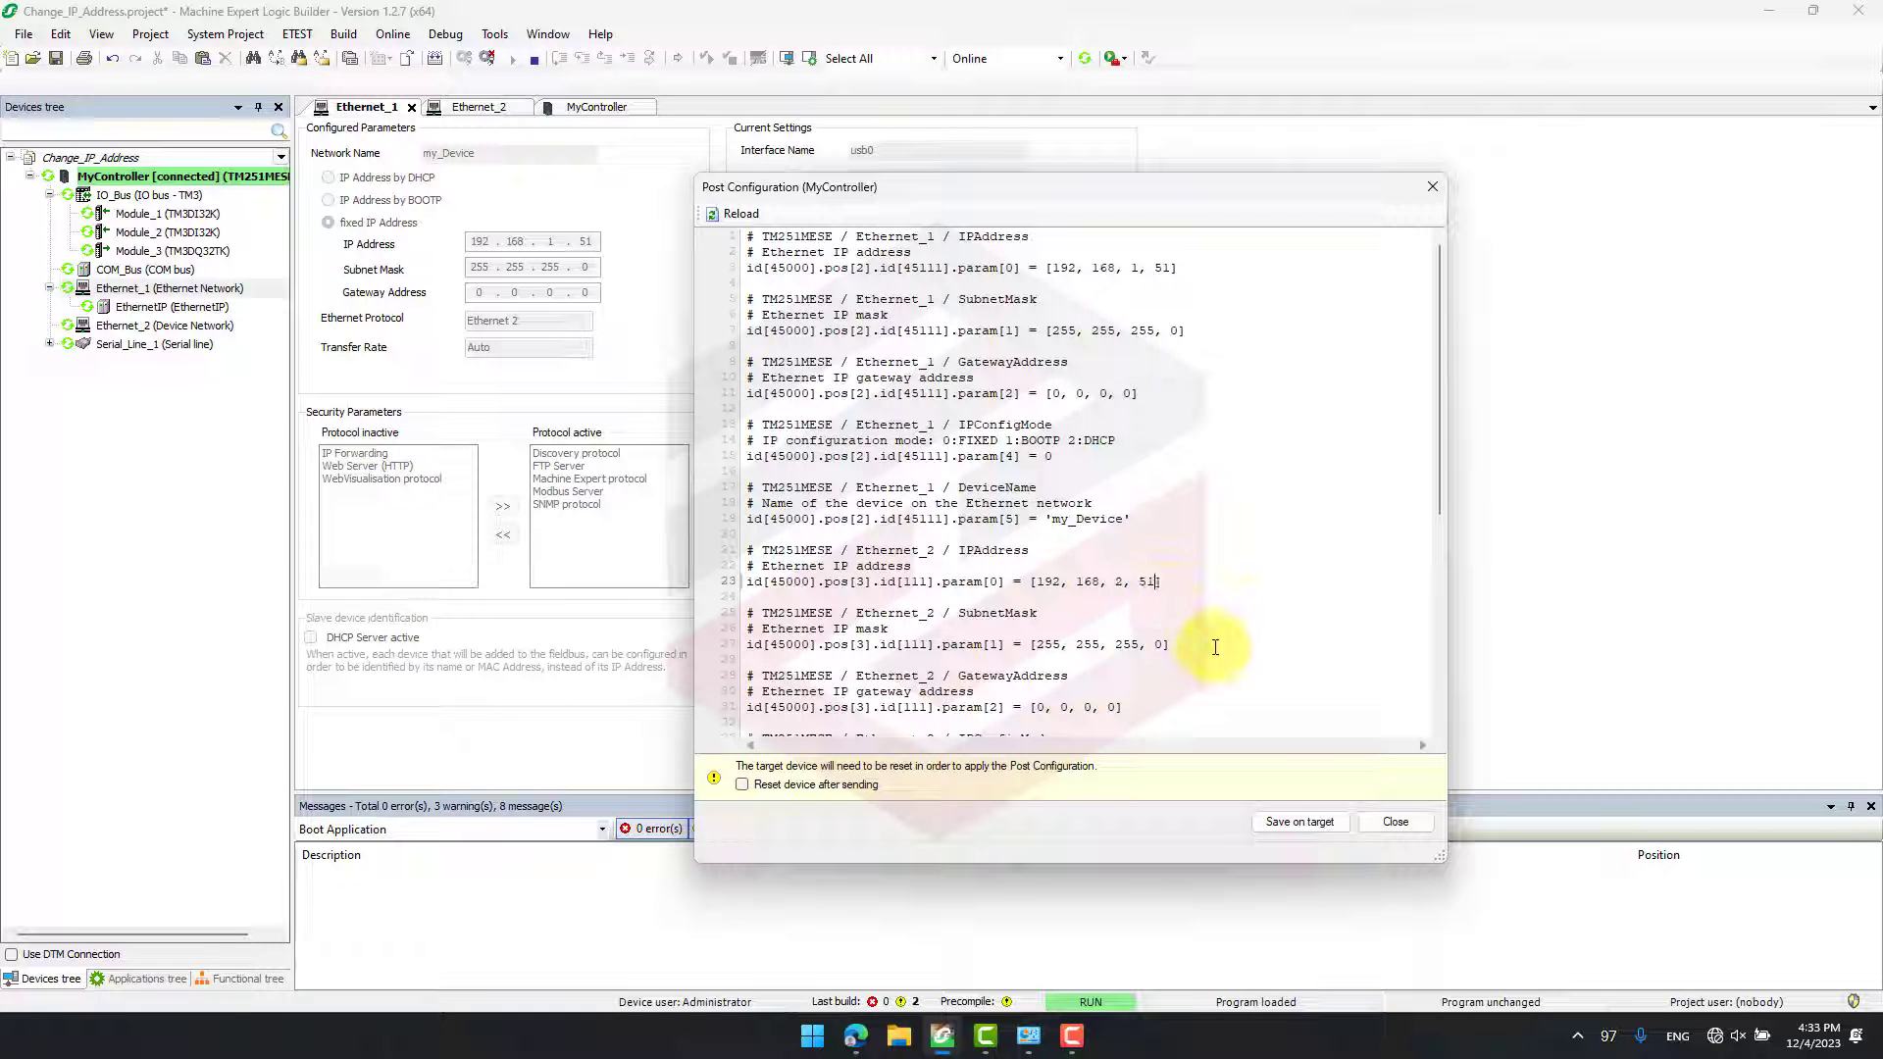
- Save the post configuration on the target with a device reset after sending, and close the post configuration editor
click(873, 784)
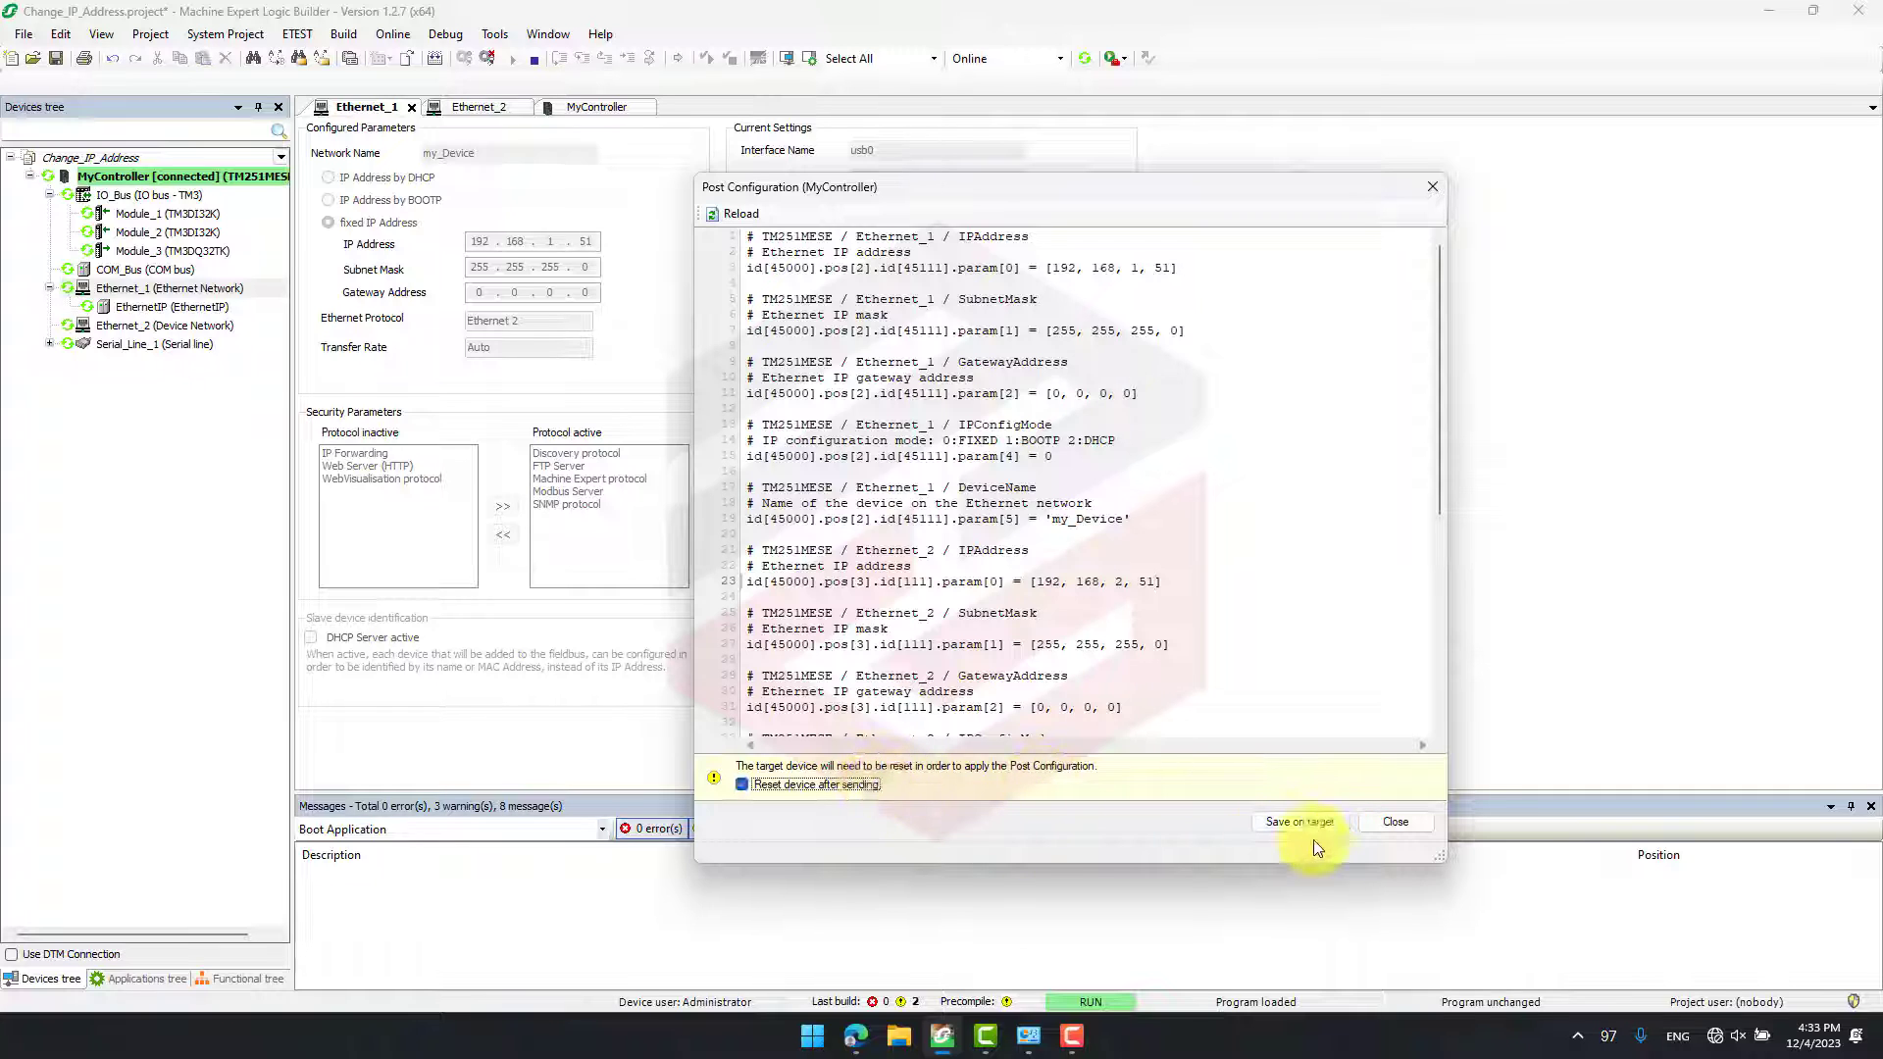
click(1340, 822)
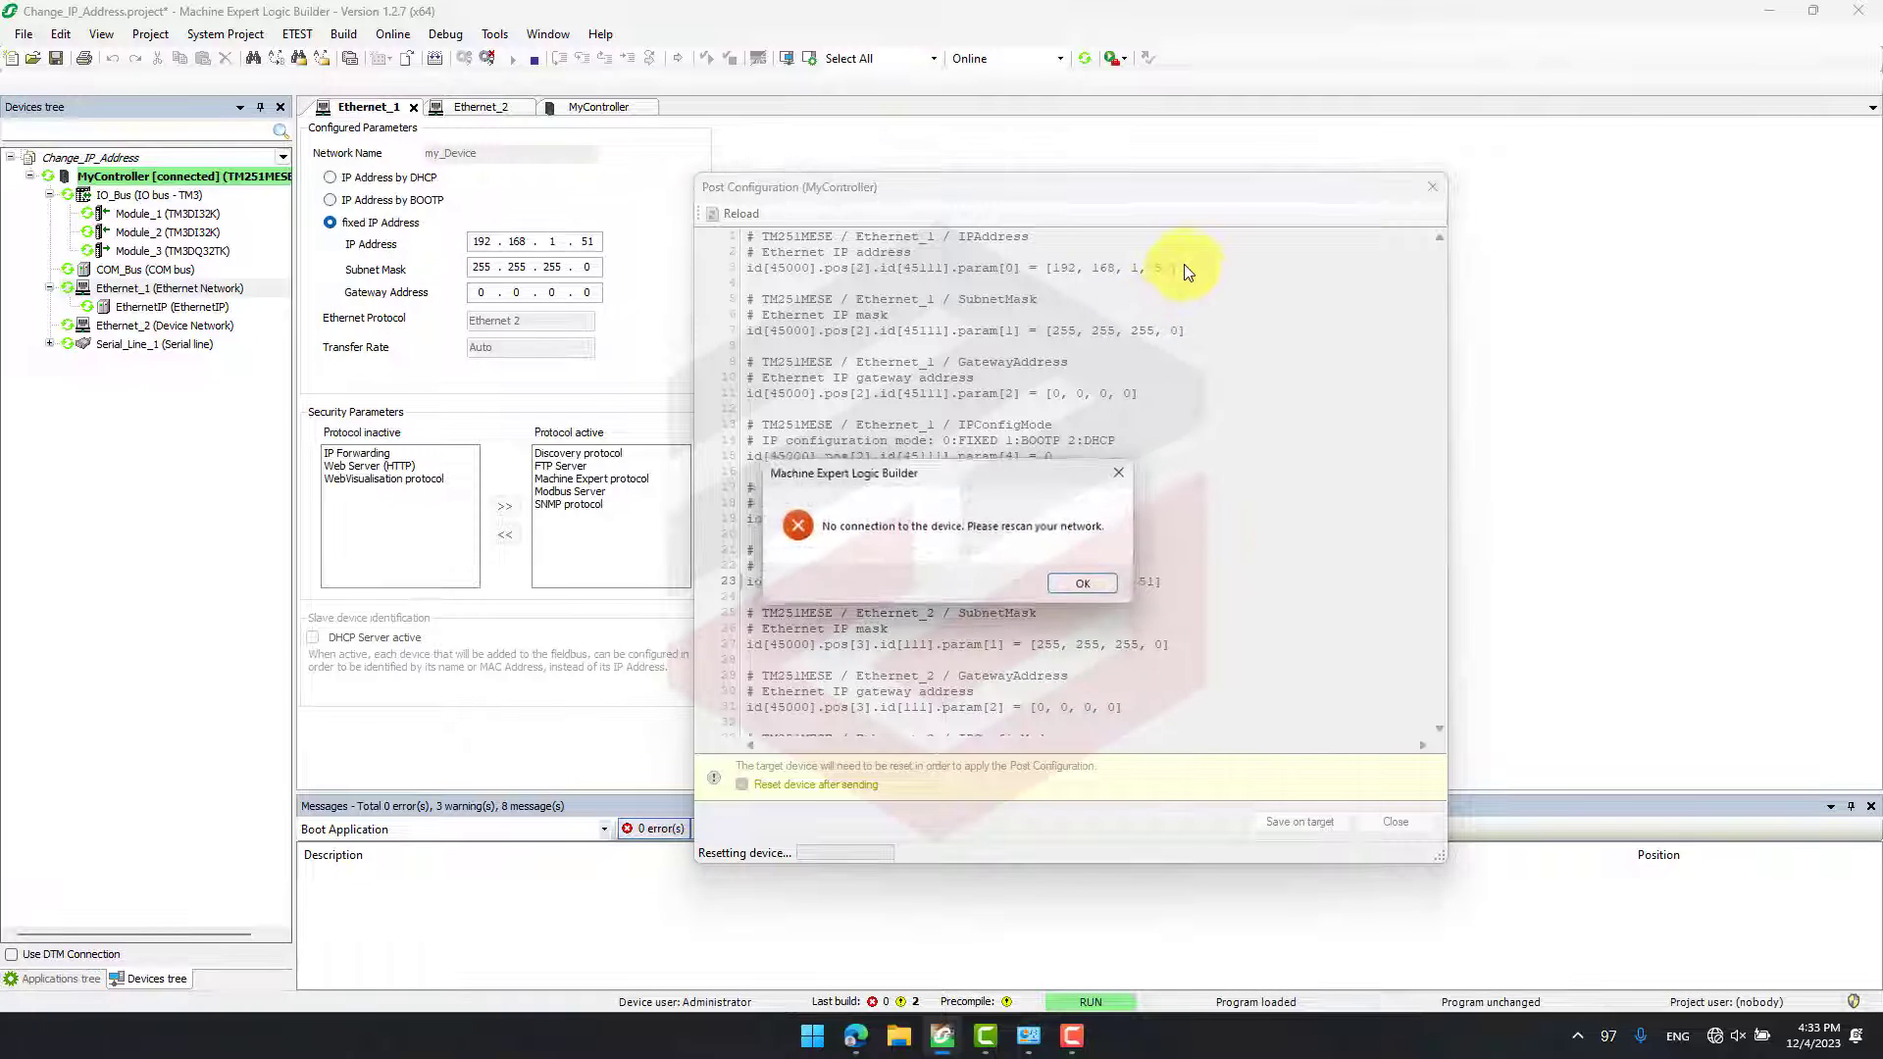
click(1079, 584)
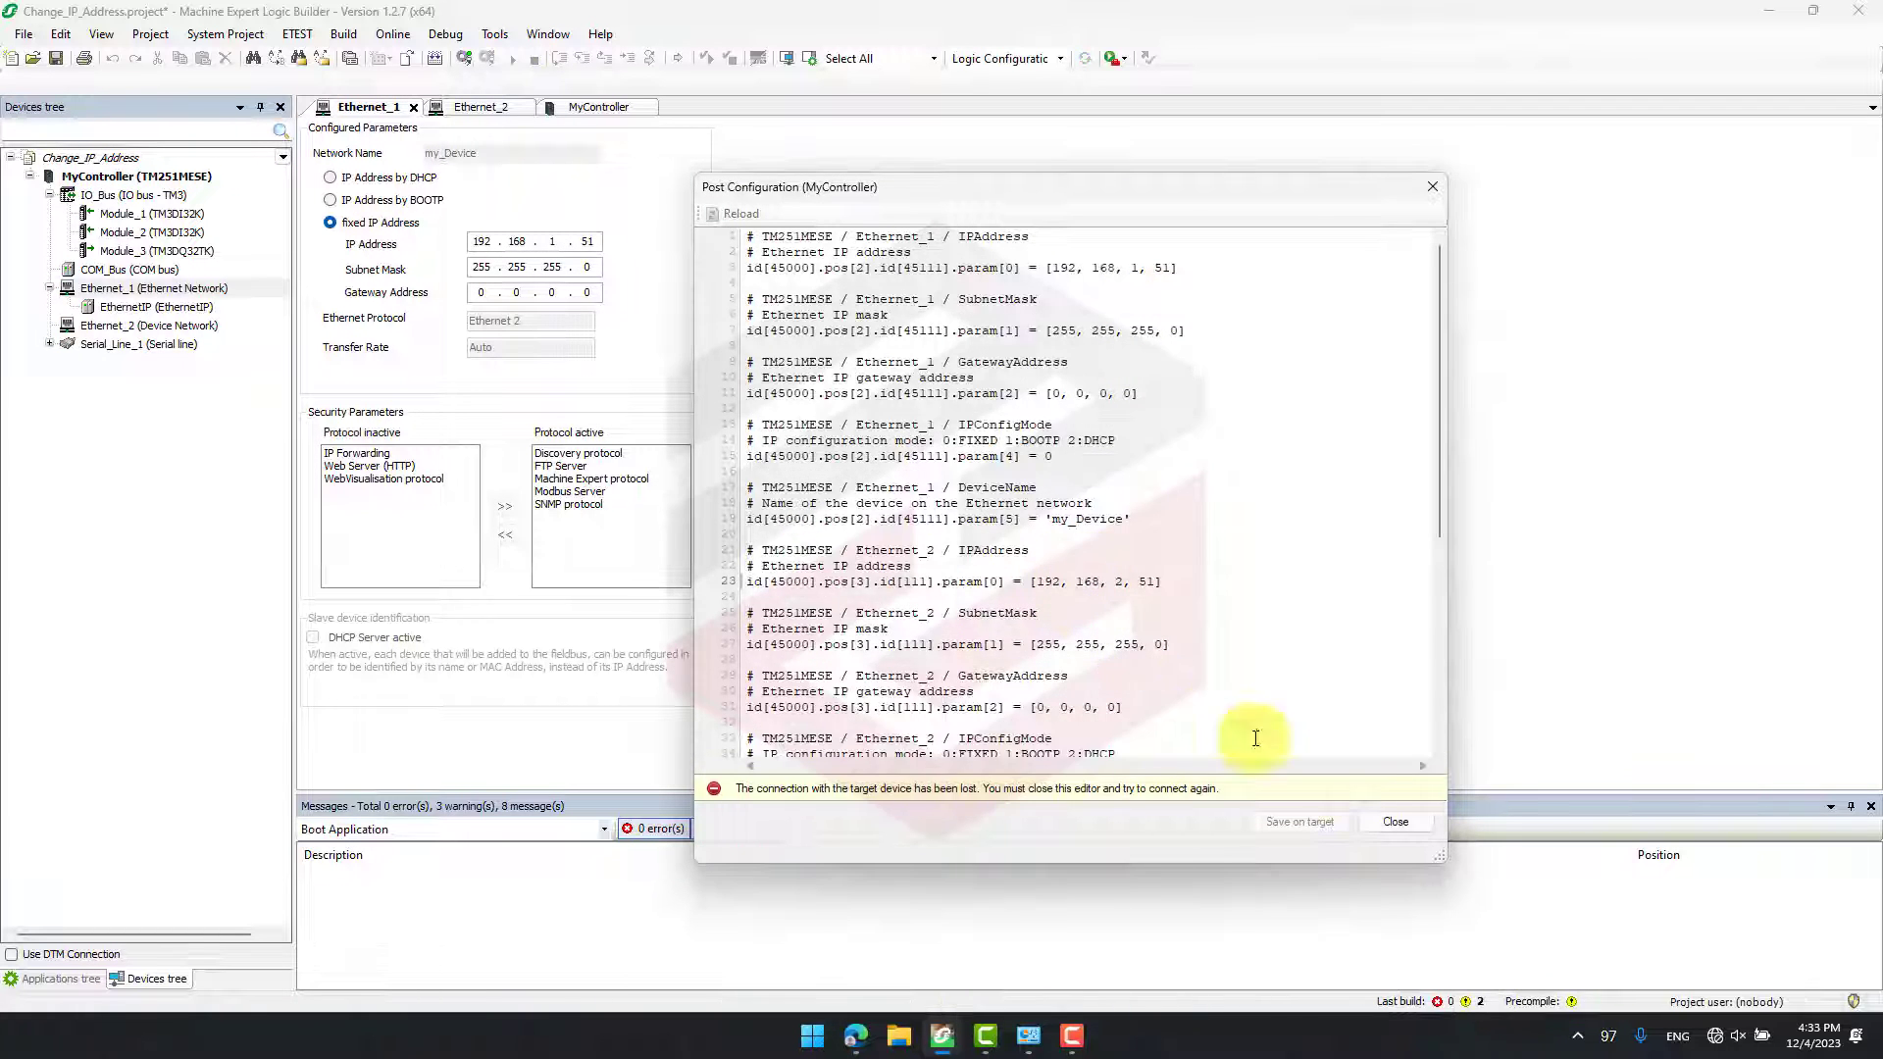
click(1409, 827)
- Log back in to MyController, accepting the safety warning, and review which parameters its post configuration overrides
click(469, 63)
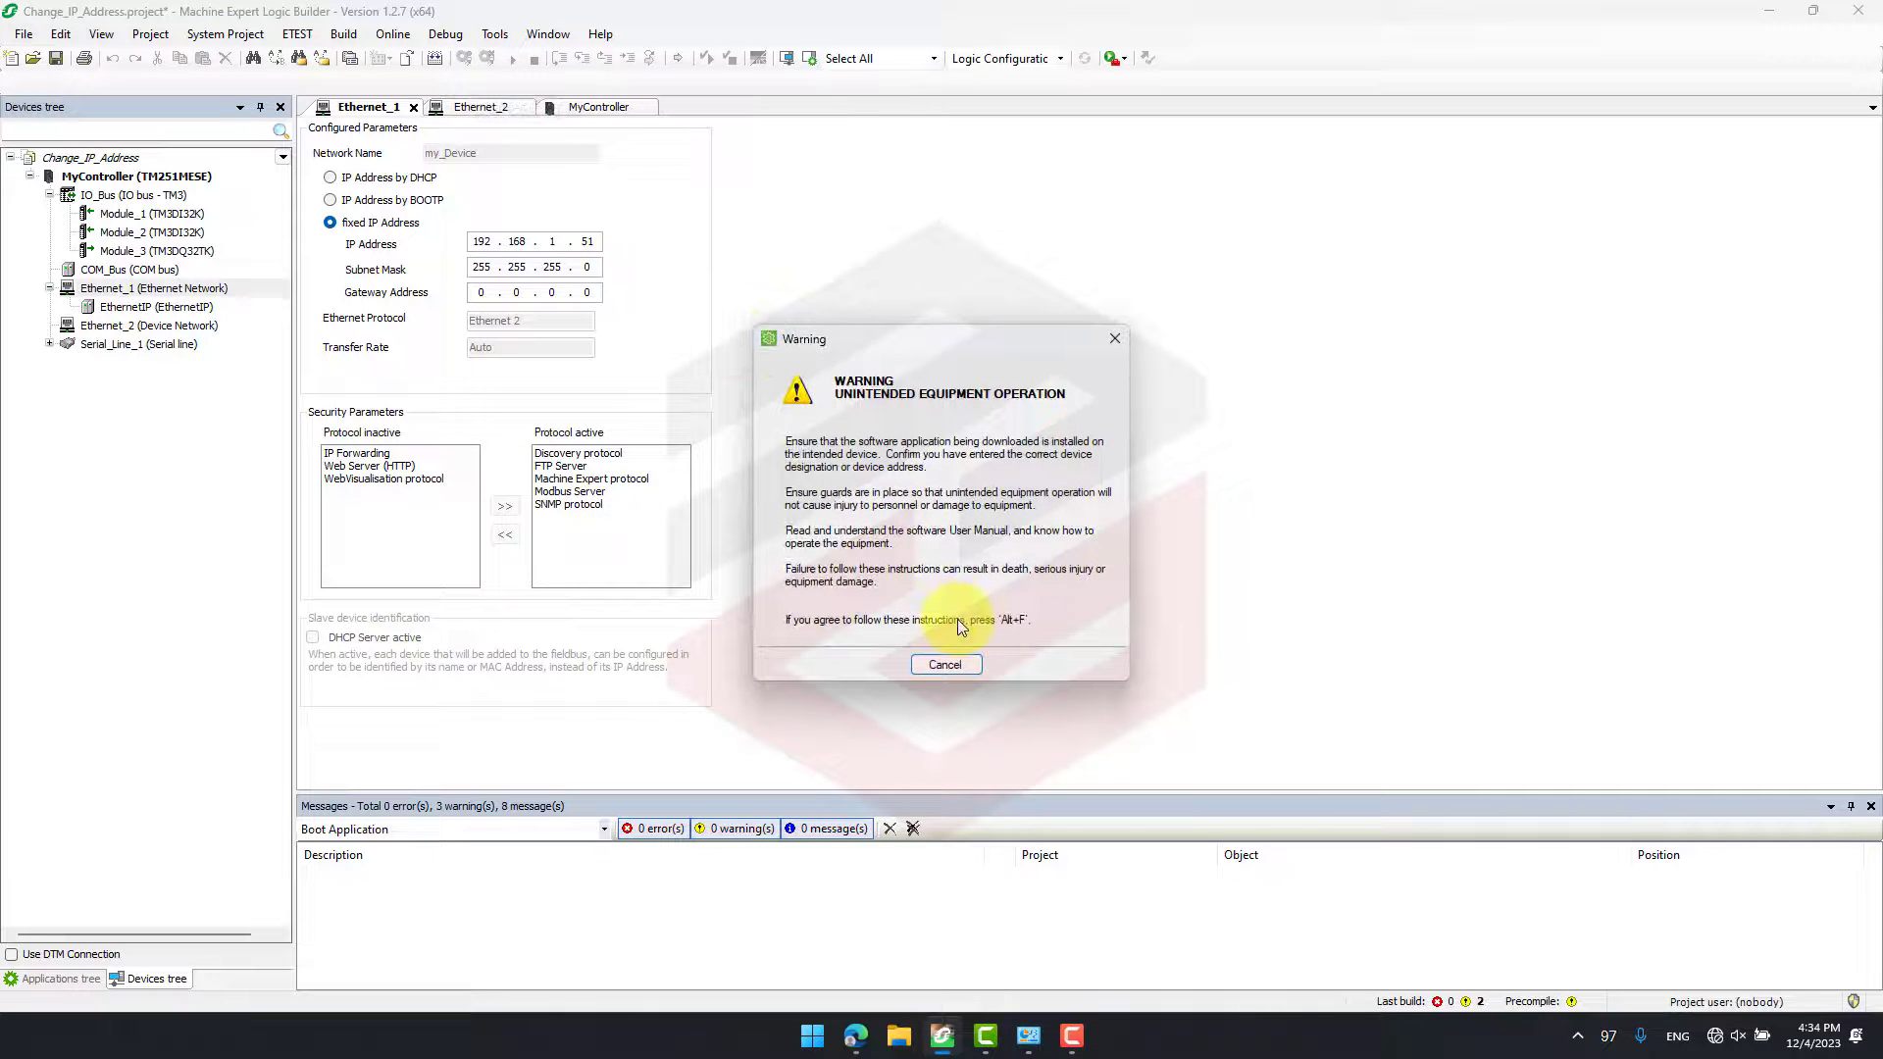
key(alt+f)
click(1014, 586)
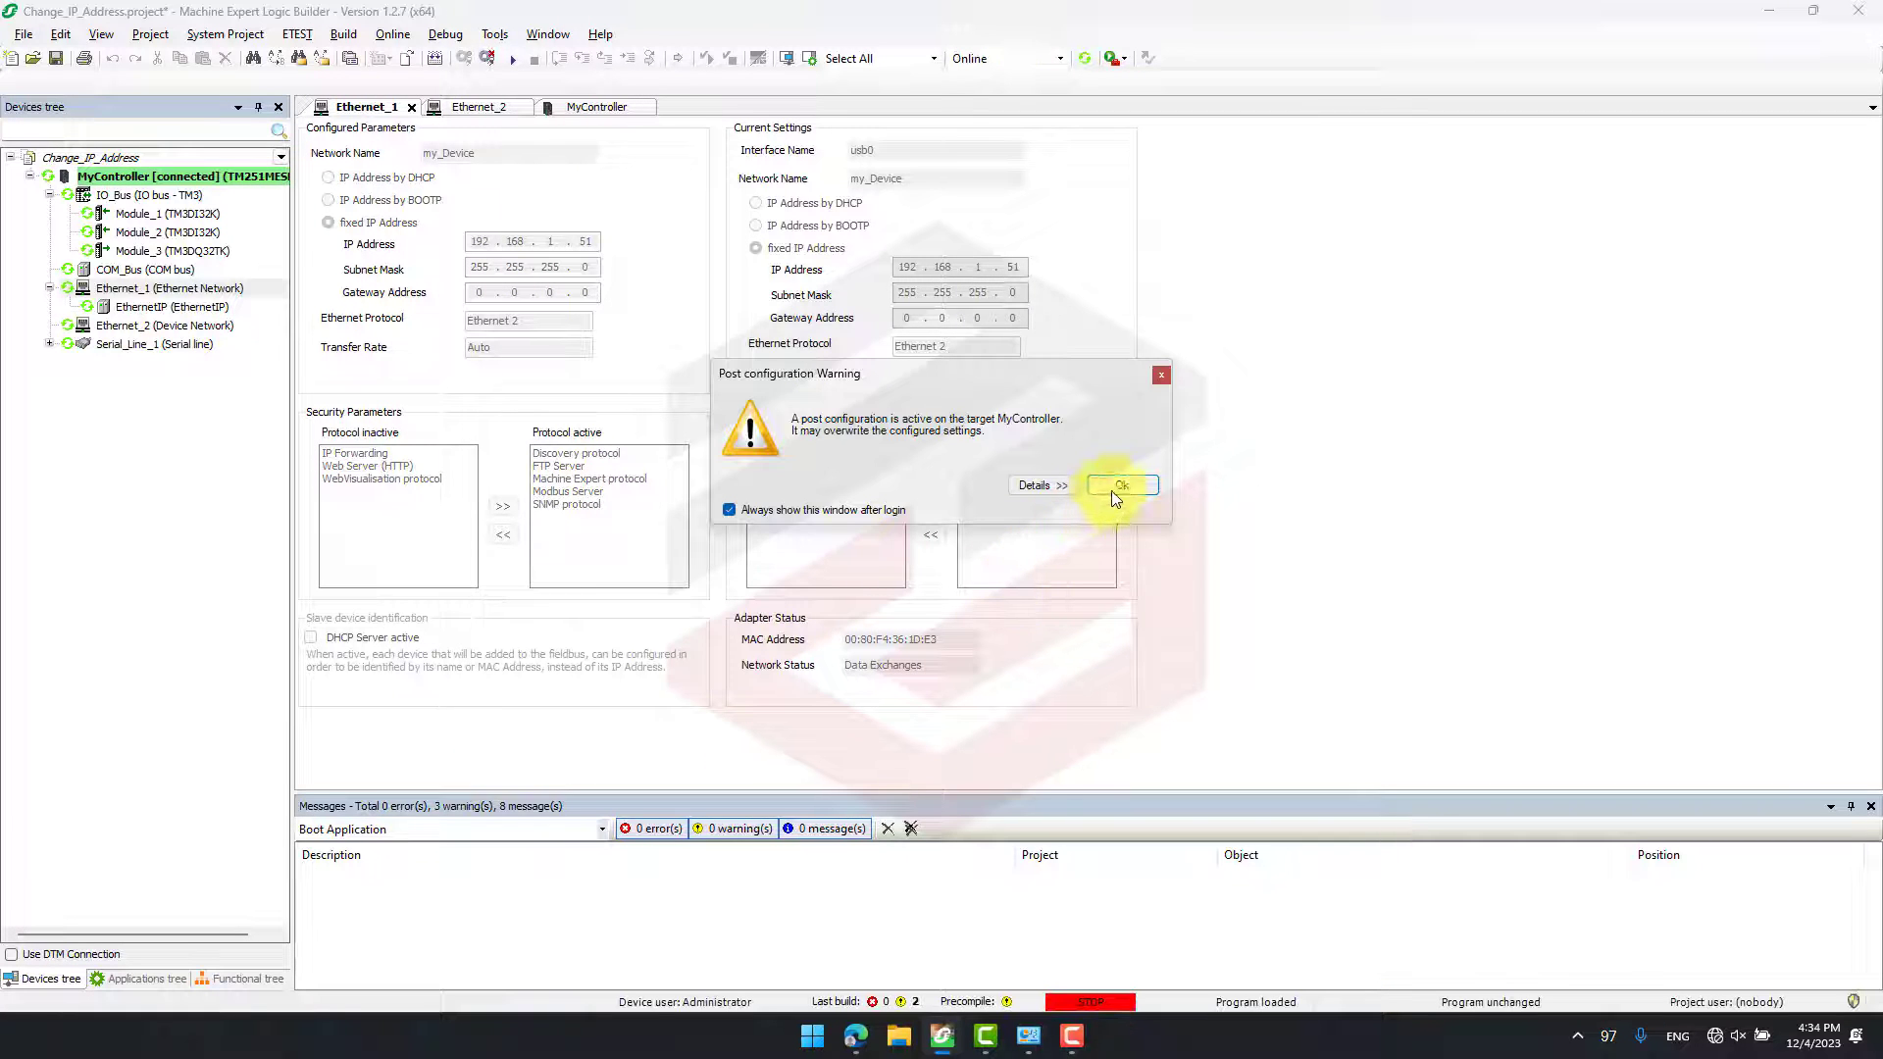
click(1040, 486)
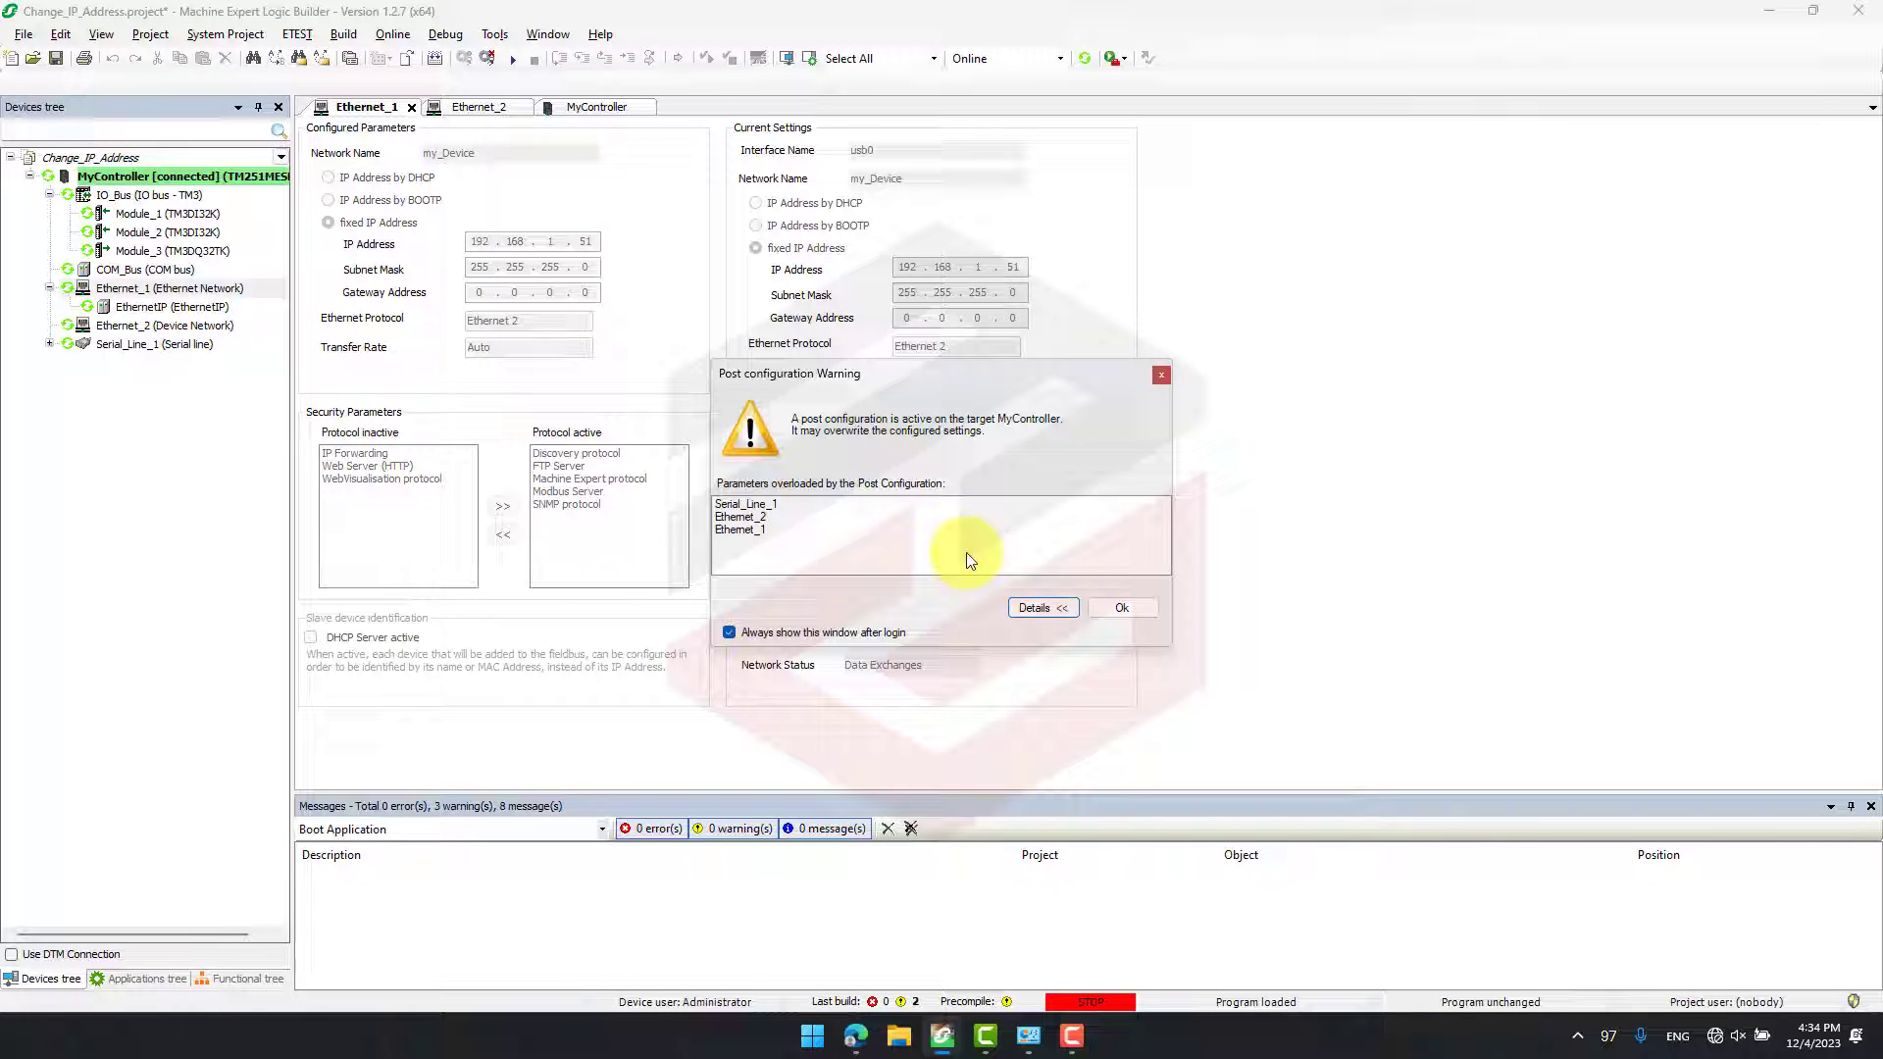
click(1118, 608)
- Start the controller application and check the configured and current IP settings of both Ethernet_1 and Ethernet_2
click(478, 104)
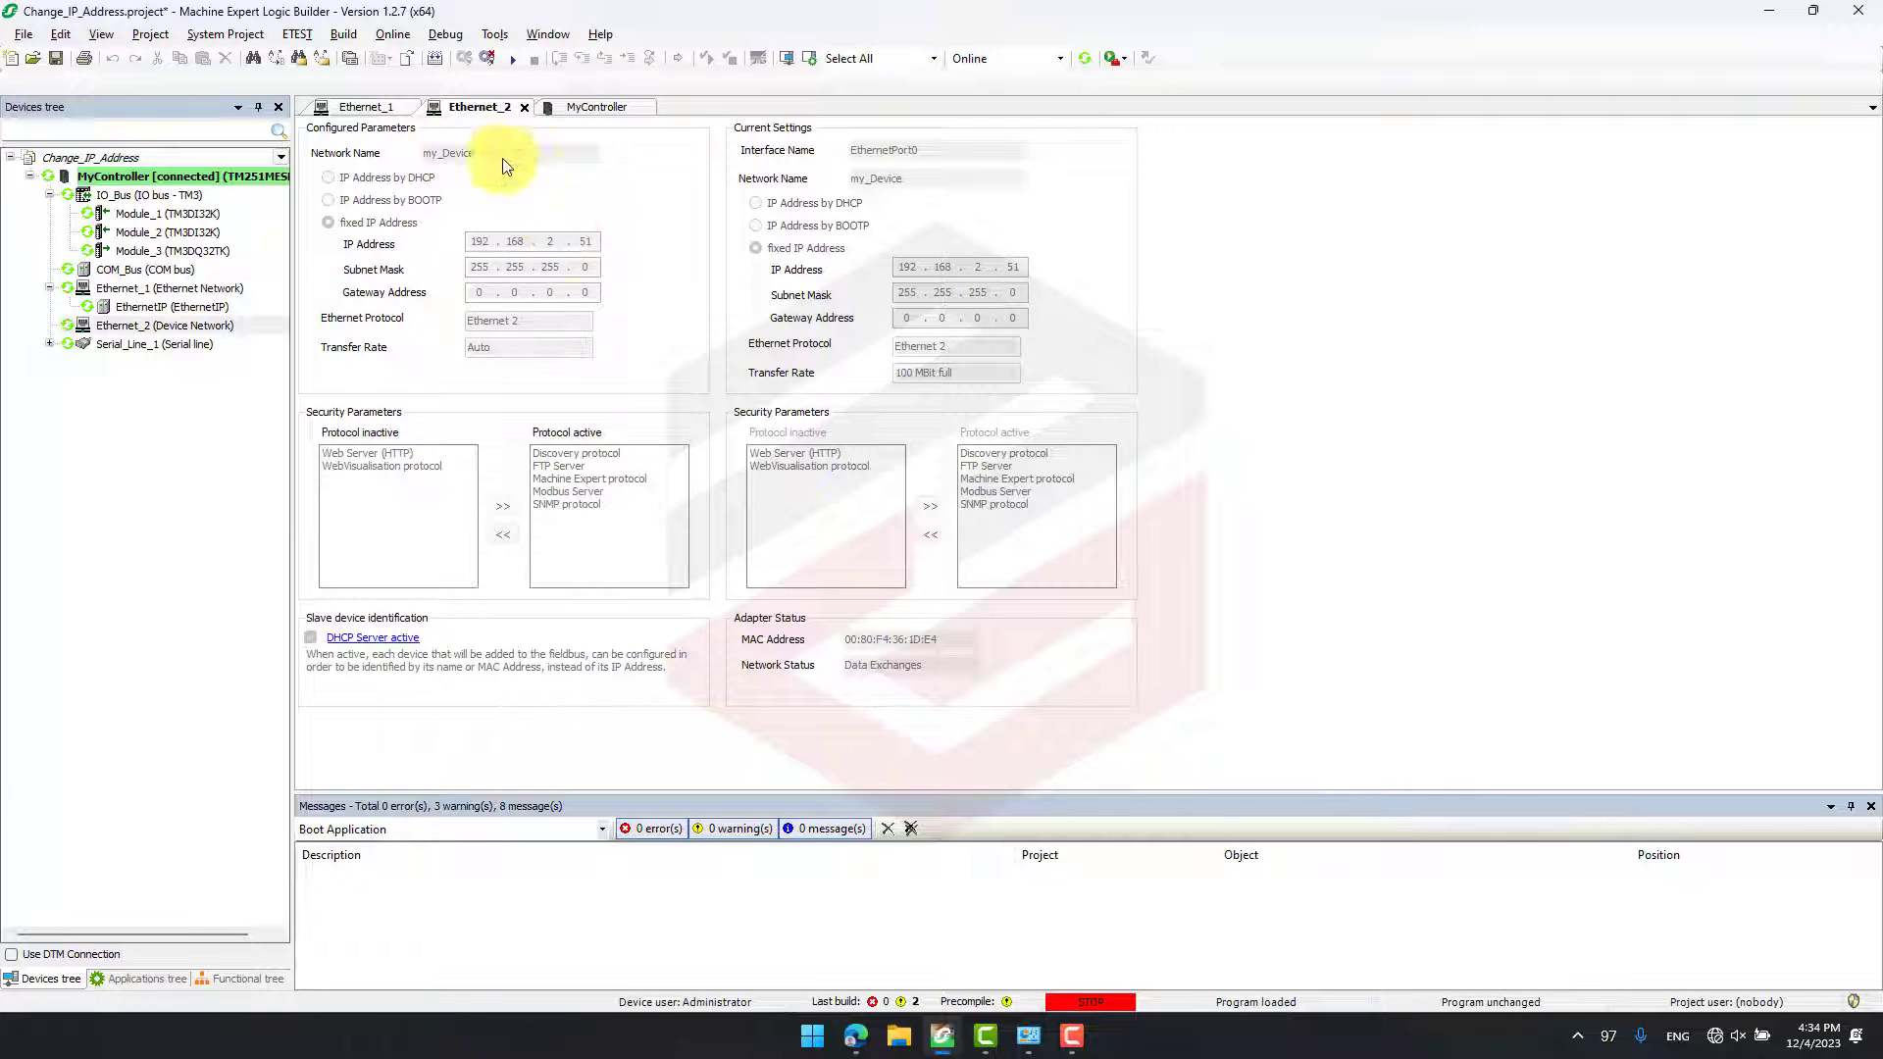
click(367, 107)
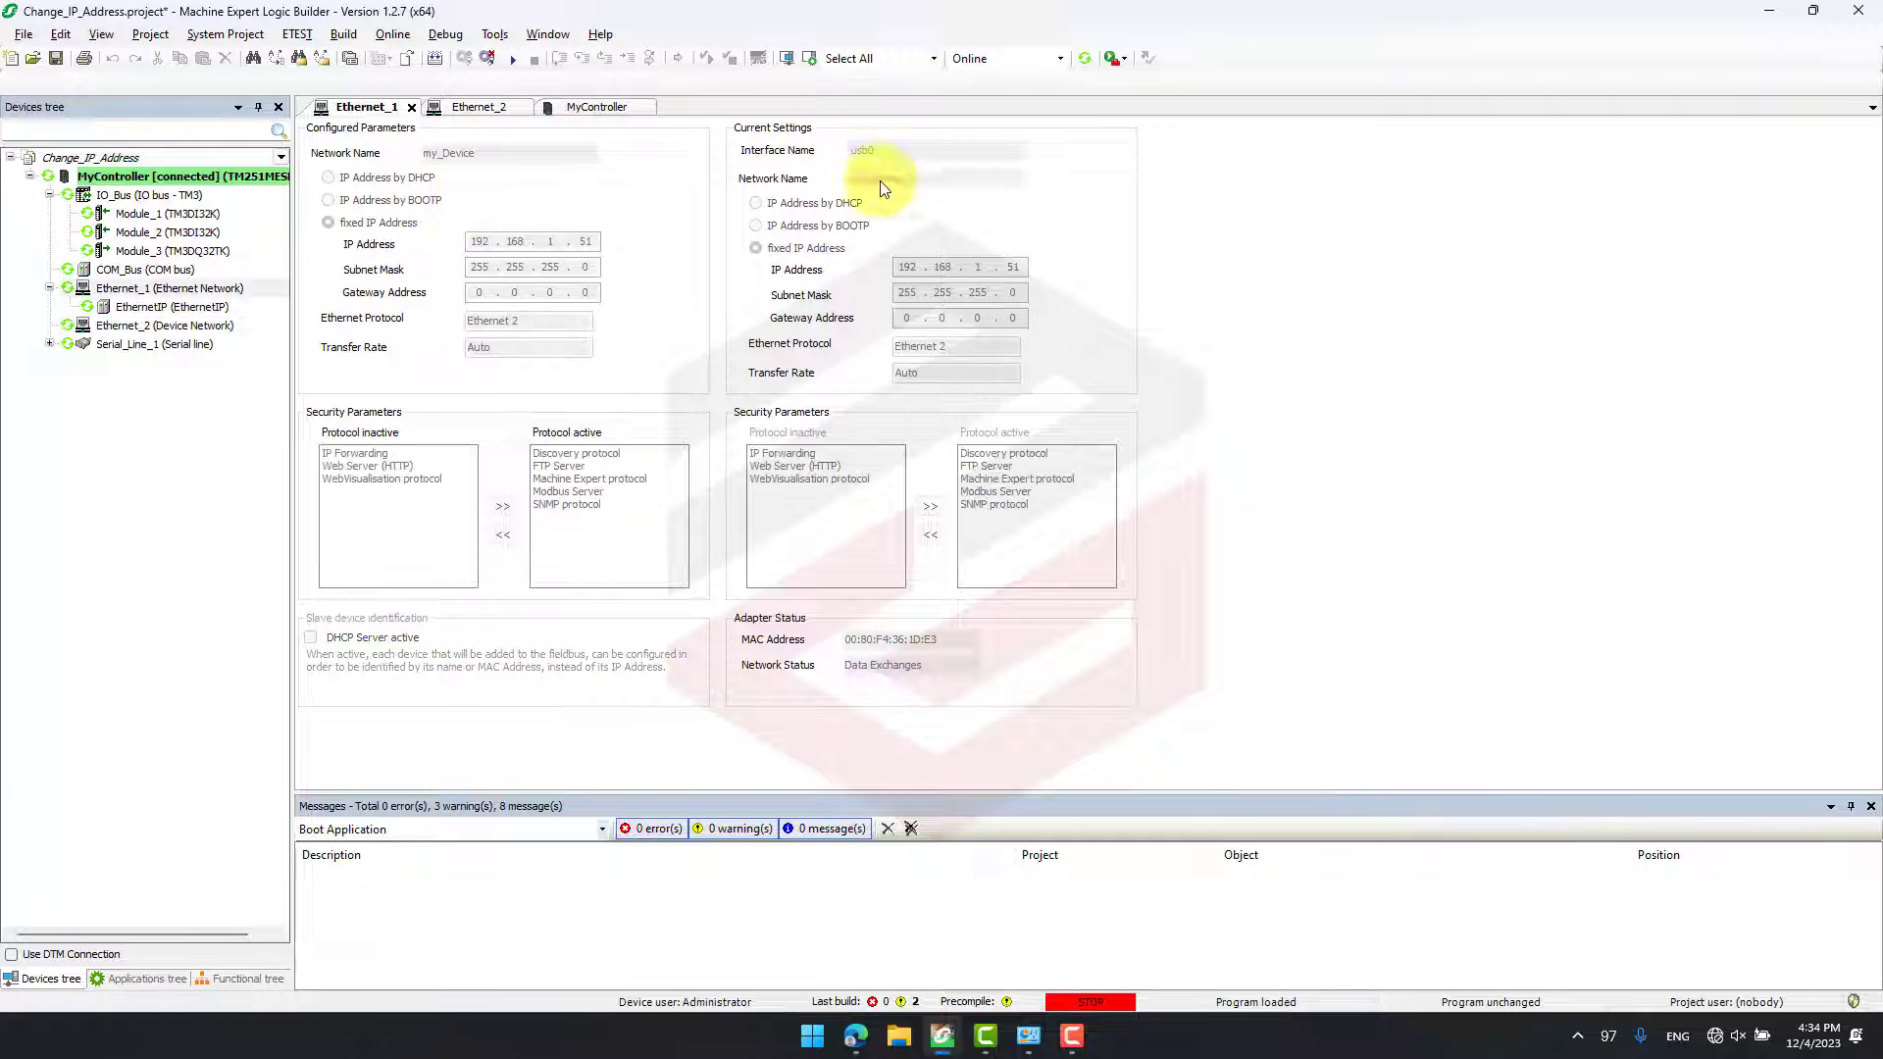
click(512, 60)
click(993, 585)
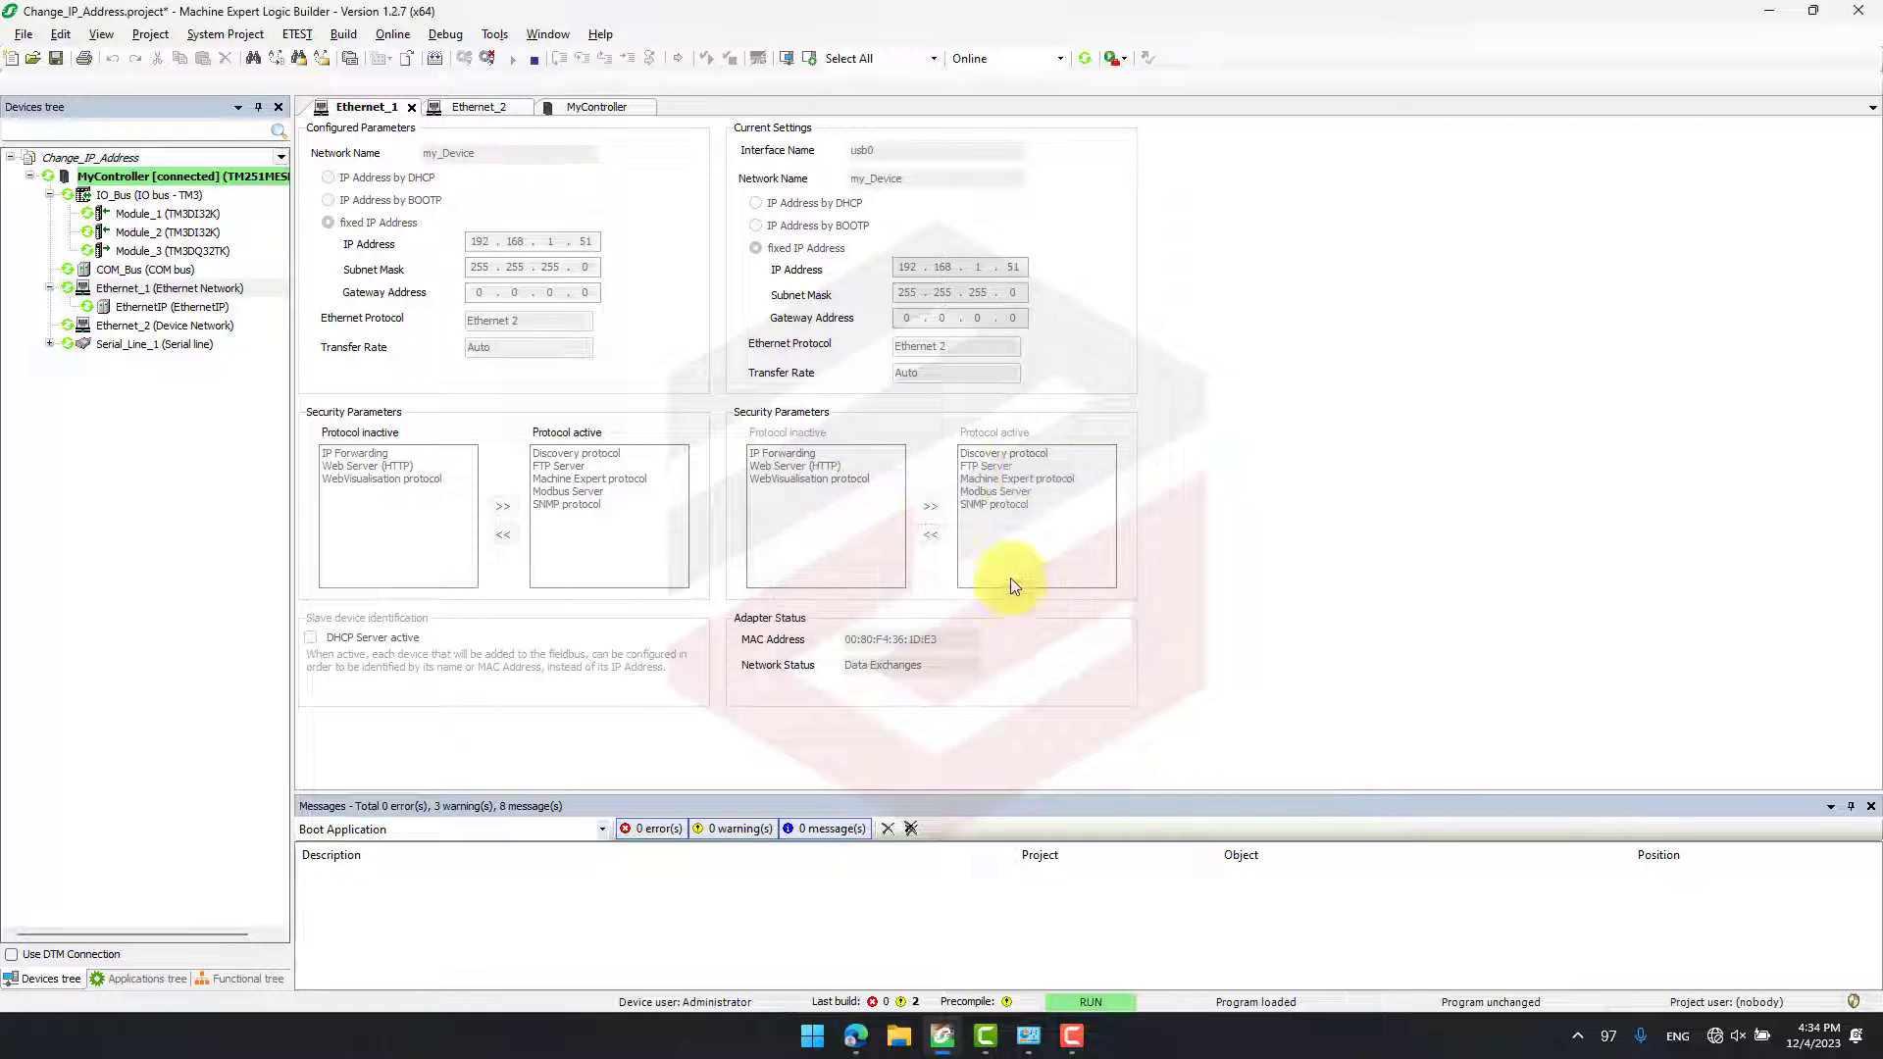
click(475, 104)
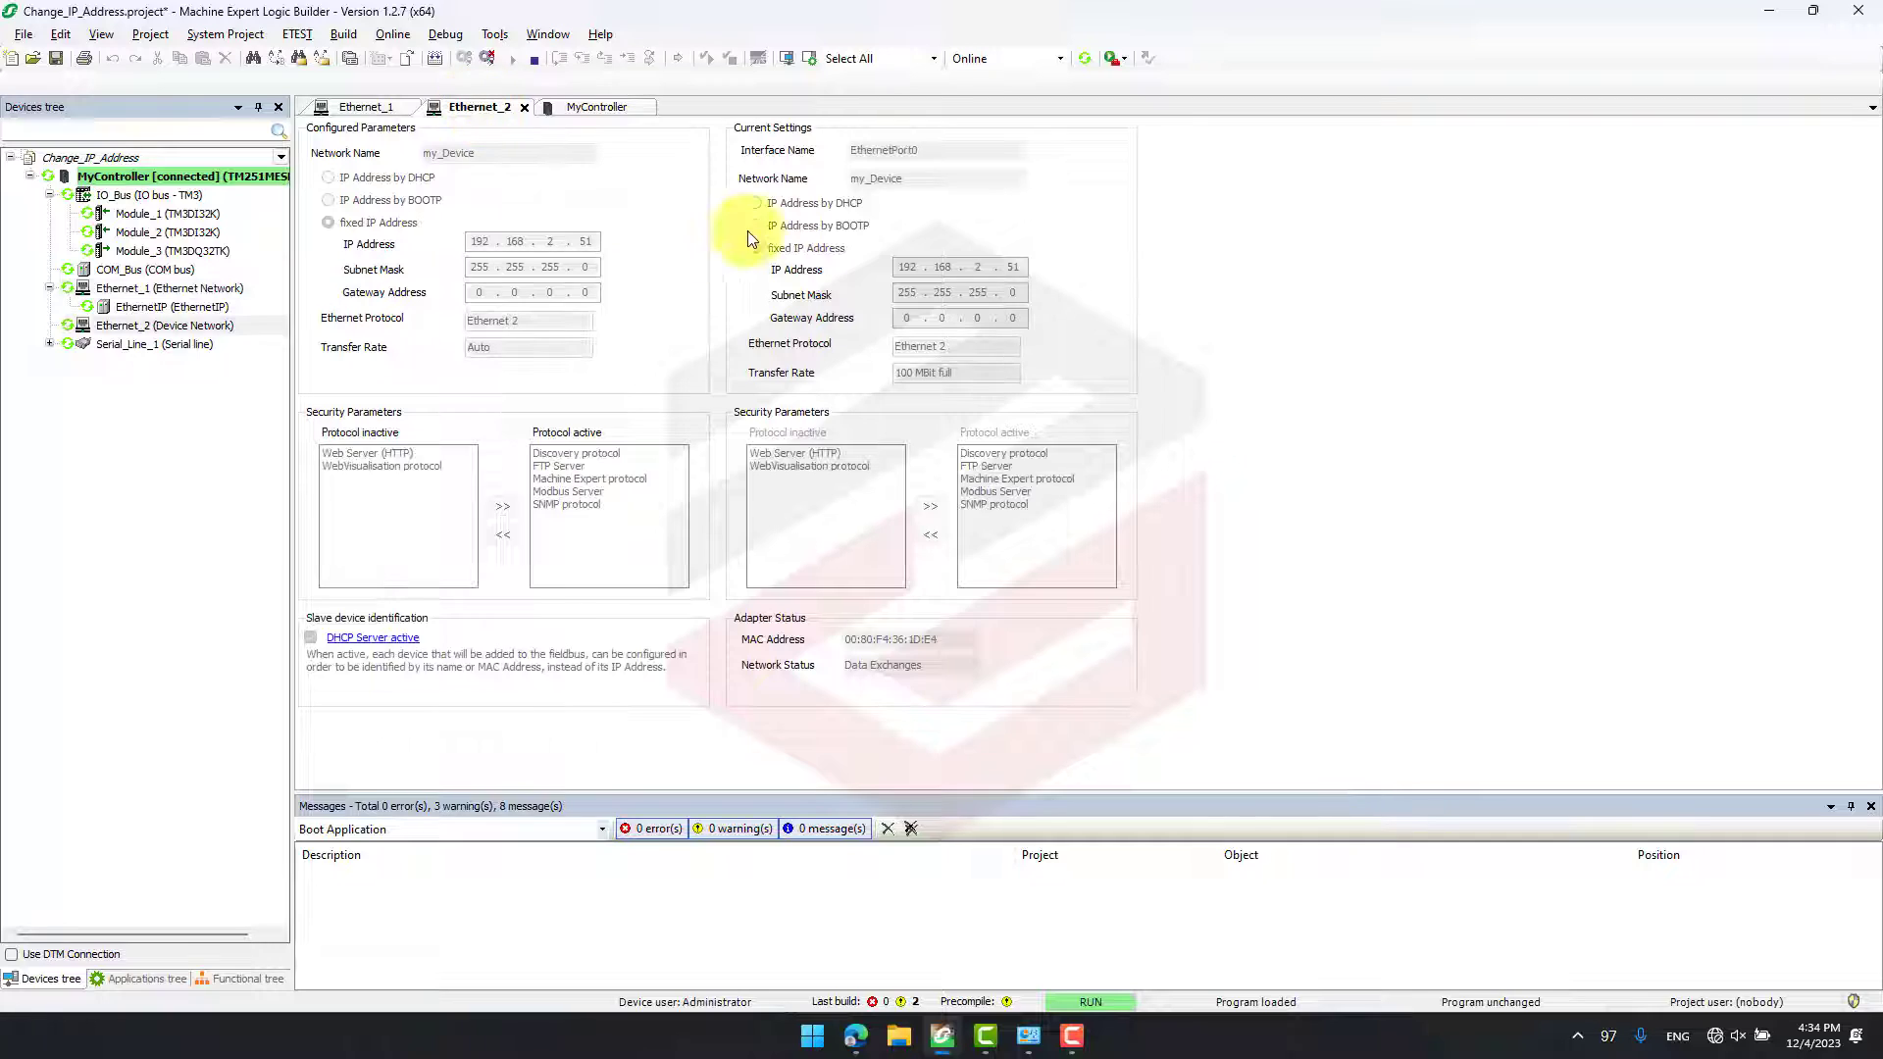